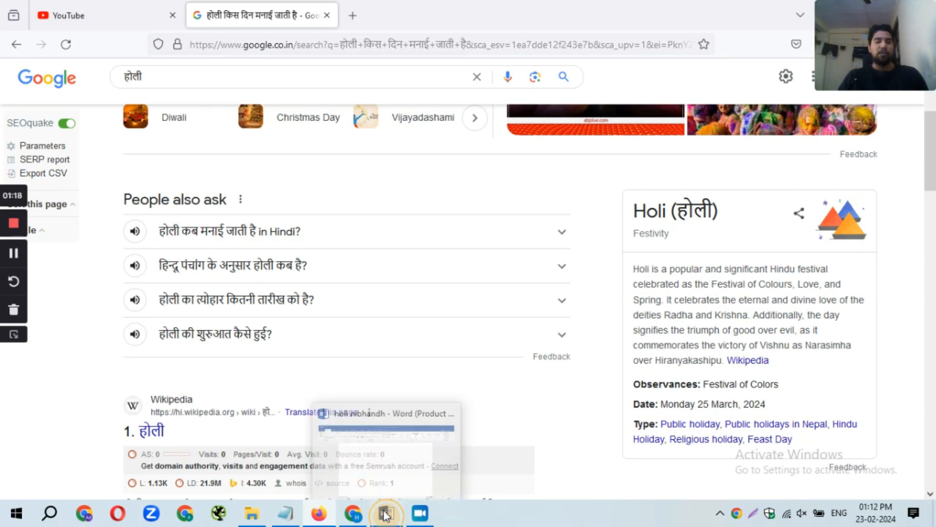
- Switch to ChatGPT in Chrome and draft the prompt "write an hindi essay on holi" in a new chat
click(385, 514)
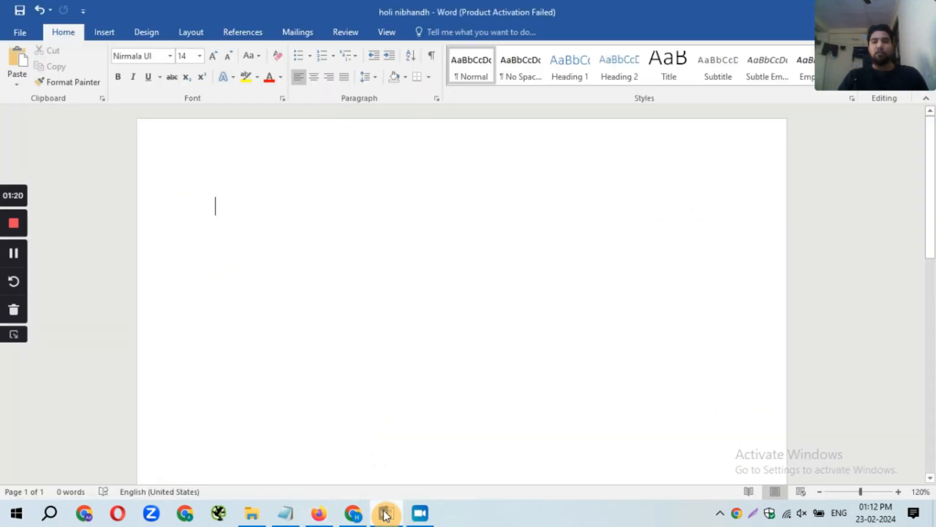
click(353, 514)
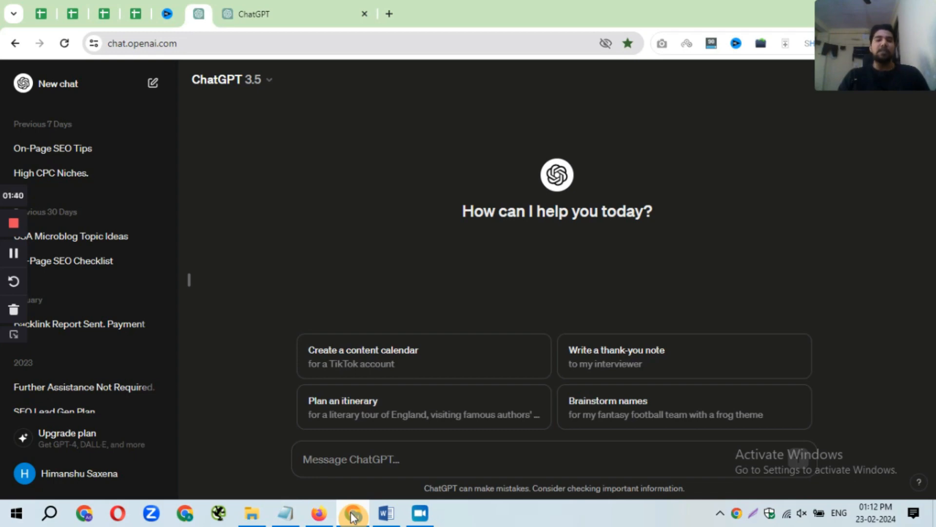
click(347, 462)
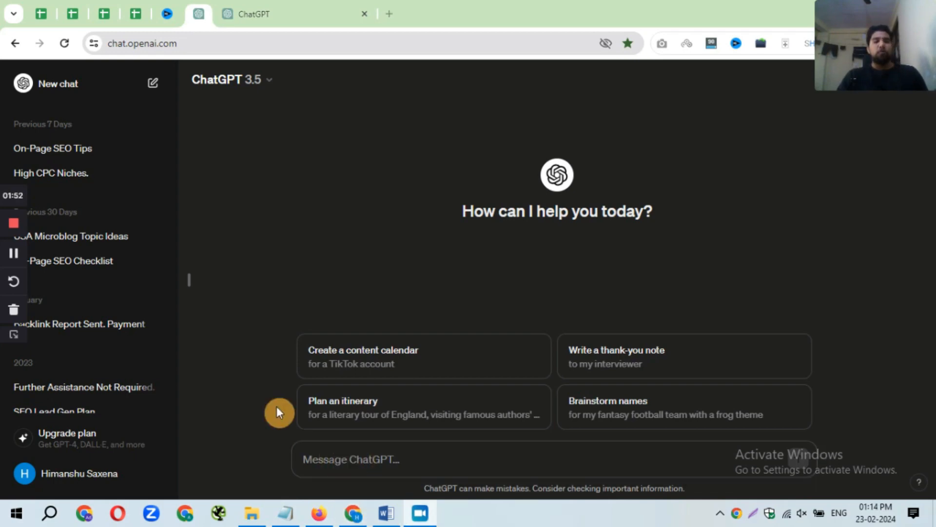
click(343, 459)
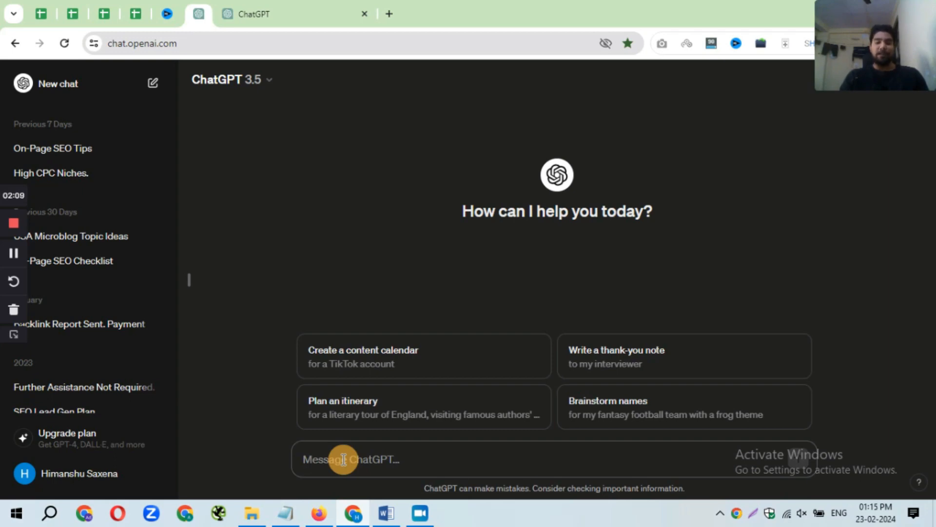
text(write a)
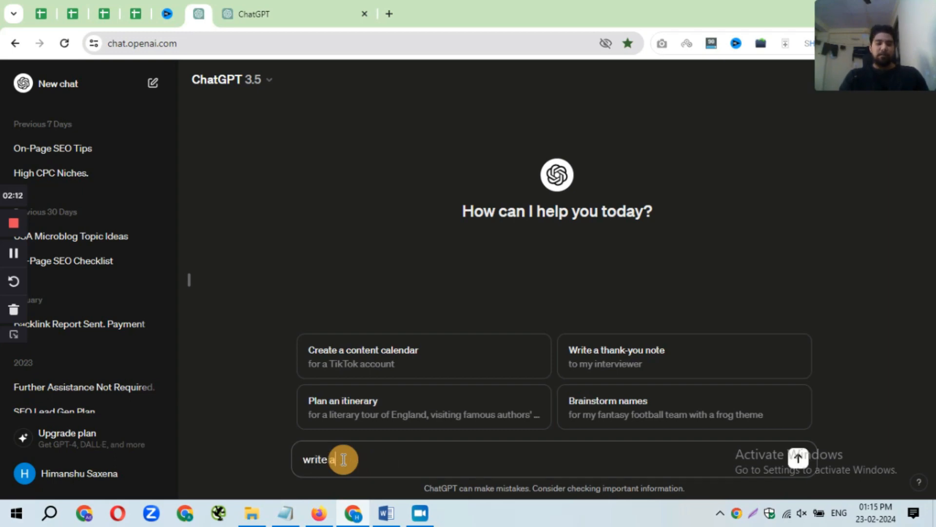
text(n hindi essay on holi)
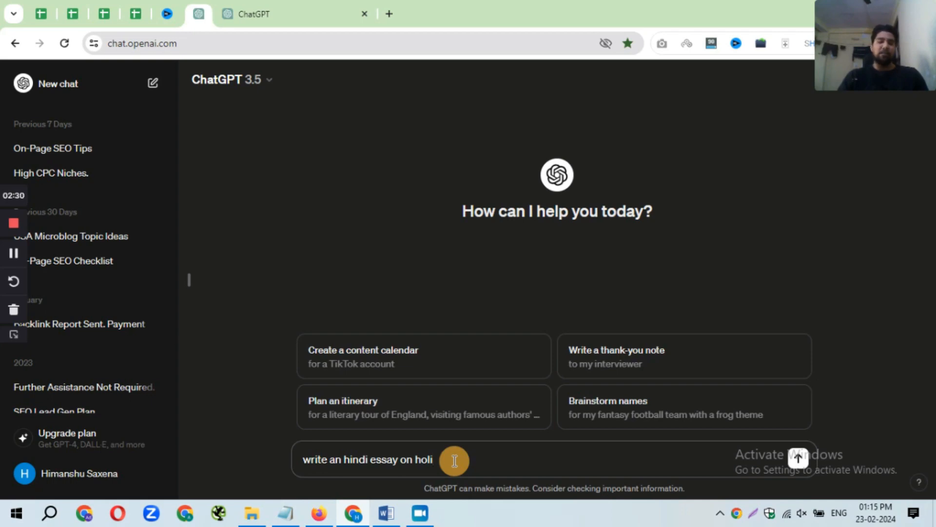
- Reword the prompt as "write an hindi essay with 500 words on holi", submit it and continue generating the answer
text(in detail)
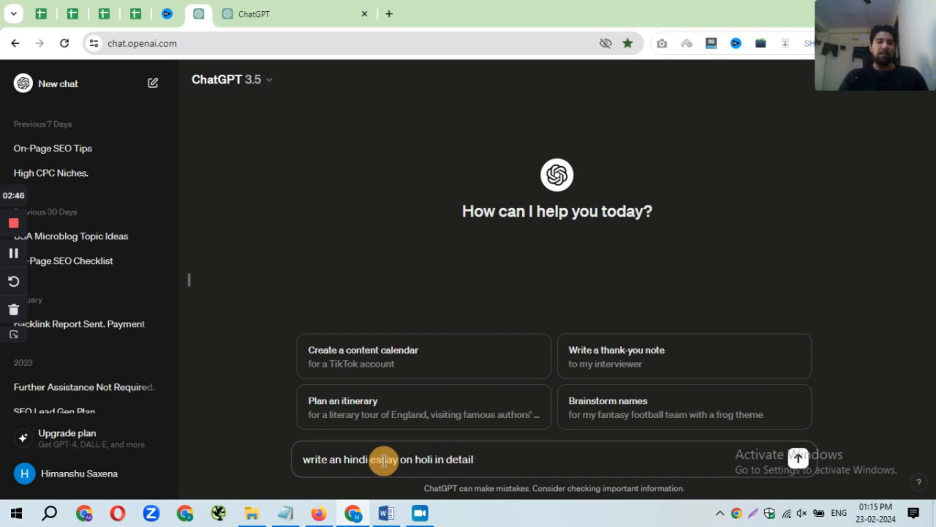
text(with 500)
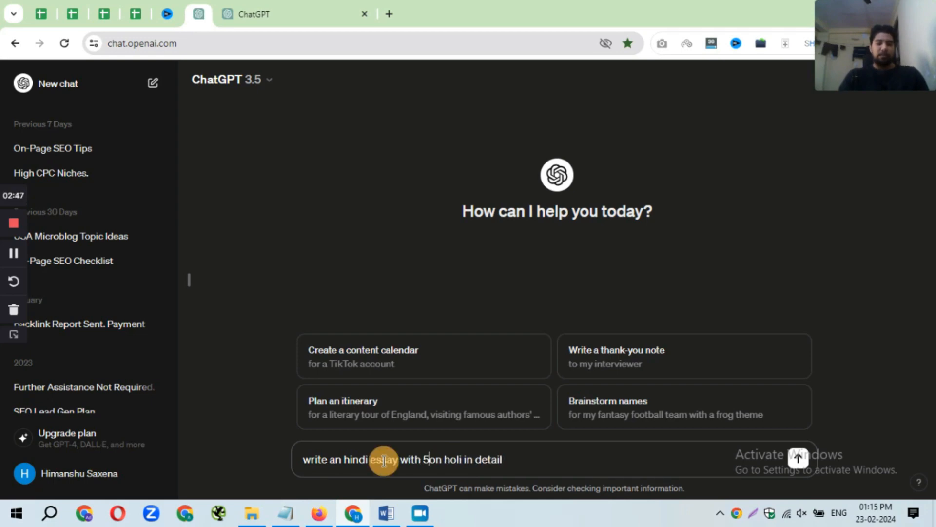
text( words)
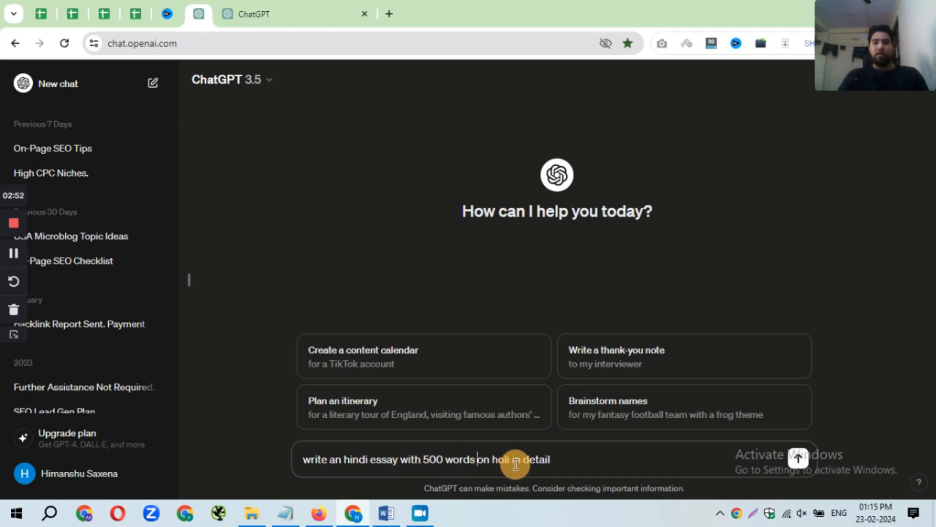
drag(515, 460, 575, 457)
key(BackSpace)
key(BackSpace)
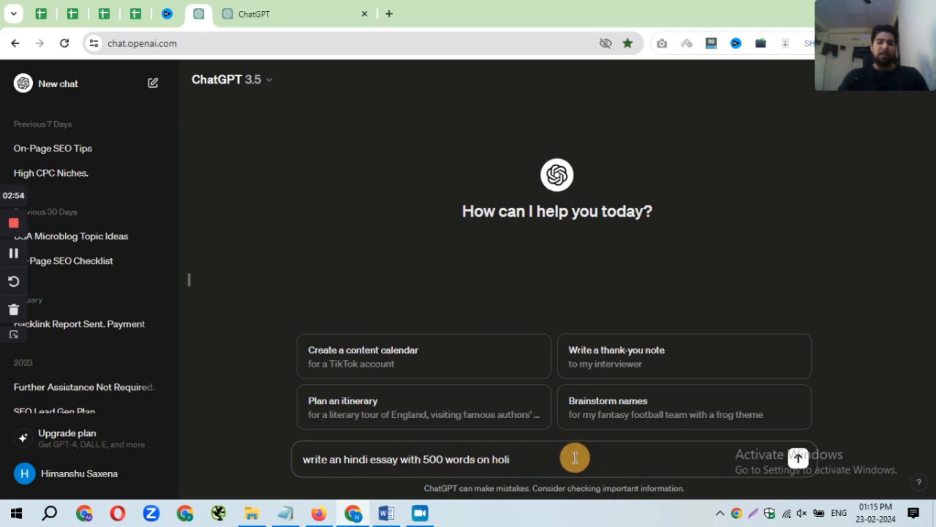
key(Return)
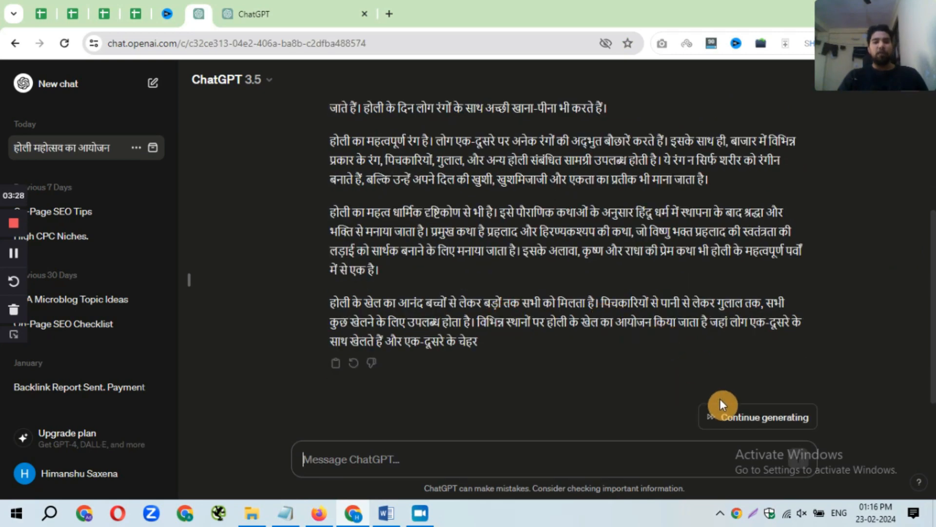
click(721, 406)
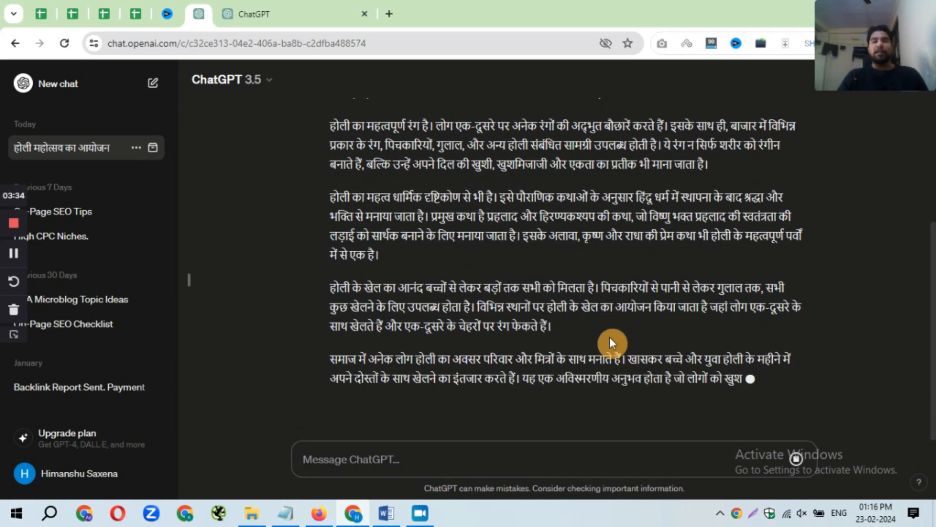
- Read the generated Hindi essay on Holi from the 500-word prompt through its religious significance to the closing paragraph
scroll(539, 241, up, 5)
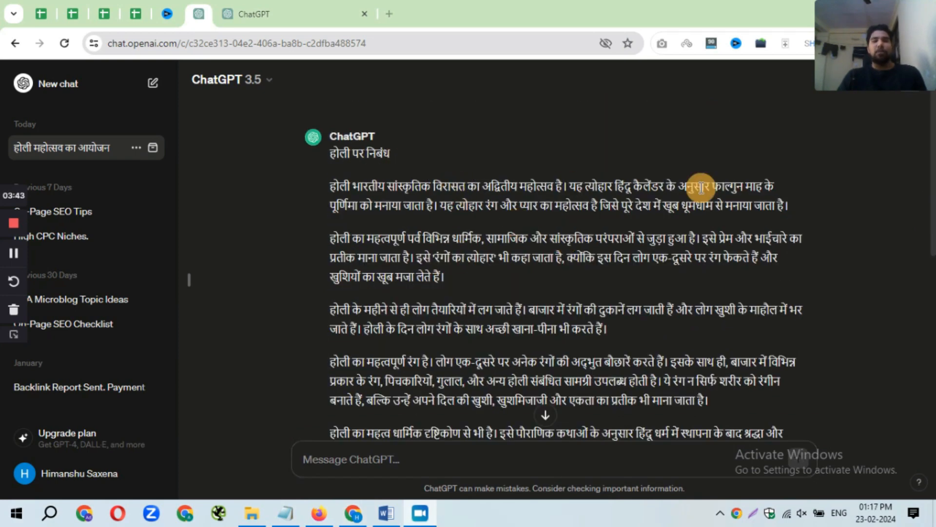
scroll(932, 117, up, 1)
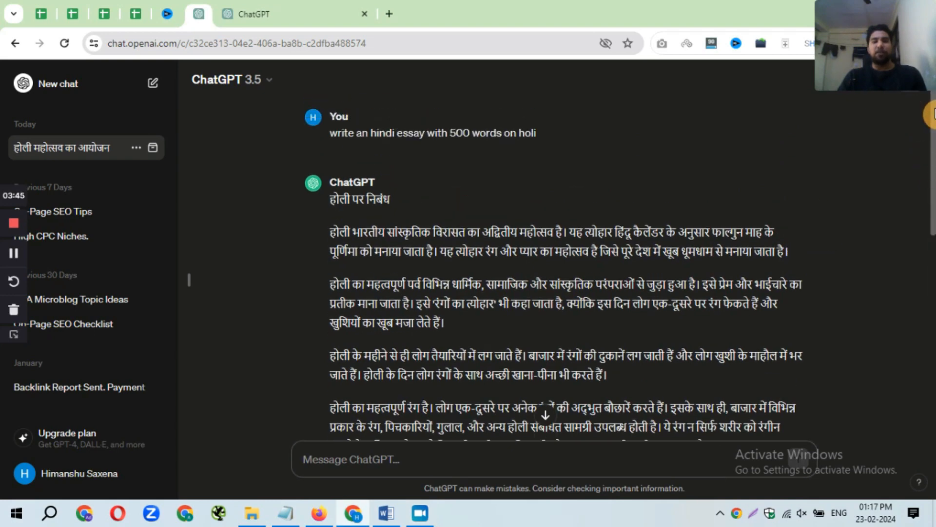
drag(439, 131, 534, 133)
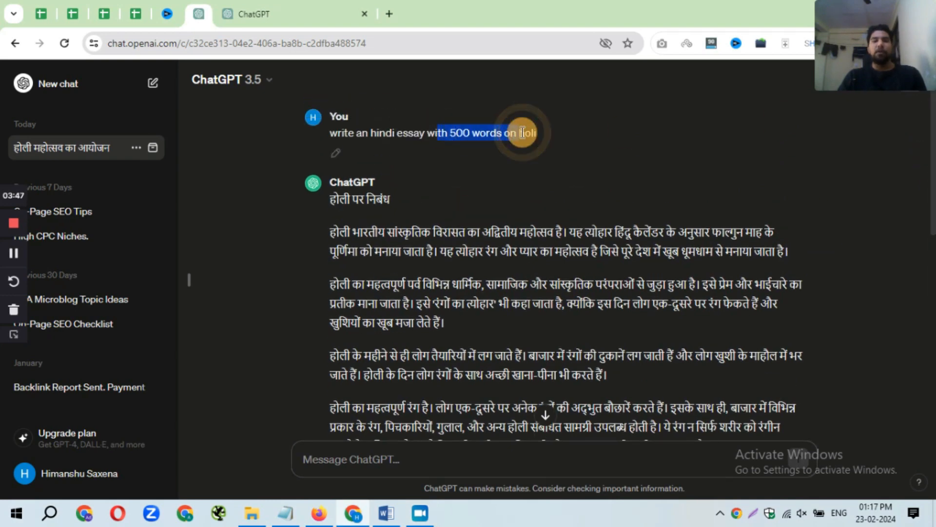
click(592, 140)
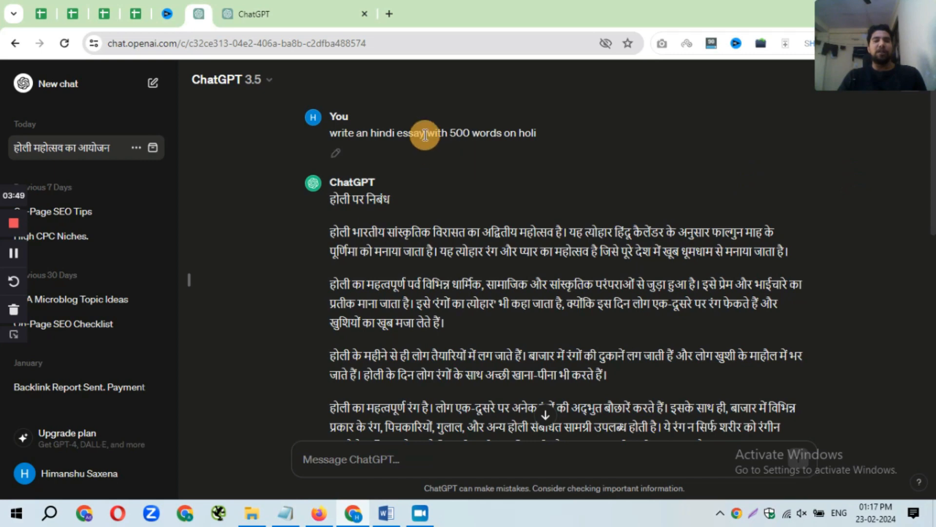
drag(425, 133, 532, 130)
click(655, 145)
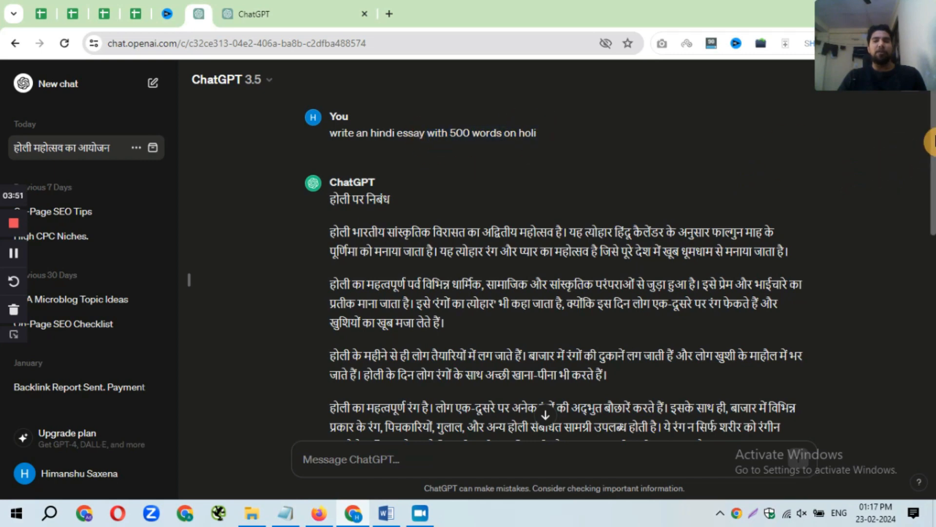
scroll(933, 184, down, 2)
mouse_move(932, 184)
mouse_down()
mouse_move(932, 204)
mouse_move(932, 182)
mouse_up()
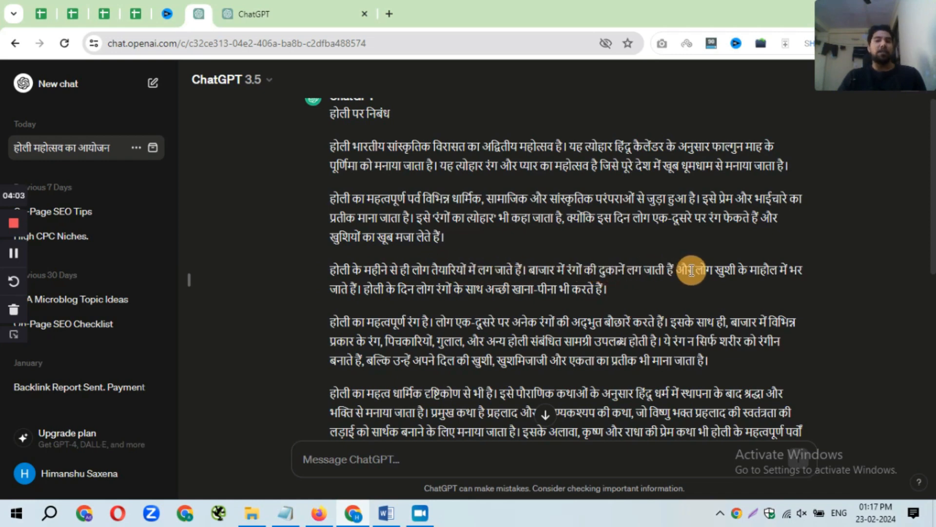
drag(463, 198, 651, 198)
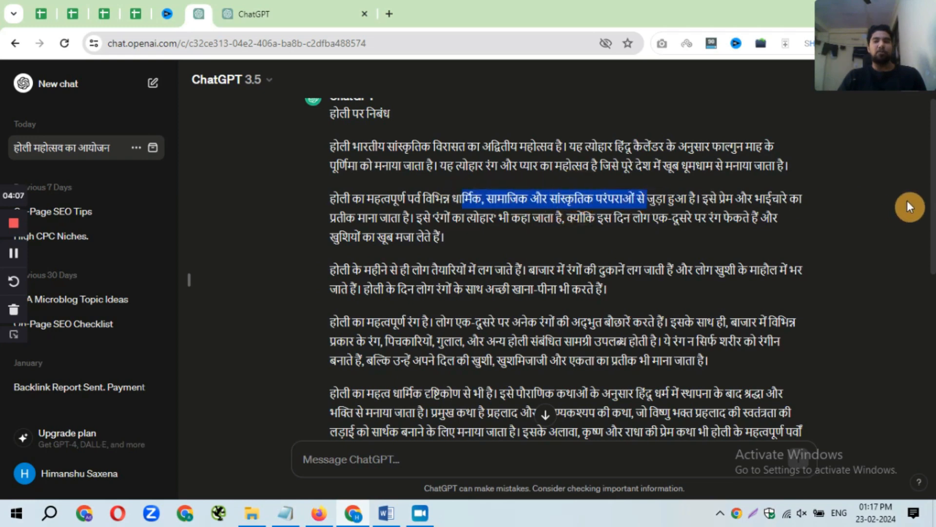
scroll(926, 198, down, 4)
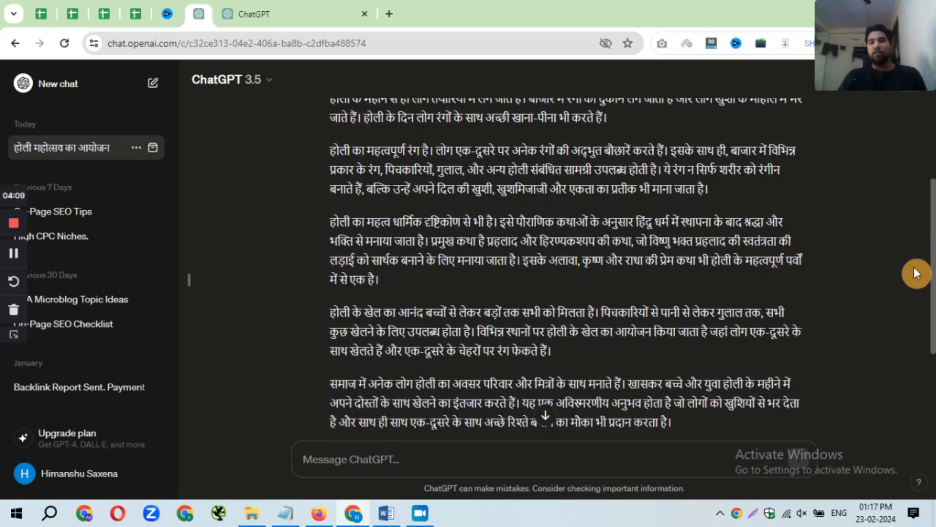
drag(365, 224, 568, 221)
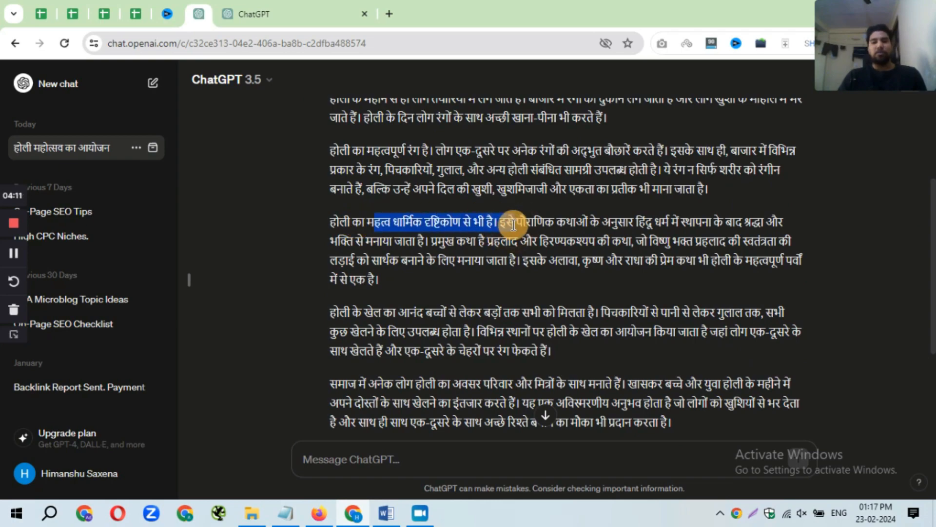
scroll(932, 339, down, 4)
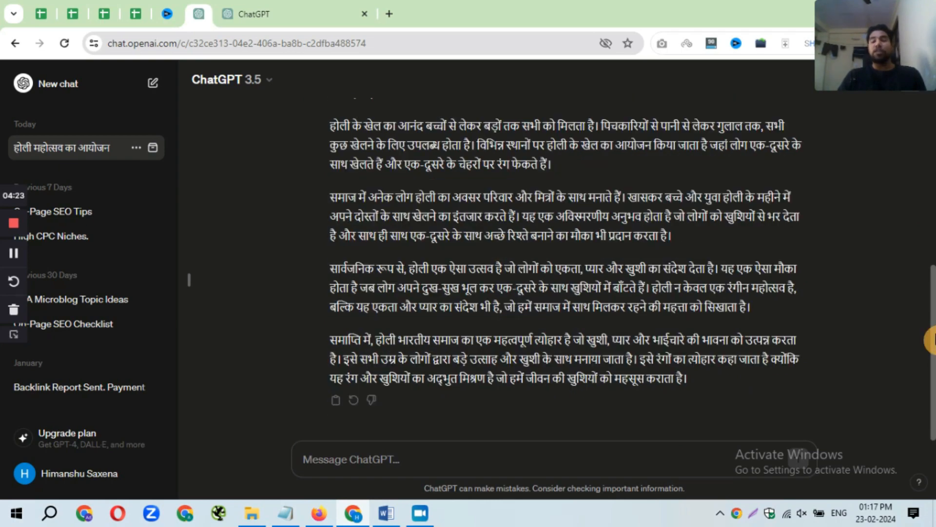
- Compare the submitted prompt's wording with the essay's opening paragraphs and overall length
drag(935, 340, 935, 135)
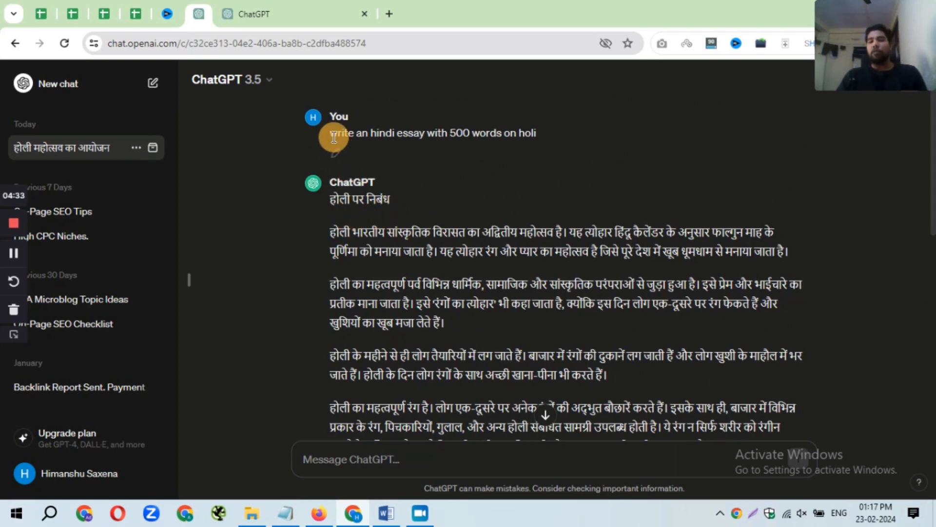
drag(334, 137, 528, 137)
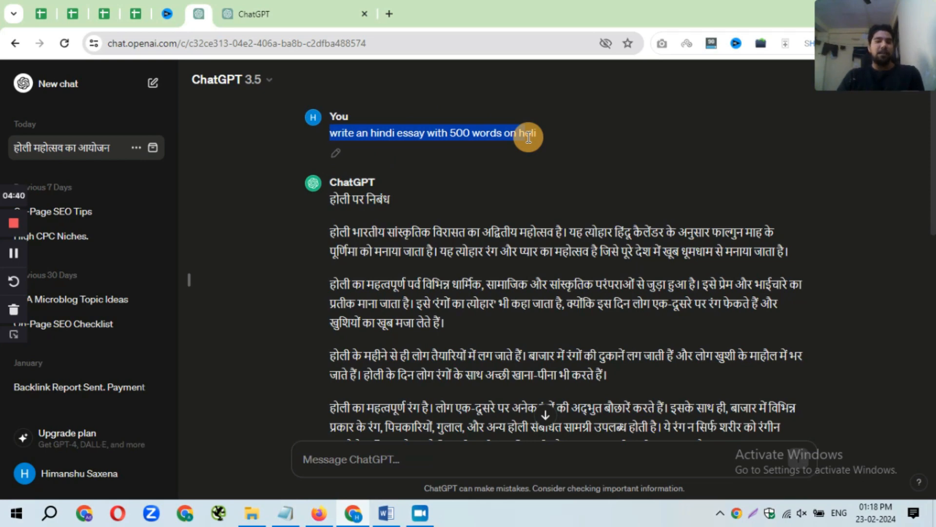
click(331, 236)
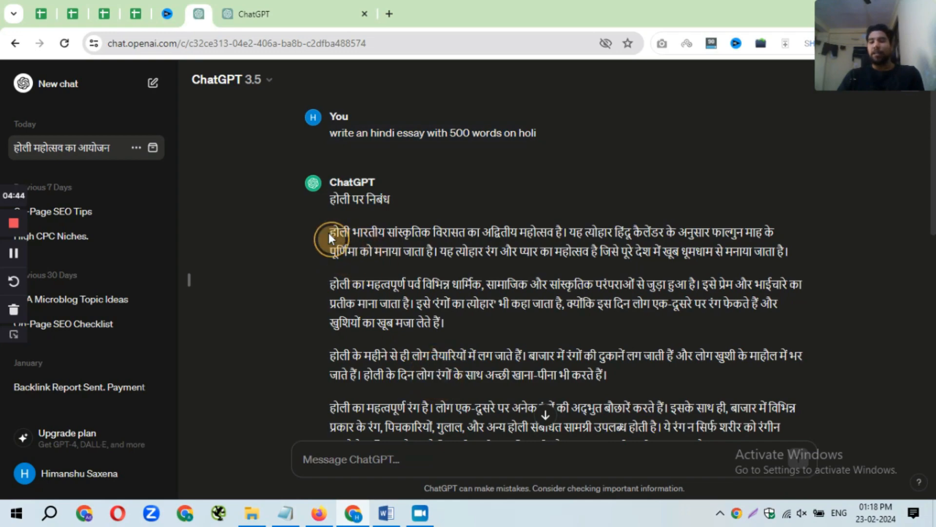
drag(329, 234, 438, 369)
click(439, 369)
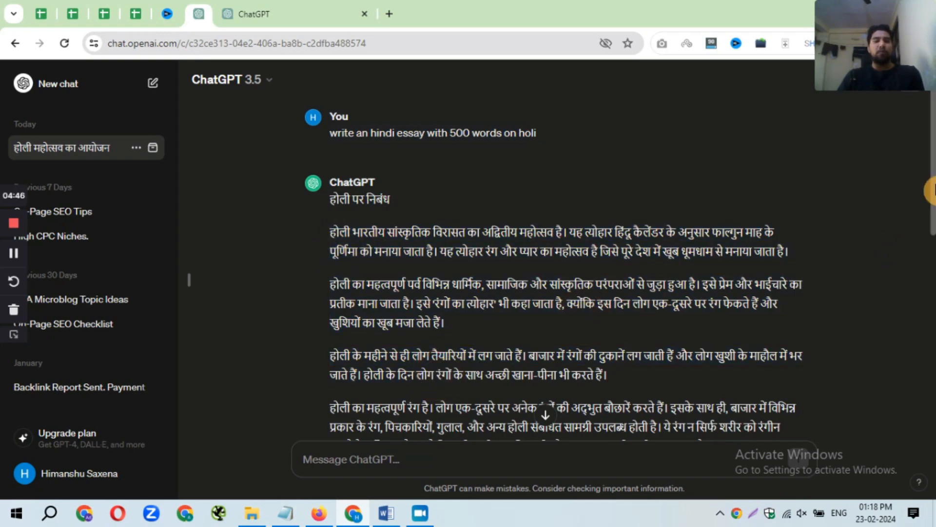
drag(935, 191, 935, 417)
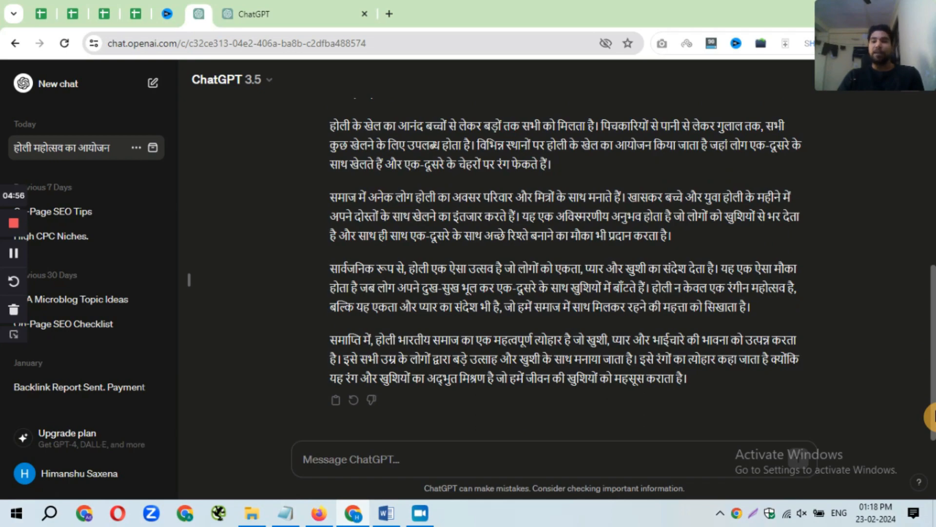
drag(932, 417, 935, 211)
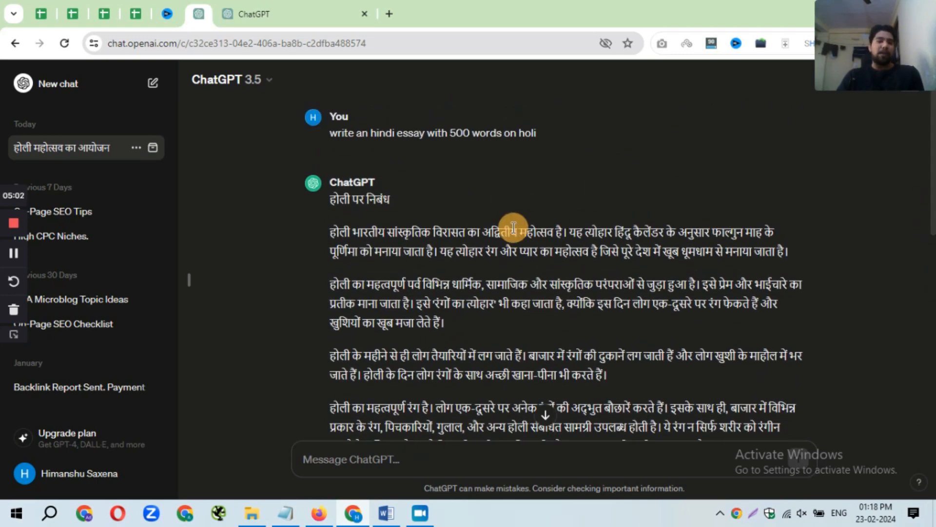
drag(333, 135, 535, 135)
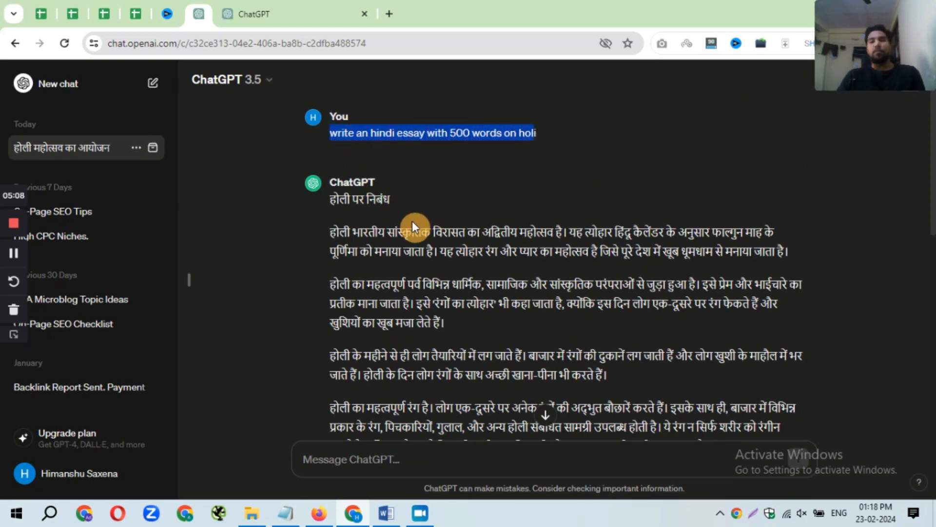
click(399, 234)
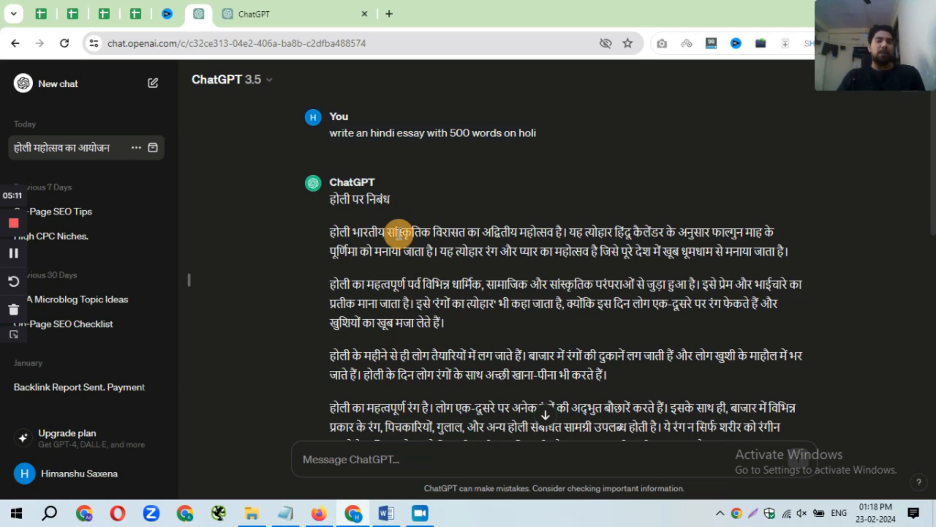
drag(399, 234, 455, 351)
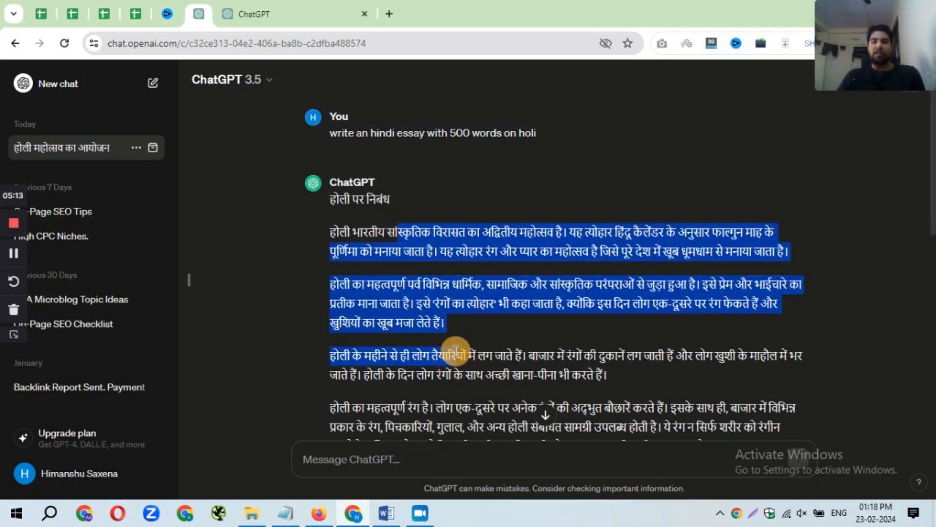
click(455, 351)
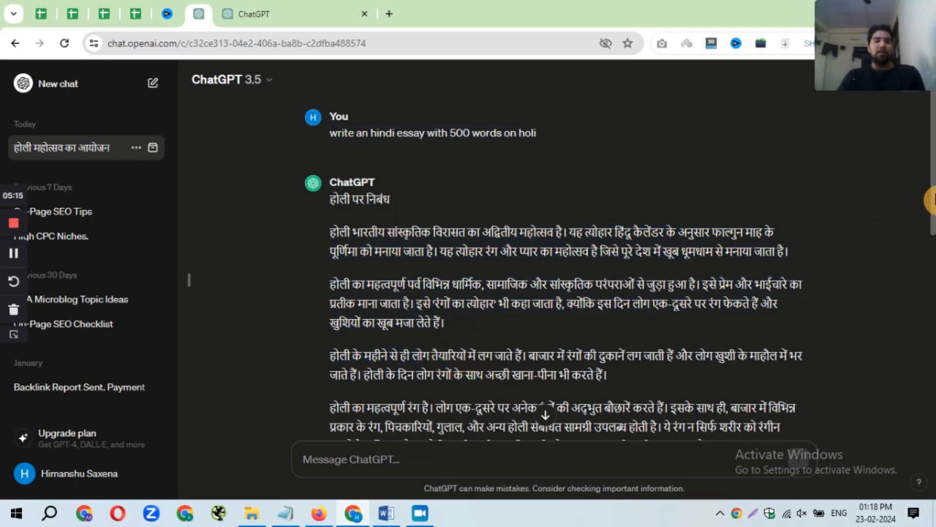
mouse_move(933, 200)
mouse_down()
mouse_move(932, 234)
mouse_move(933, 190)
mouse_up()
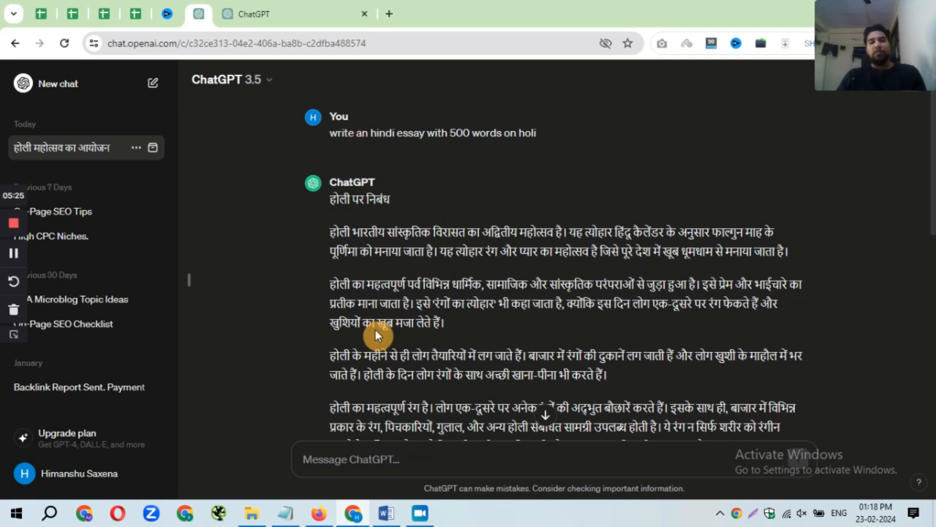
- Draft a follow-up prompt in the same chat asking to "provide 10 eycachty heading"
click(345, 460)
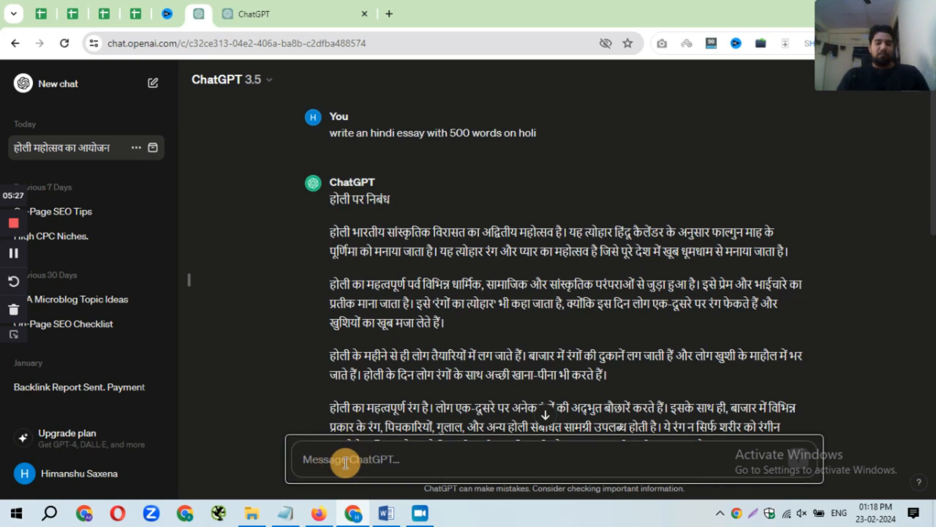
text(provide)
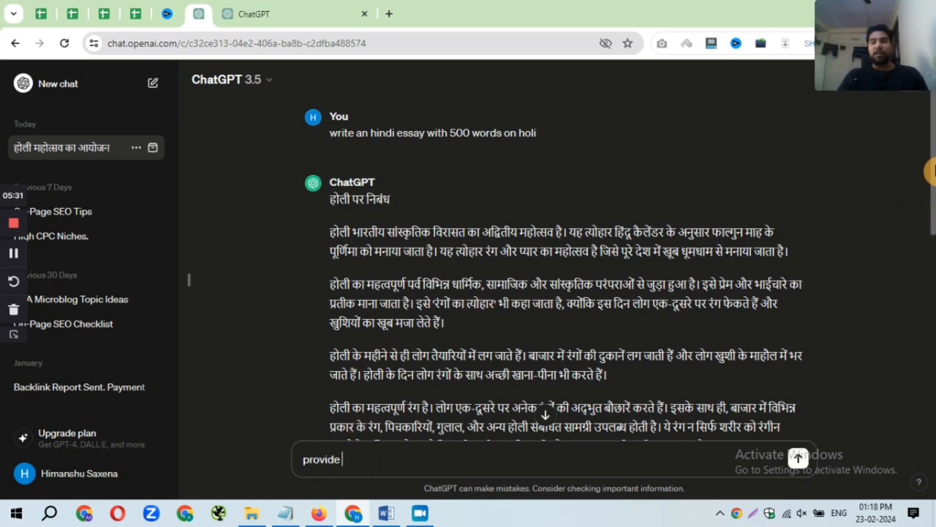
drag(934, 172, 933, 198)
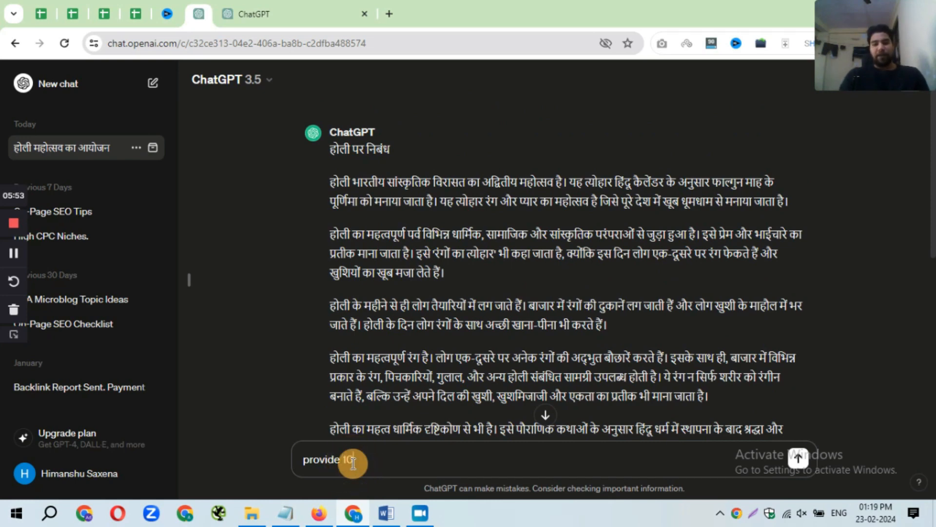
text(heading)
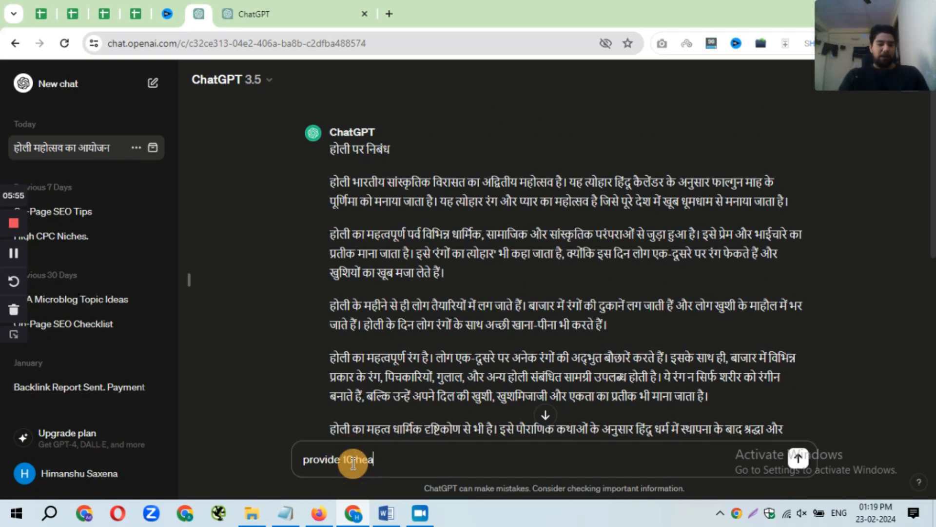
key(Left)
key(Left)
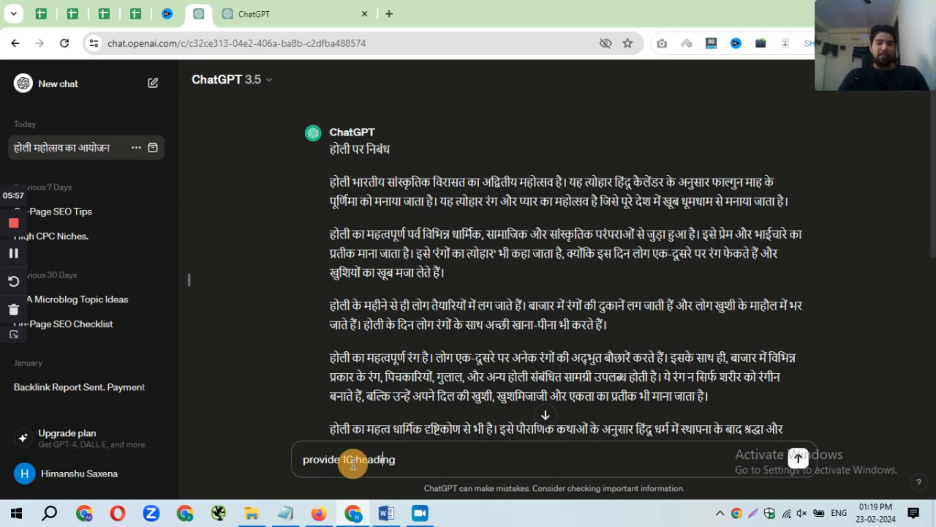
key(Left)
key(Left)
text(eych)
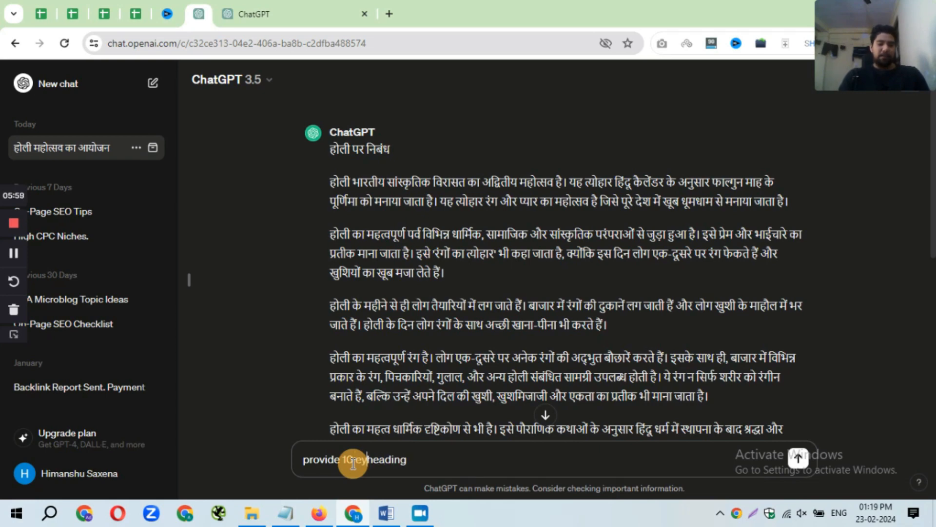
text(achty)
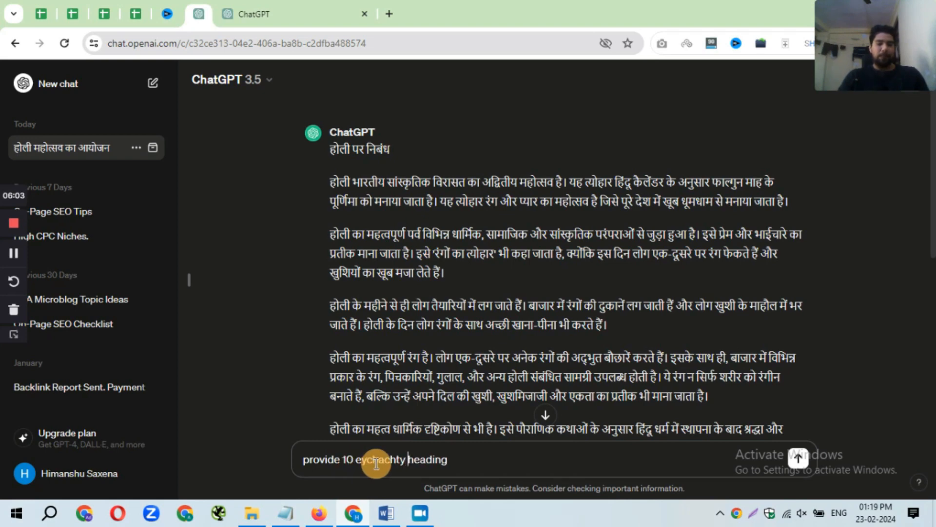
click(375, 461)
key(BackSpace)
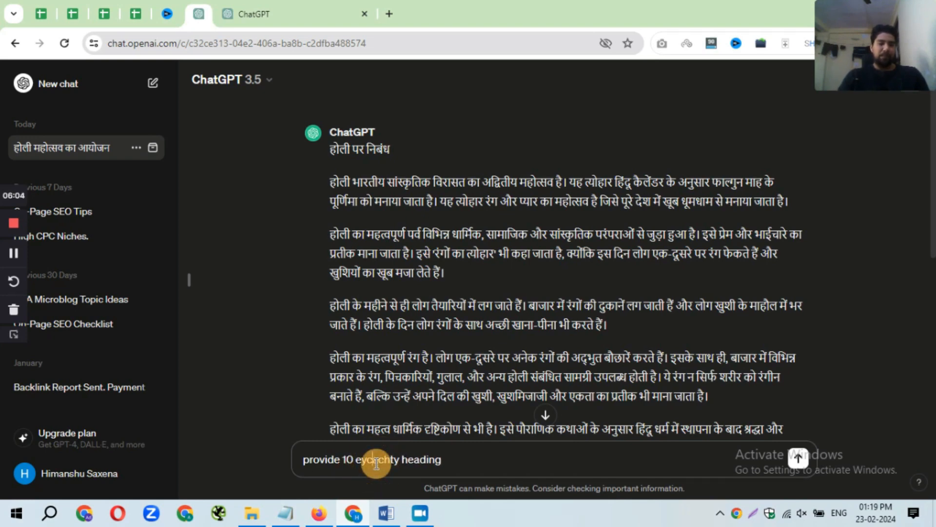
- Complete the follow-up prompt as "provide 10 eycachty hindi headings about holi" and submit it
click(469, 458)
text(gs)
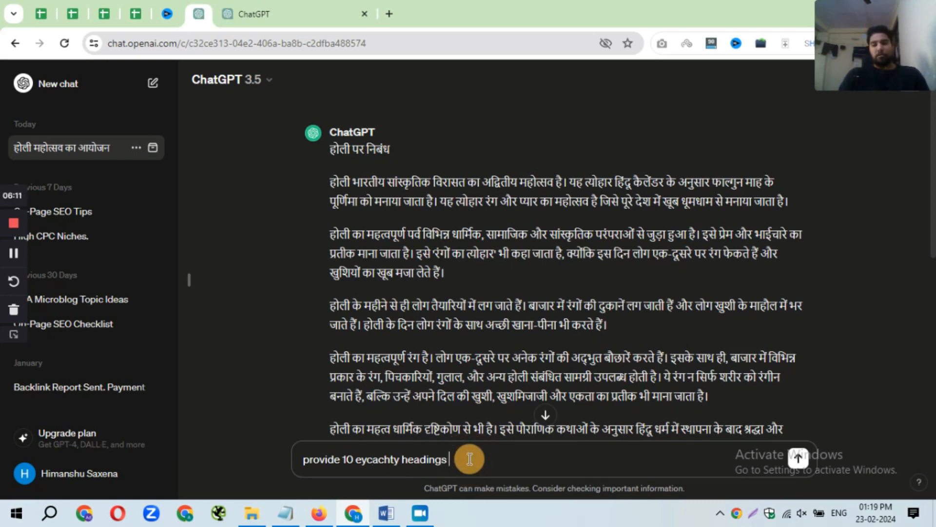
text( on h)
text(i)
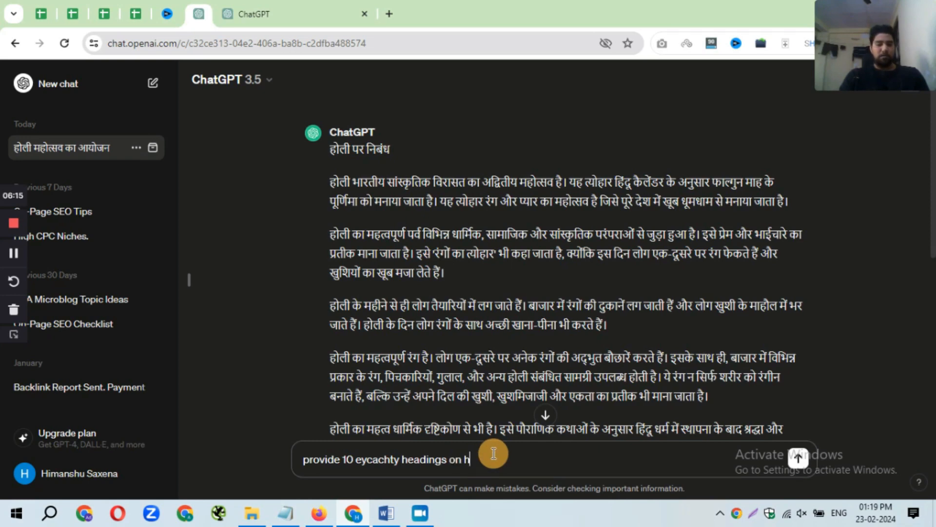
text(oli)
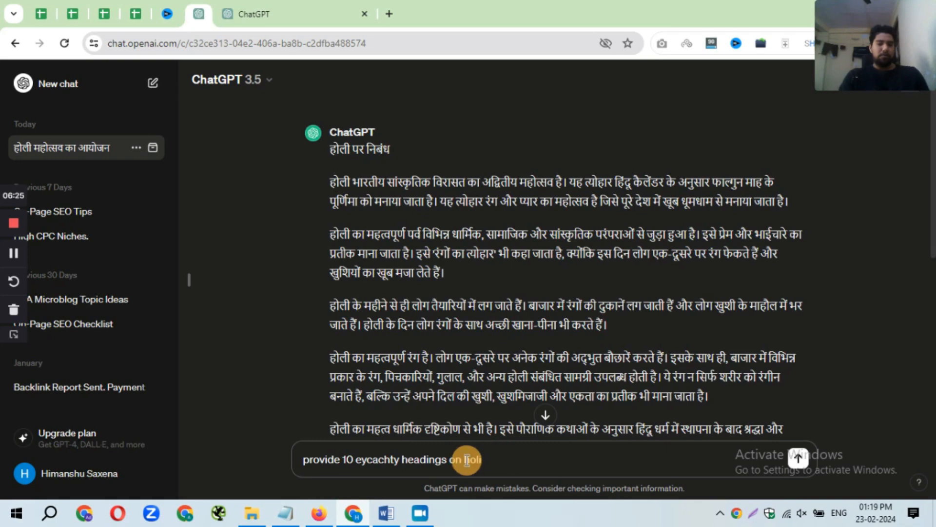
key(BackSpace)
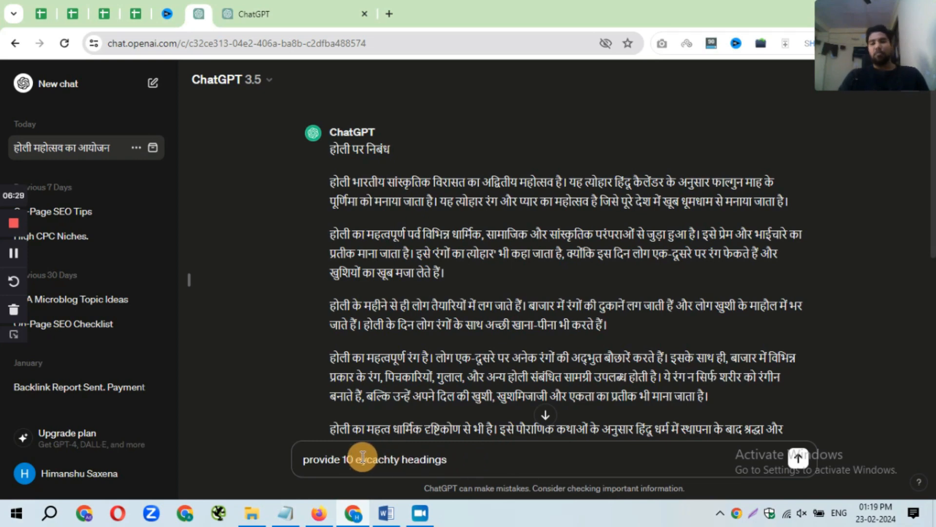
click(403, 460)
text(hindi)
click(483, 457)
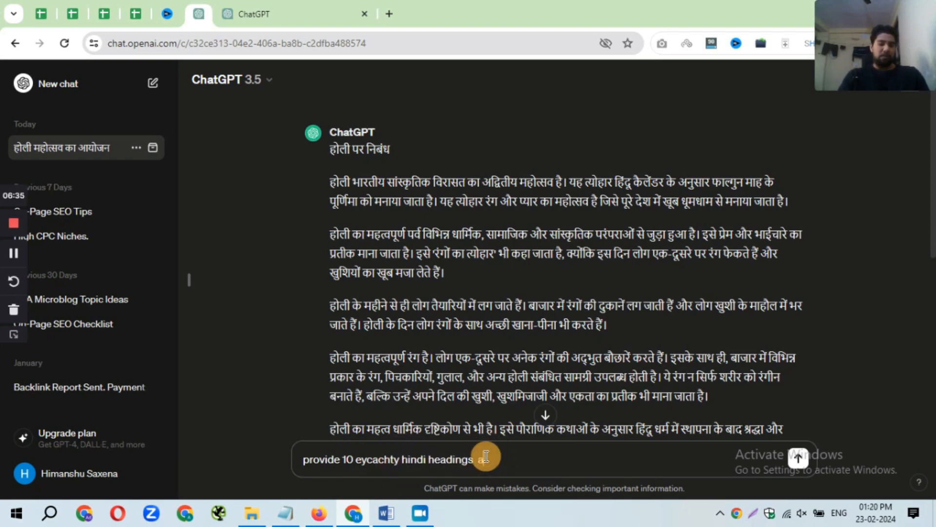
text(about holi)
key(Return)
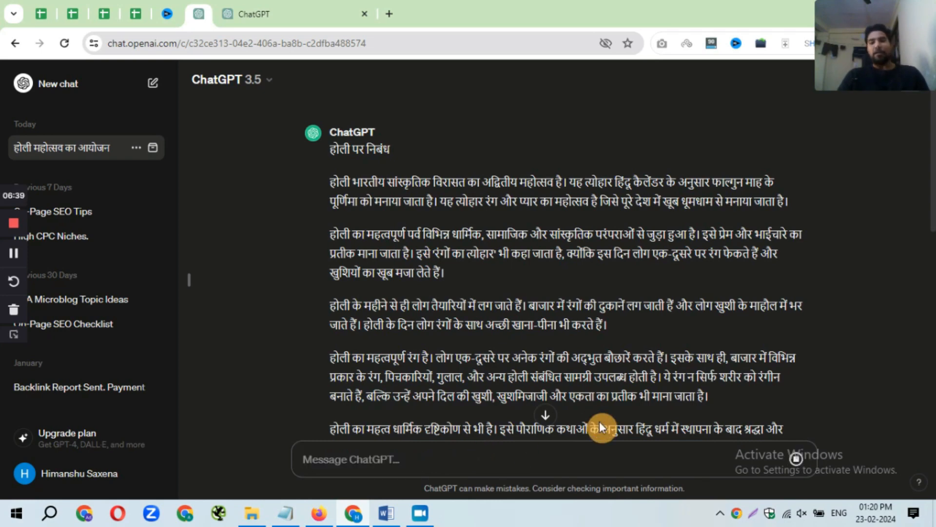
- Review the ten generated Hindi headings about Holi and copy the whole list
click(546, 415)
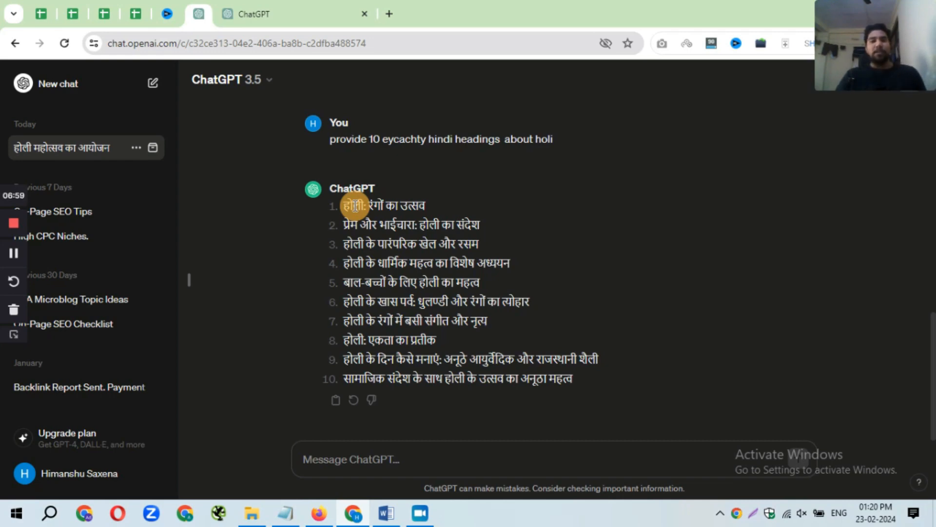
drag(355, 205, 401, 351)
click(402, 351)
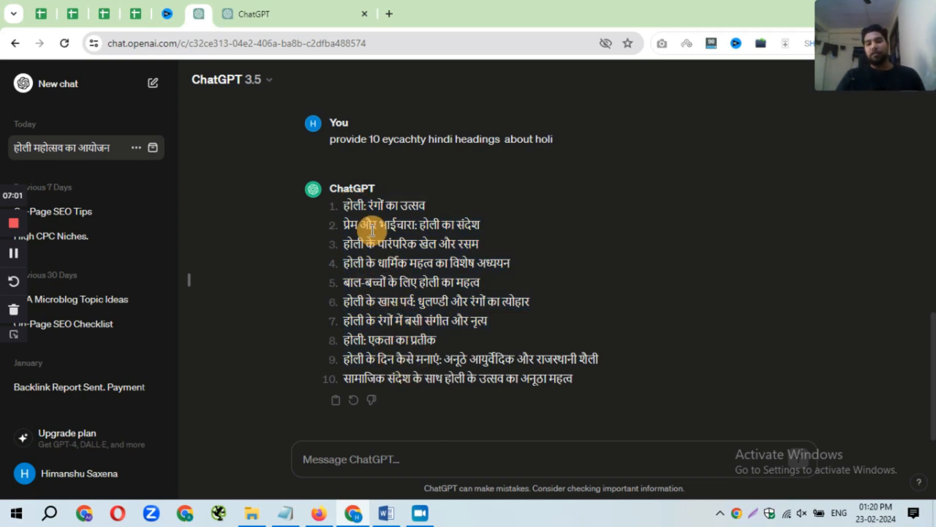
drag(370, 225, 389, 322)
click(389, 321)
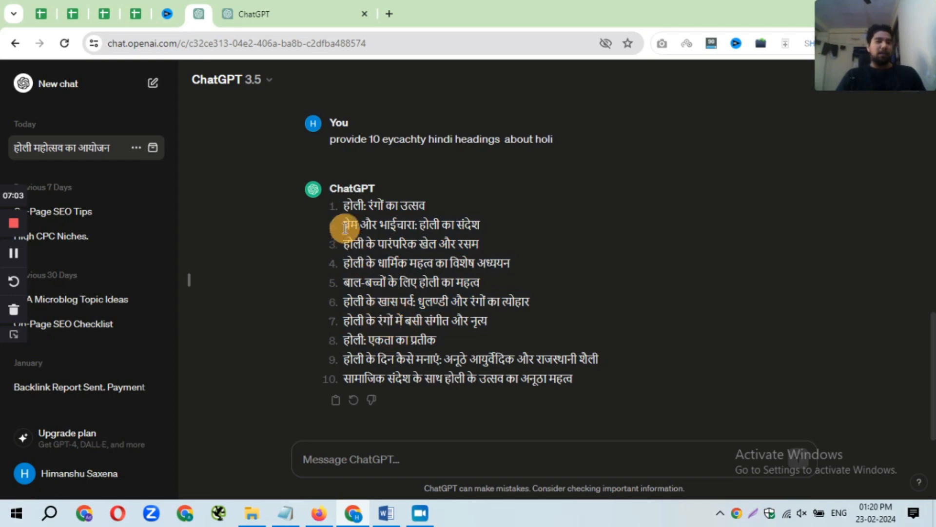
drag(345, 204, 429, 350)
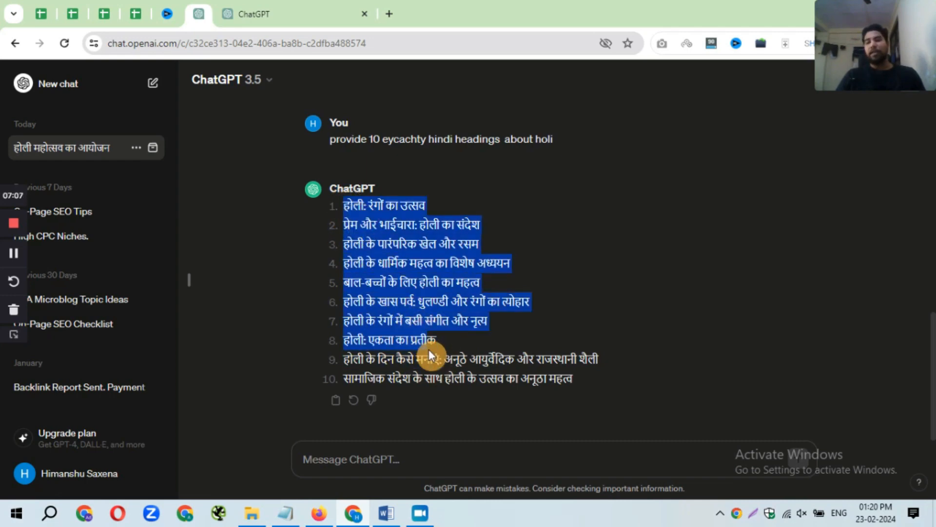
drag(428, 349, 574, 376)
key(ctrl+c)
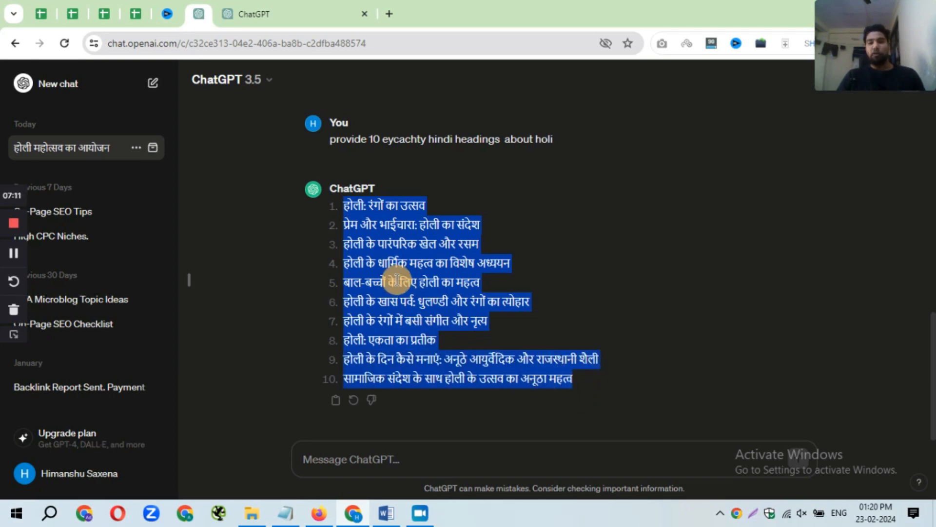
- Switch to the "holi nibhandh" document in Word and insert the copied headings there as text only
click(385, 511)
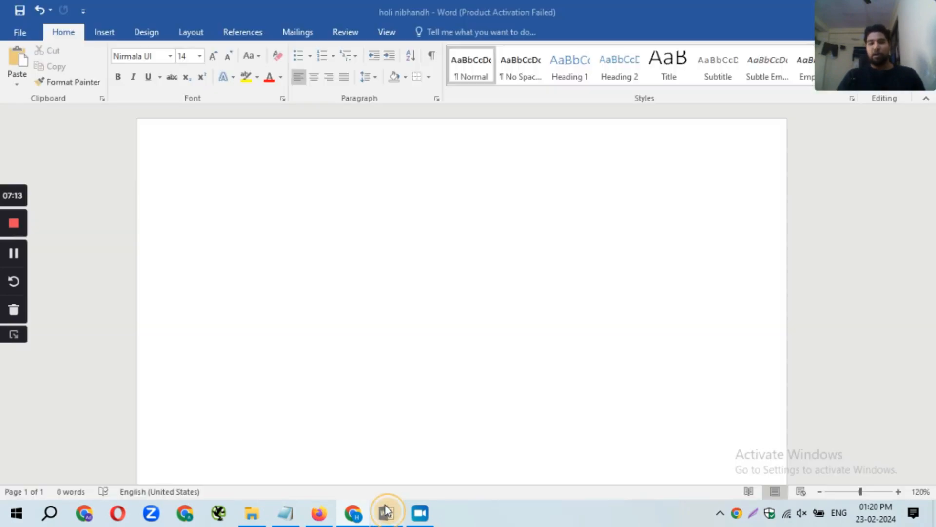
click(270, 224)
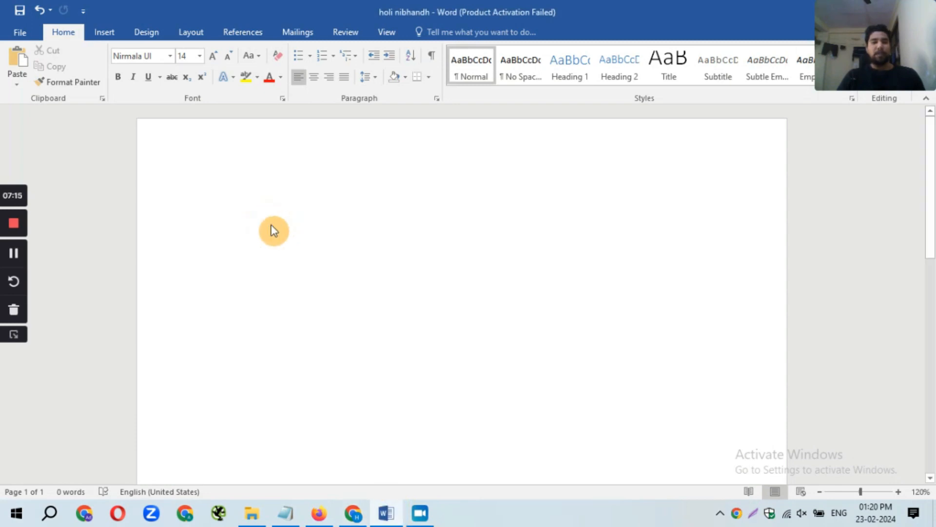
key(ctrl+v)
click(526, 385)
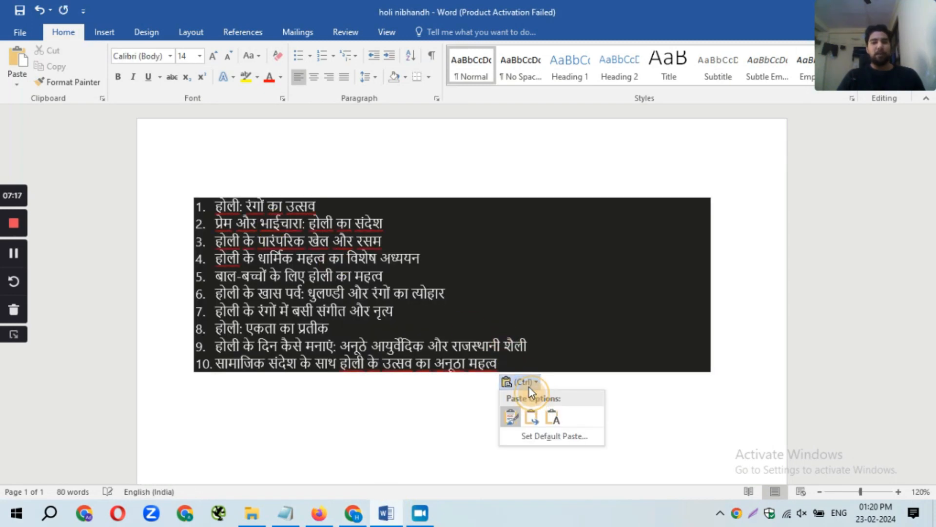
click(554, 414)
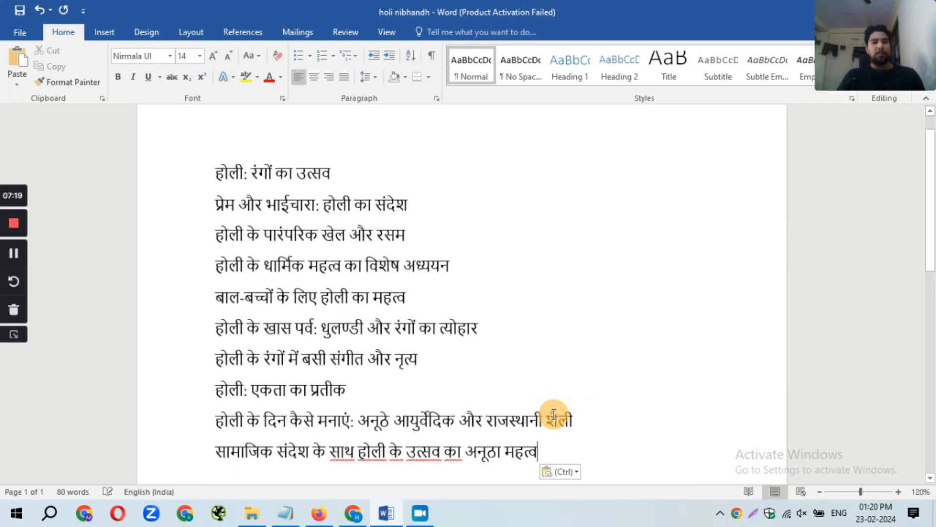
- Format all the pasted headings as a bulleted list, leave an unbulleted line after it and save the document
key(ctrl+a)
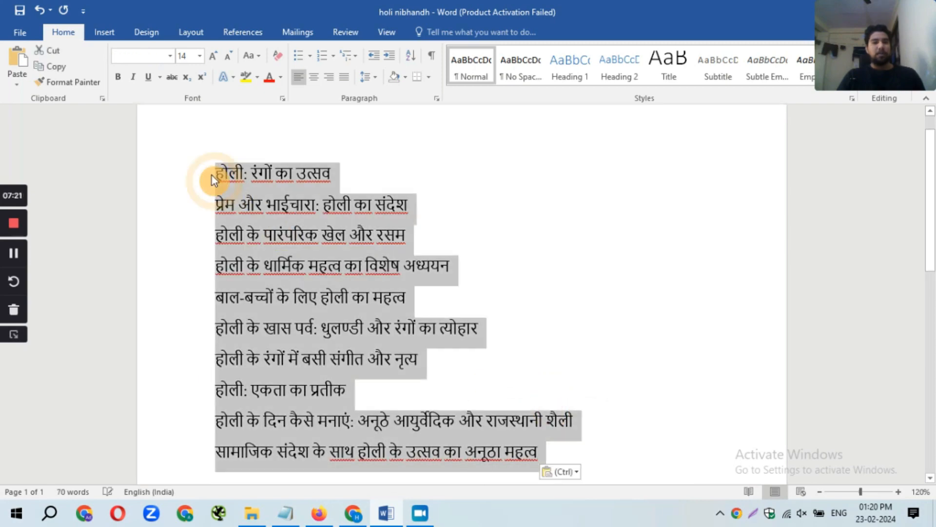
click(297, 57)
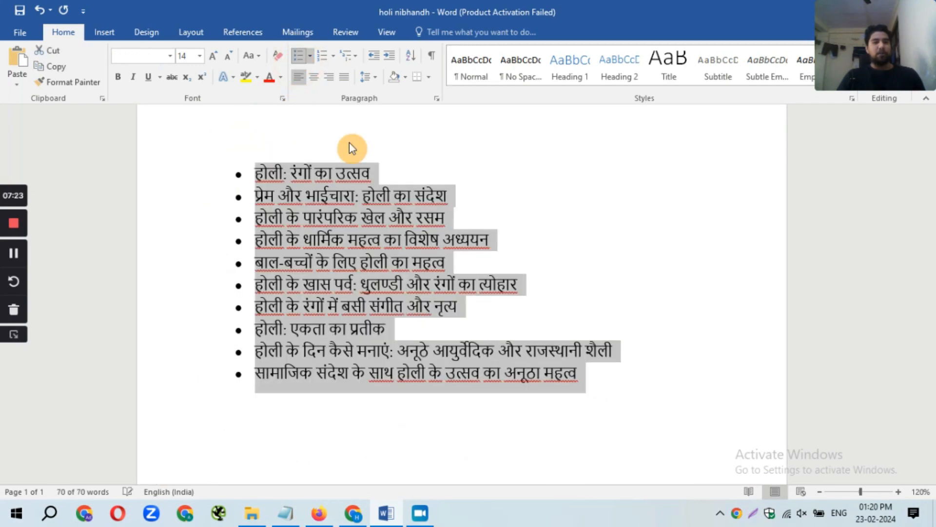
click(603, 368)
key(Return)
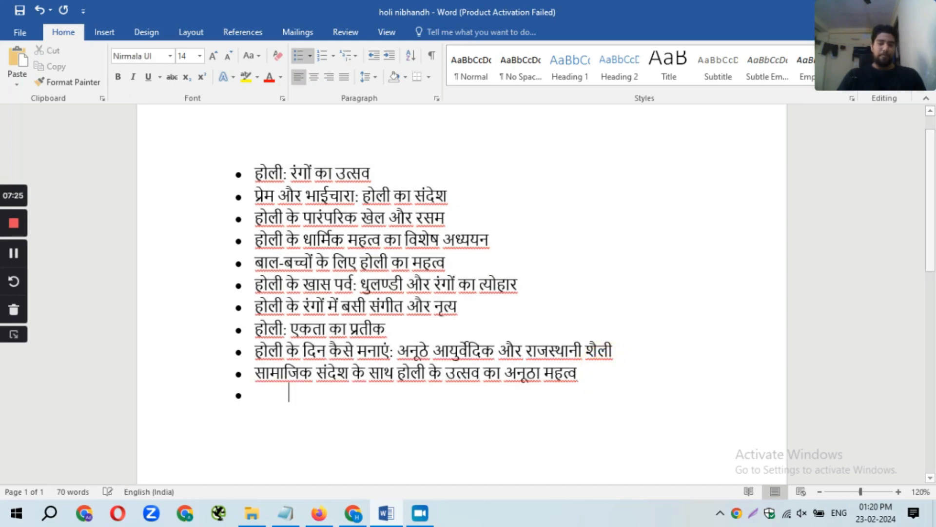
key(BackSpace)
key(ctrl+s)
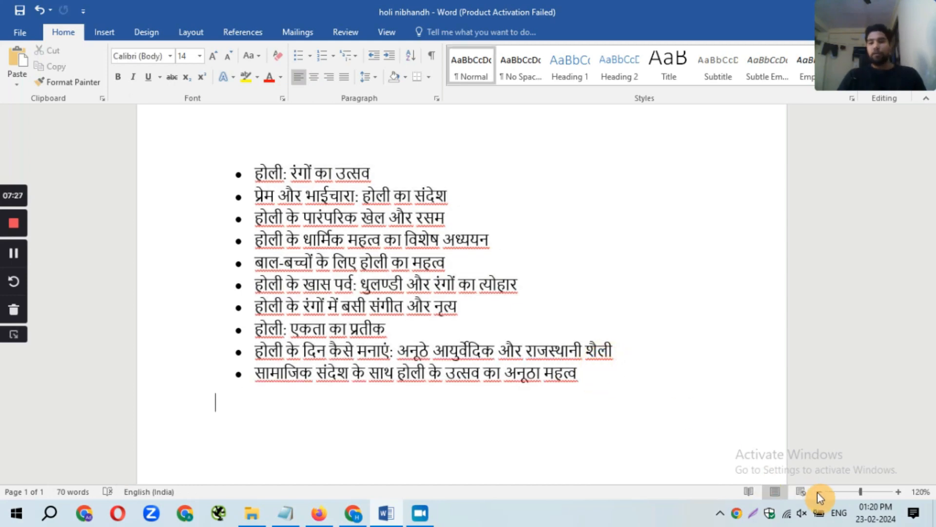
click(819, 491)
click(820, 492)
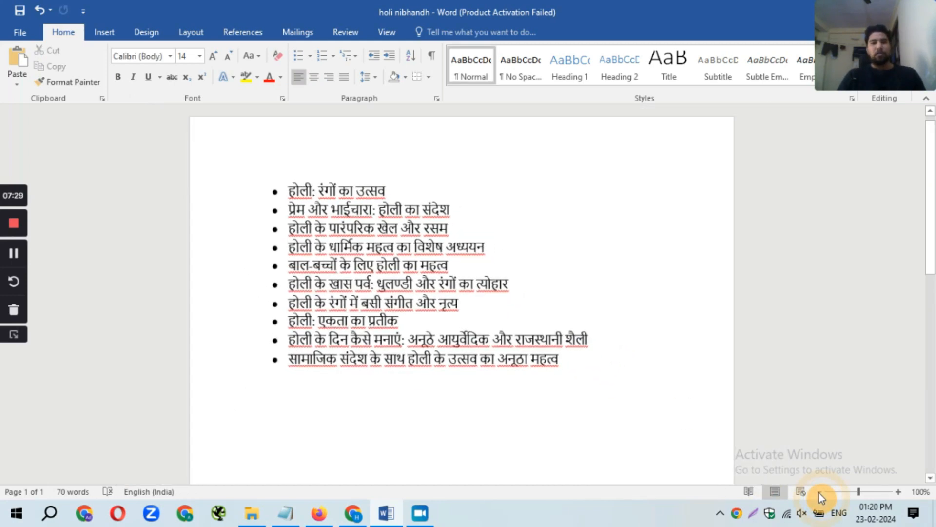
drag(931, 202, 930, 229)
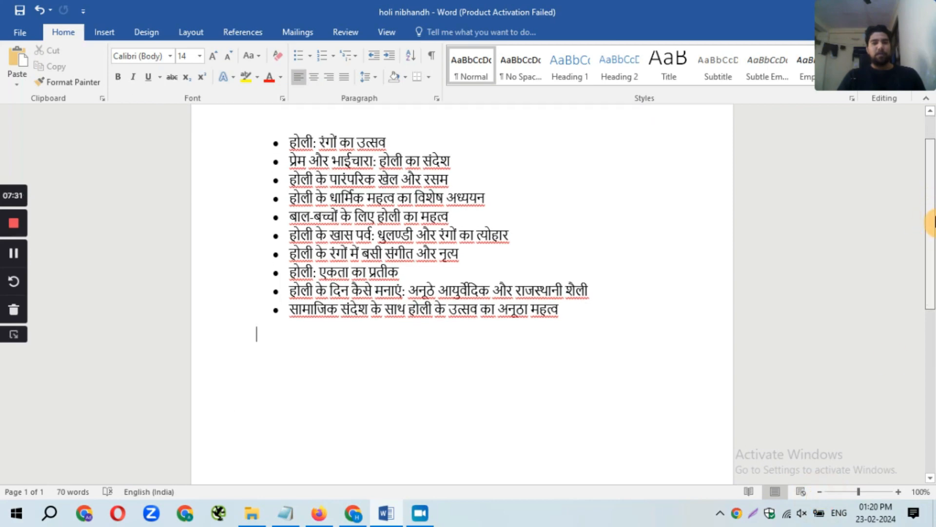
- Switch to the Google results in Firefox and copy the suggested query "होली किस दिन" for the search term "होली"
click(351, 513)
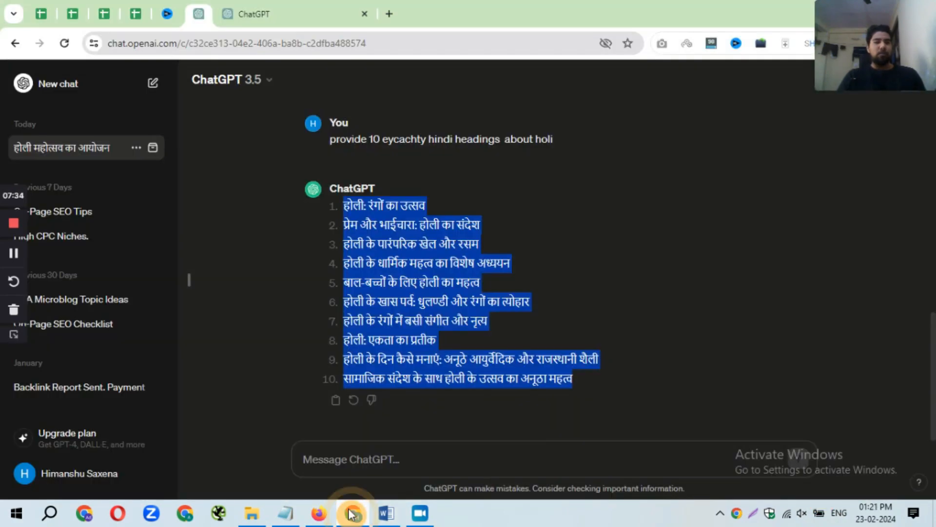
click(349, 459)
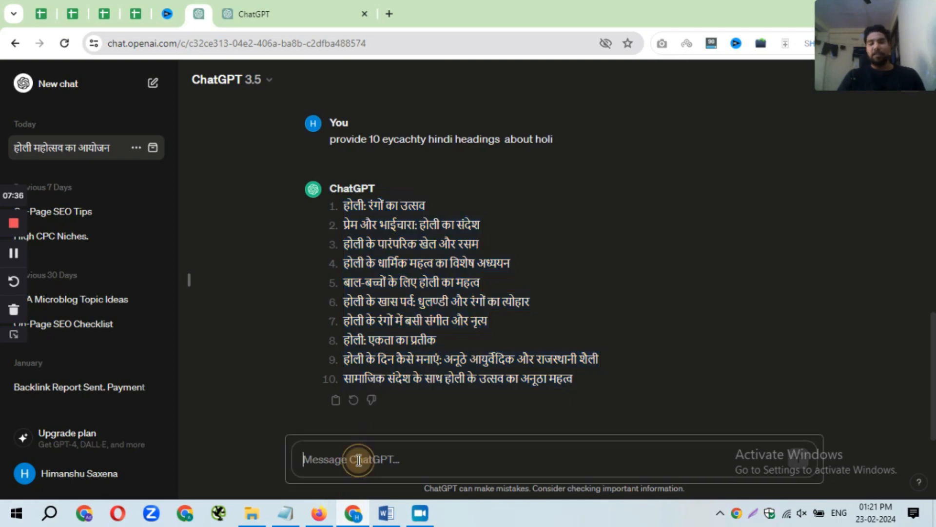
click(321, 514)
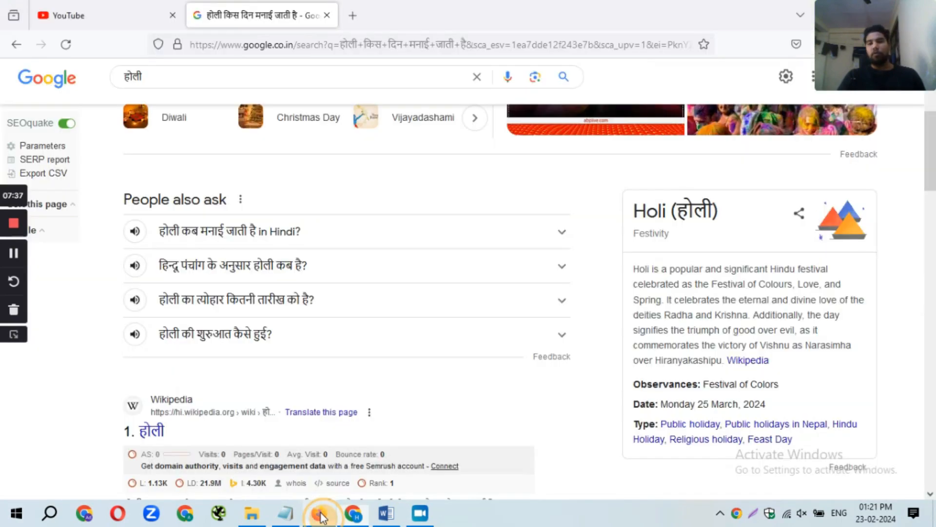
click(195, 76)
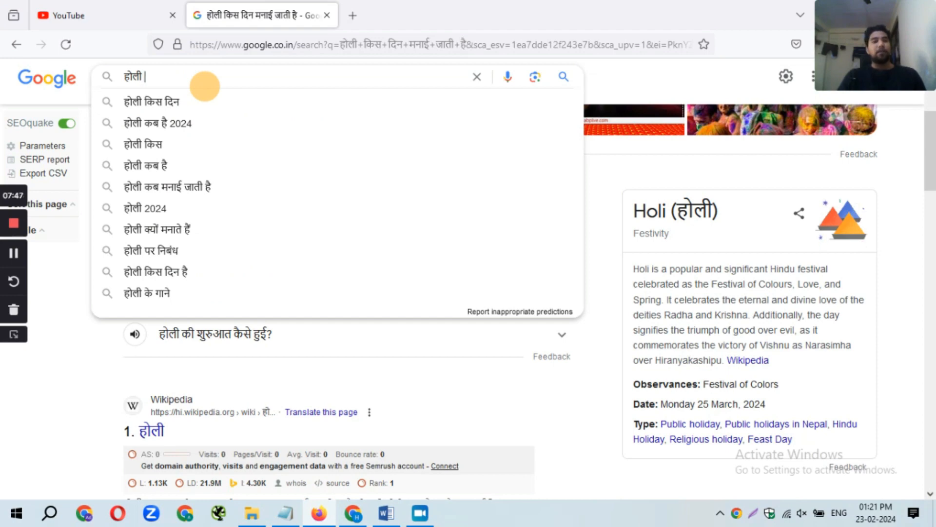
key(Down)
key(ctrl+a)
key(ctrl+c)
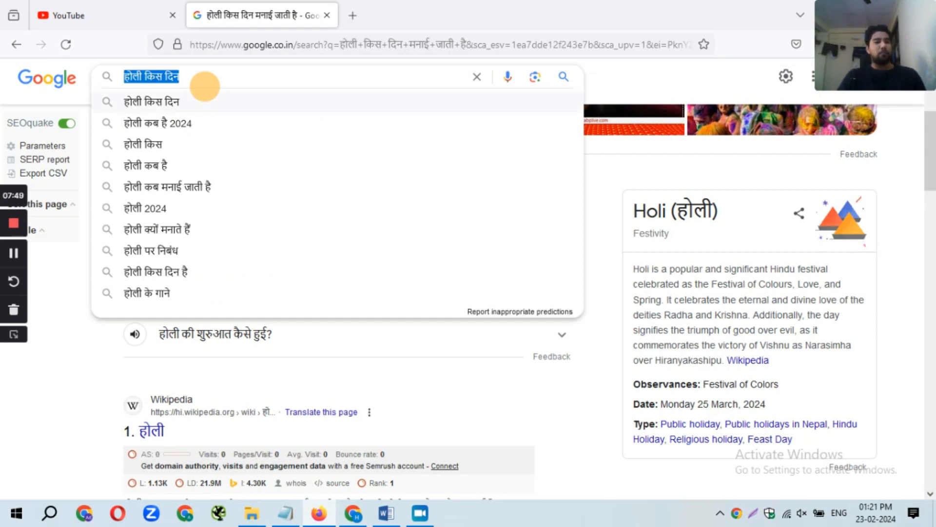
- Look through the next Holi suggestions and paste "होली किस दिन" below the bulleted headings in the Word document
key(Down)
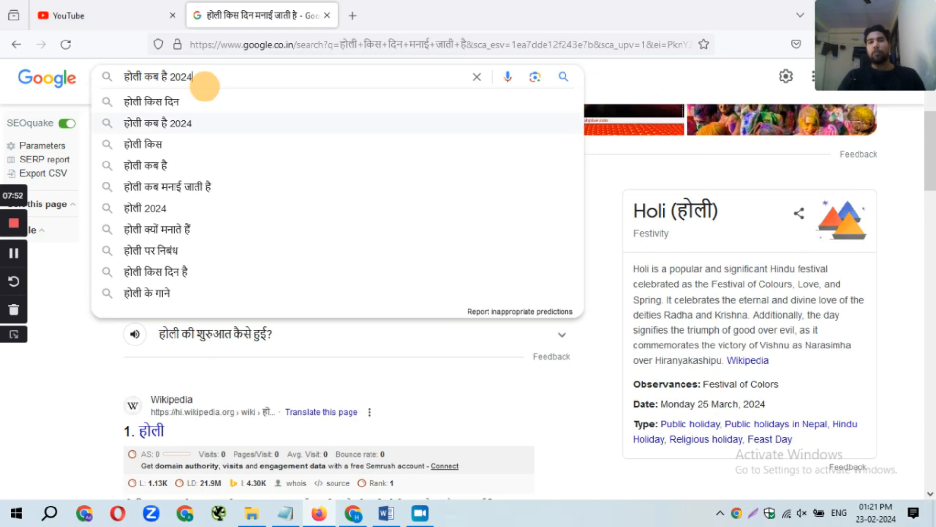
key(Down)
key(Down)
key(Down)
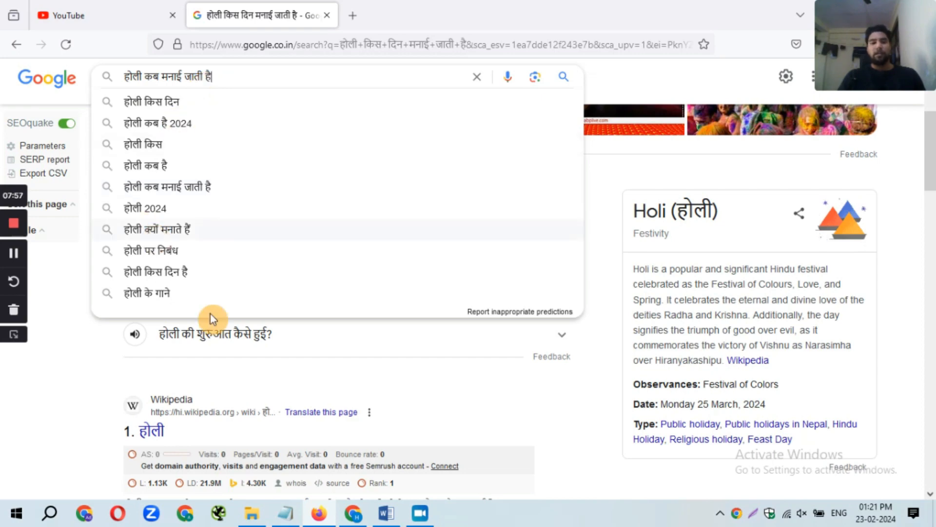
click(386, 513)
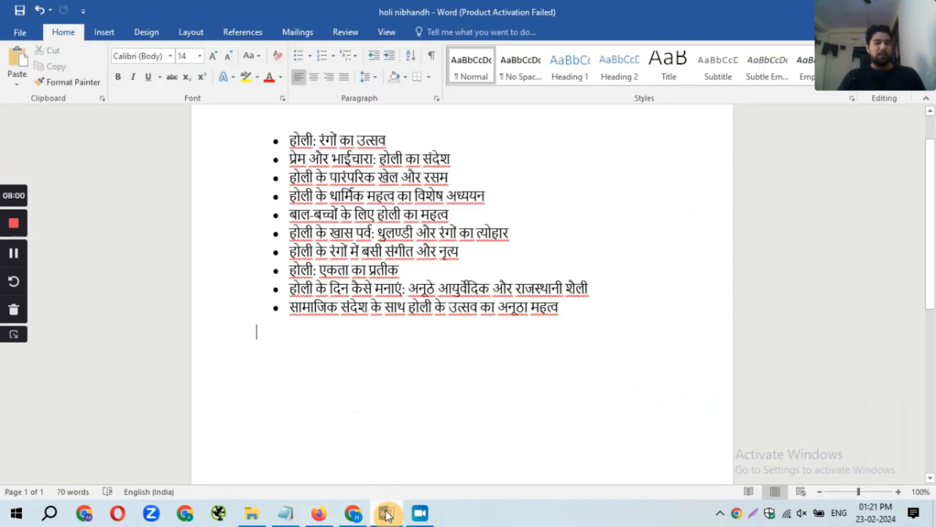
key(ctrl+v)
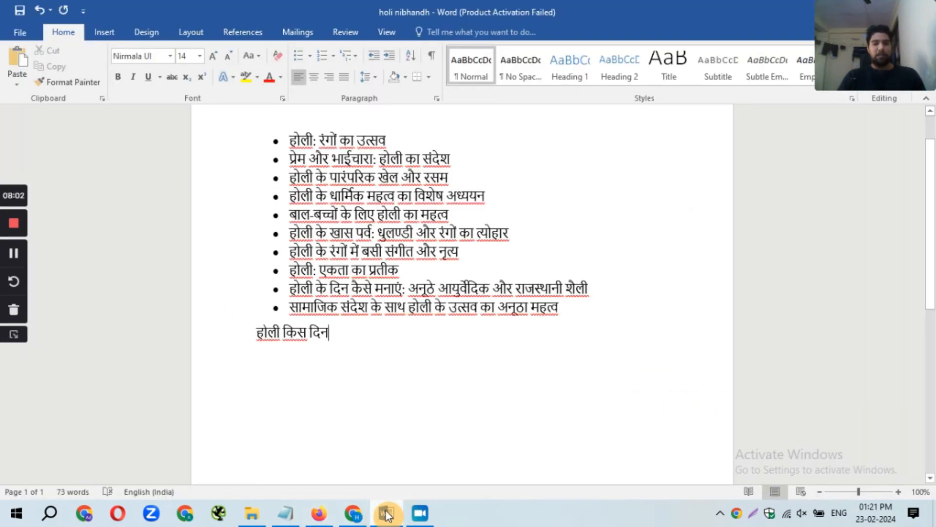
- Return to Google, copy the suggested query "होली कब है" and add it as a new line in the Word document
click(386, 513)
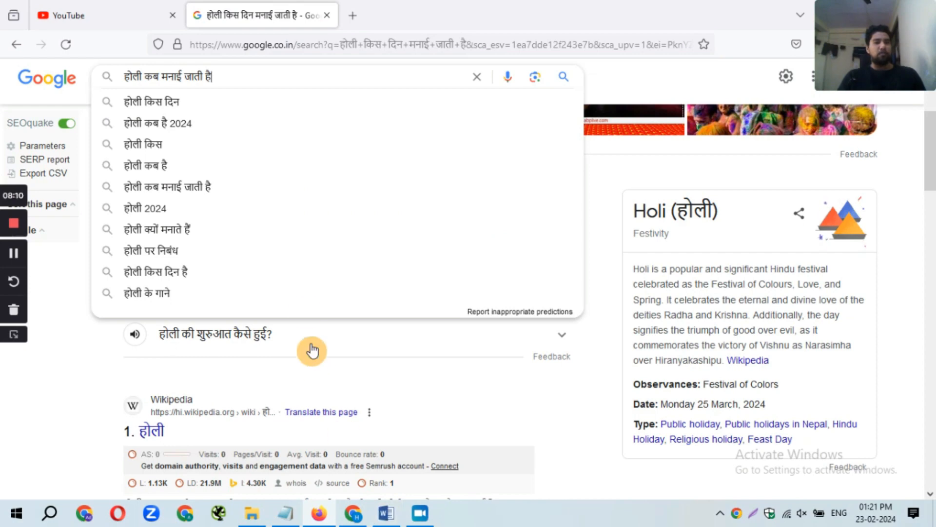
click(253, 88)
key(Down)
key(Down)
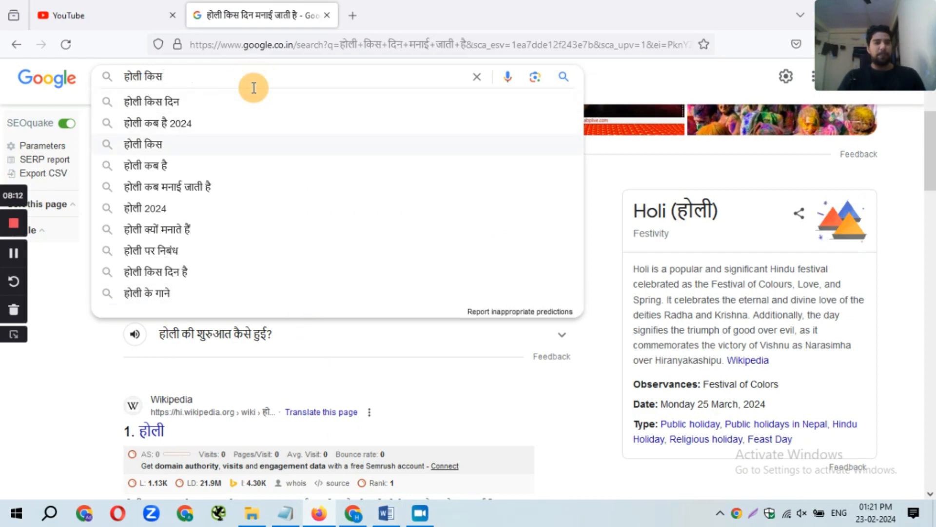
key(Up)
key(Down)
key(Down)
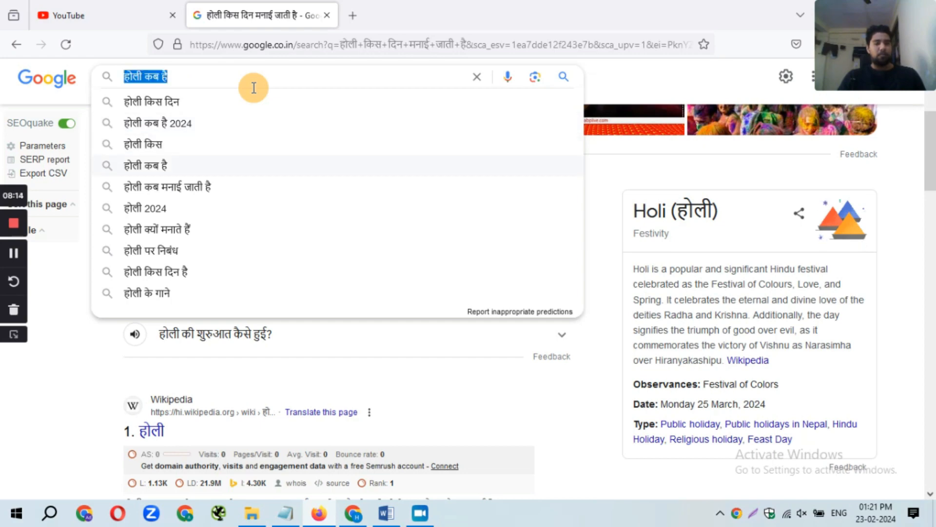
key(Down)
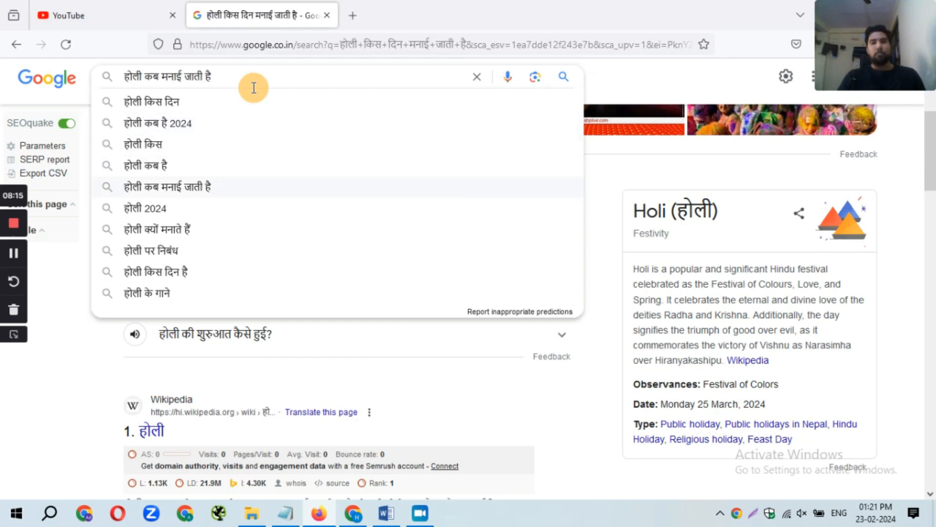
click(393, 514)
text(होली कब है)
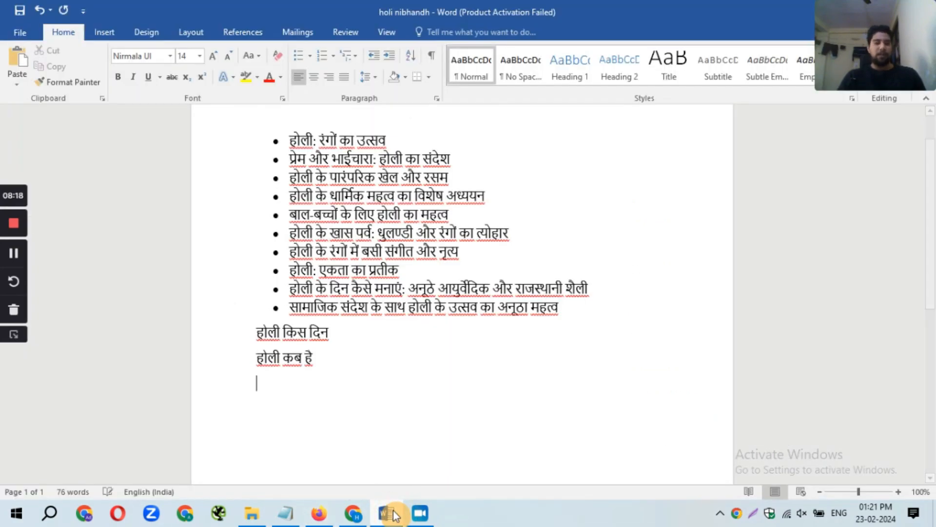
- Copy the query "होली कब मनाई जाती है" from Google's search box and add it as the next line in the Word document
click(393, 515)
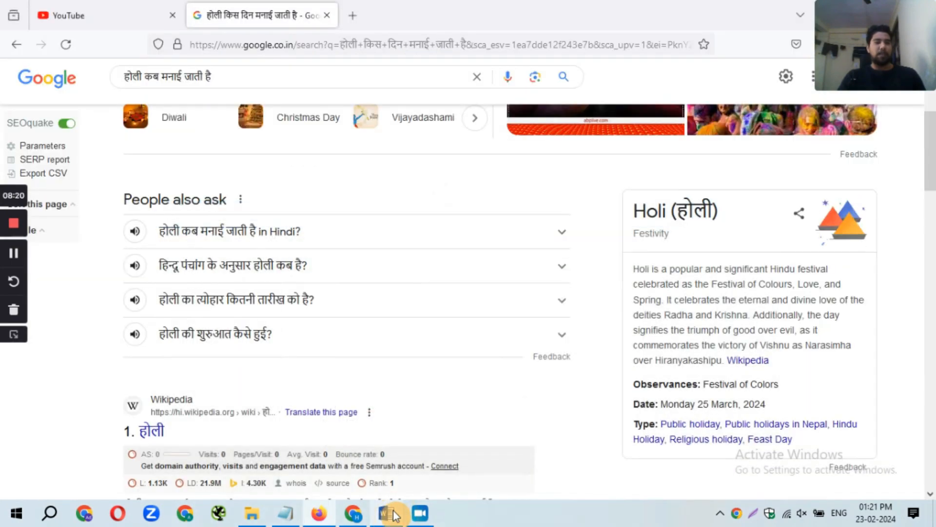
key(ctrl+a)
key(ctrl+c)
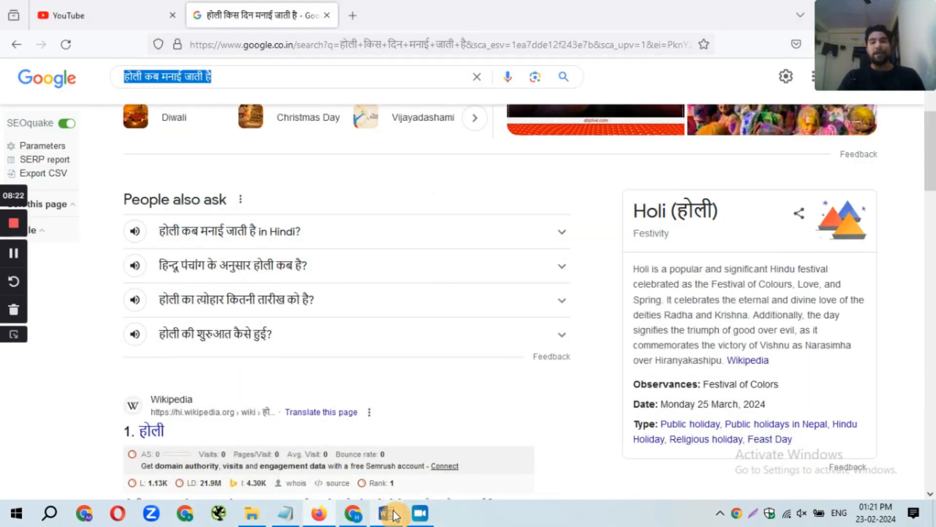
click(393, 514)
key(ctrl+v)
key(Return)
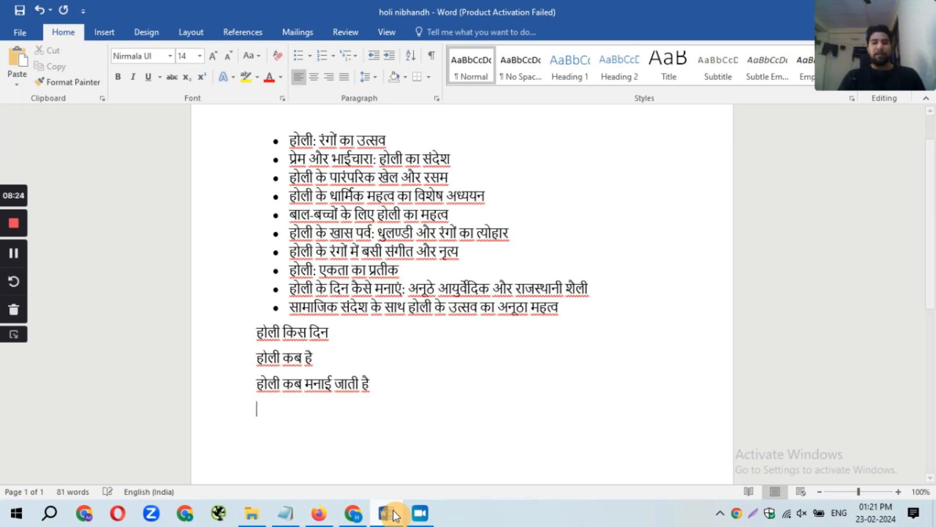
- Return to Google and shorten the search query to "होली" to bring back its suggestions
click(393, 515)
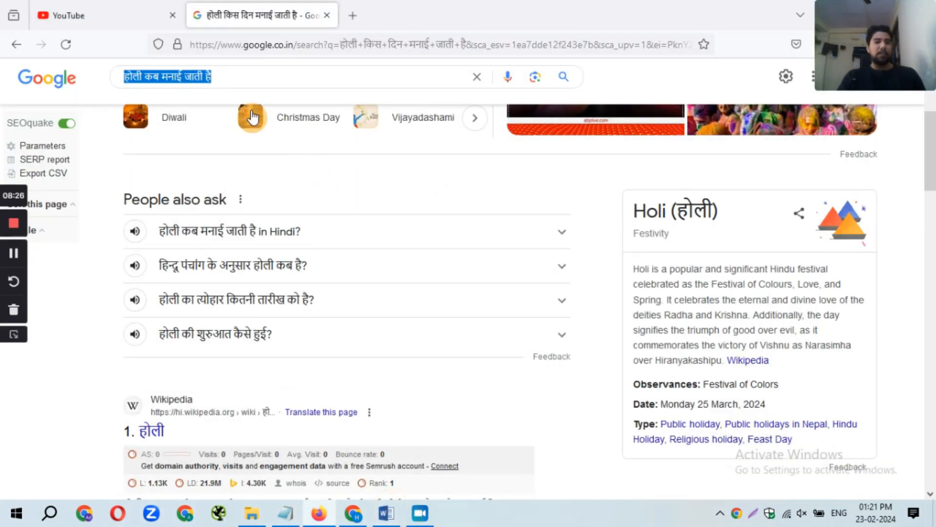
click(218, 80)
key(BackSpace)
key(BackSpace)
key(BackSpace)
key(BackSpace)
key(BackSpace)
key(BackSpace)
key(BackSpace)
key(BackSpace)
key(BackSpace)
key(BackSpace)
key(BackSpace)
key(BackSpace)
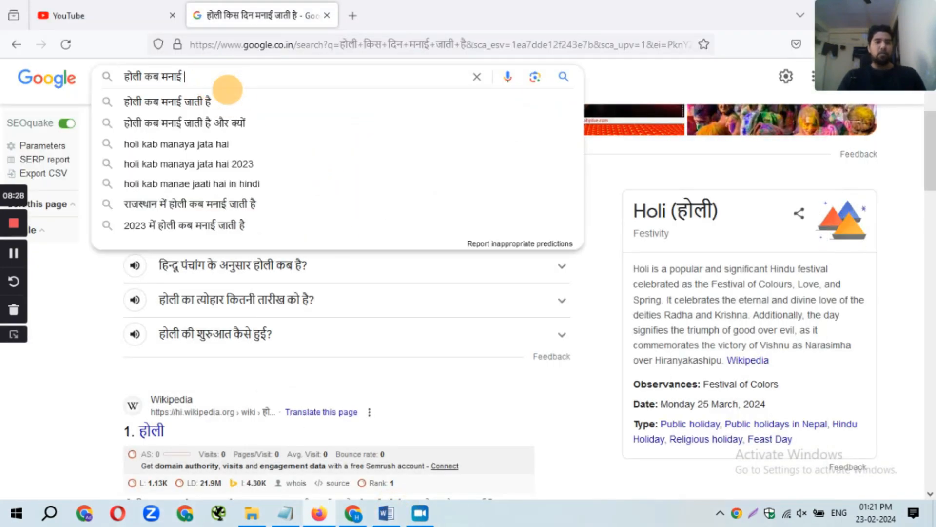
key(BackSpace)
key(BackSpace)
key(BackSpace)
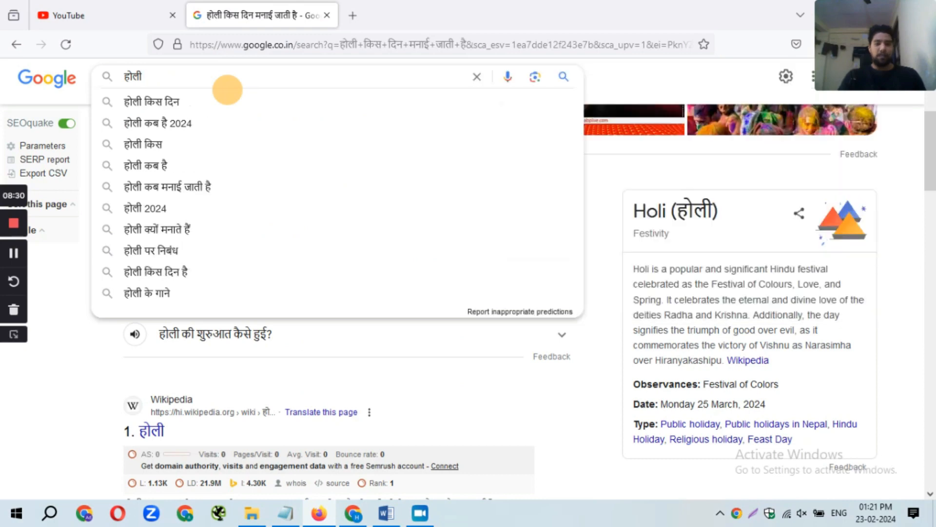
- Choose the suggested query "होली क्यों मनाते हैं" and copy it from the search box
key(Down)
key(Down)
key(Down)
key(Down)
key(Down)
key(Down)
key(Down)
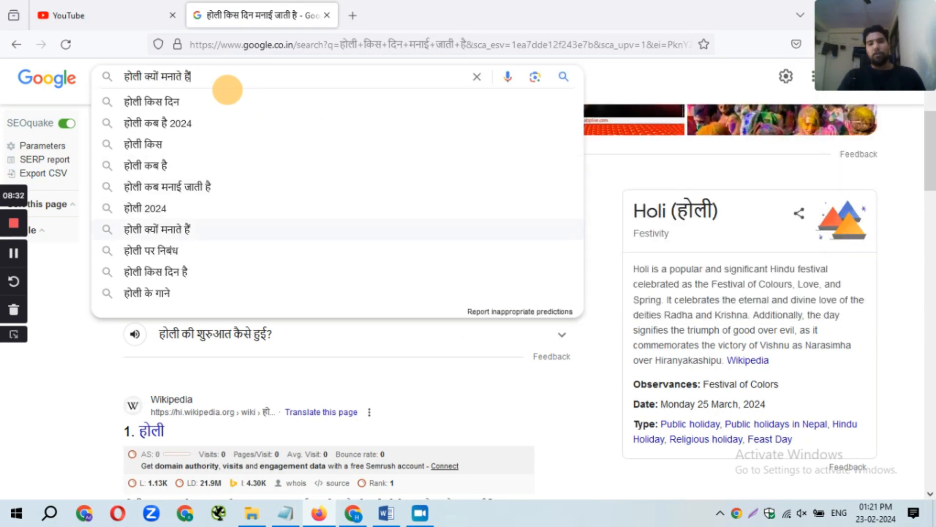
key(ctrl+a)
key(ctrl+c)
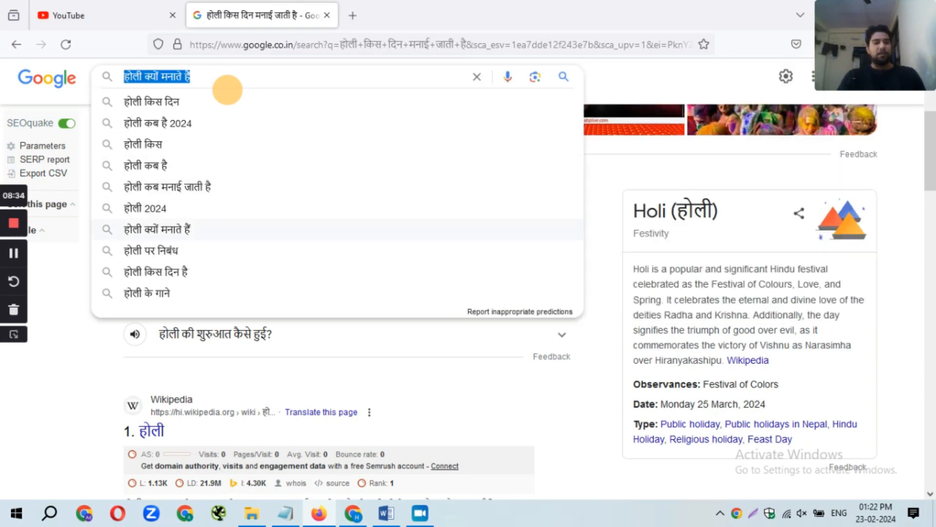
- Add the copied query "होली क्यों मनाते हैं" as a new line in the Word document and save the document
click(386, 515)
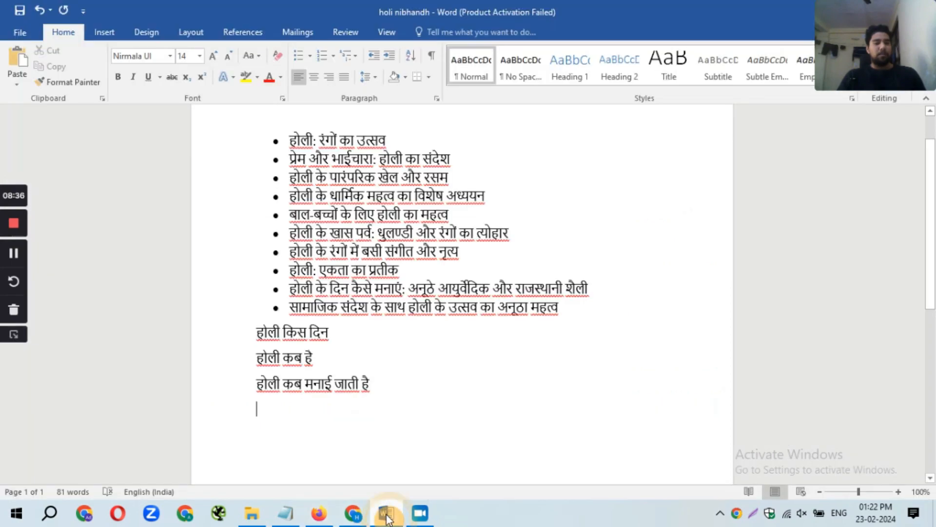
key(ctrl+v)
key(Return)
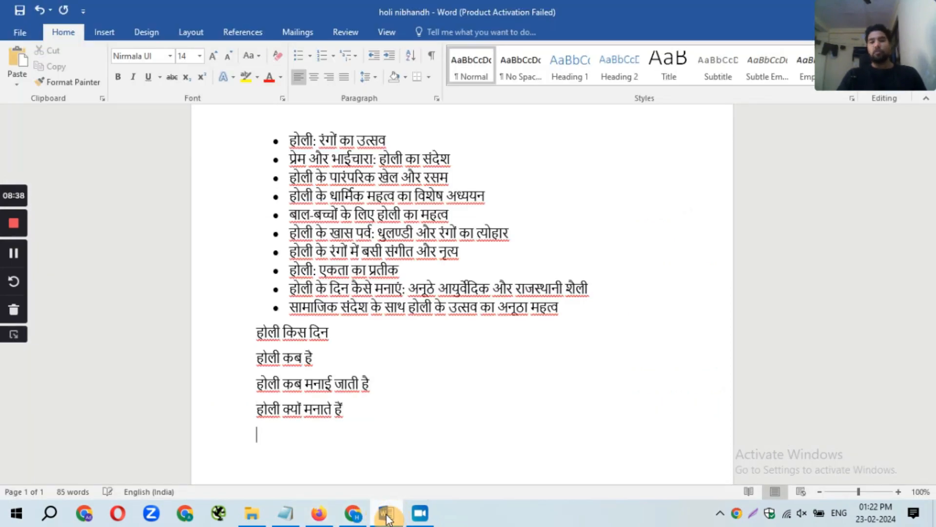
key(ctrl+s)
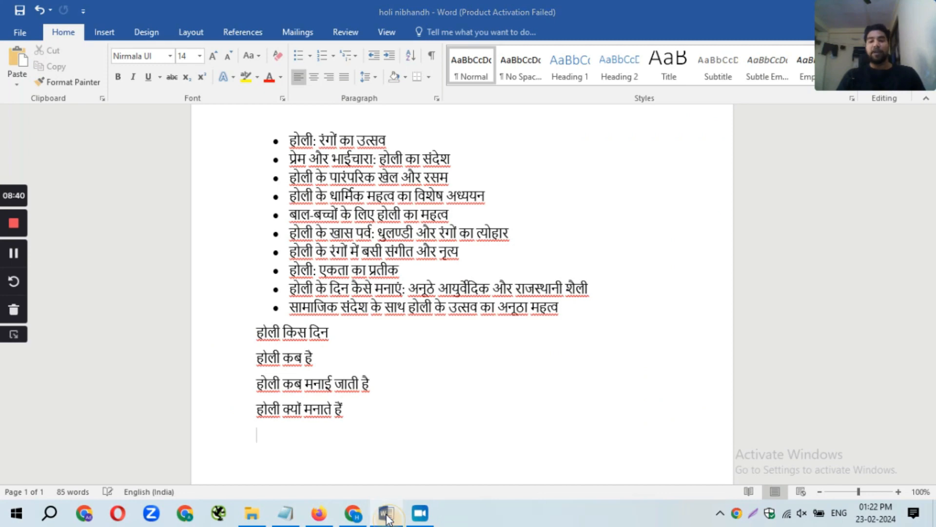
- Copy the line "होली किस दिन" below the bulleted headings in the Word document
click(387, 514)
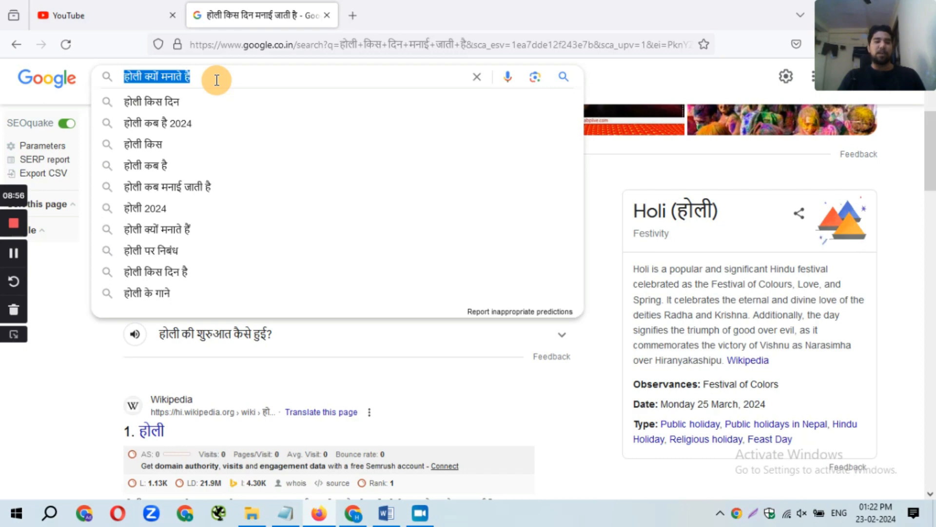
click(387, 513)
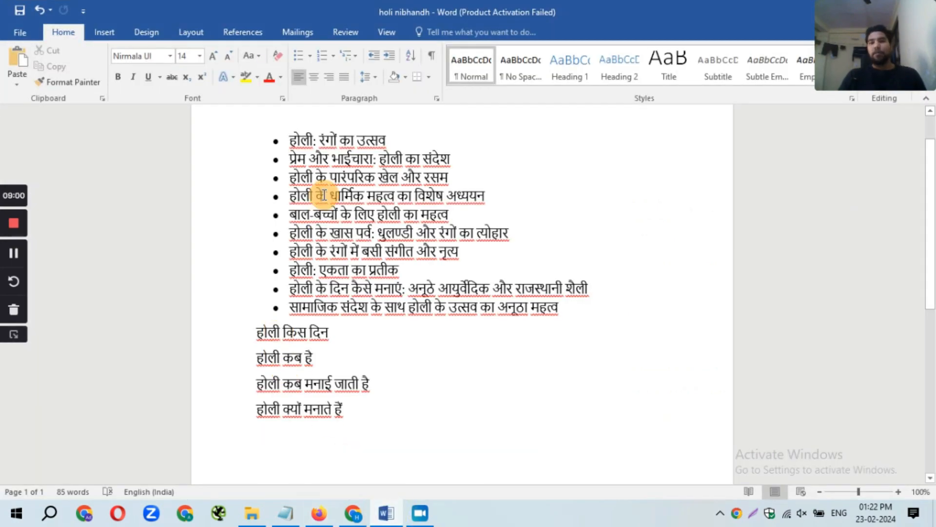
click(261, 333)
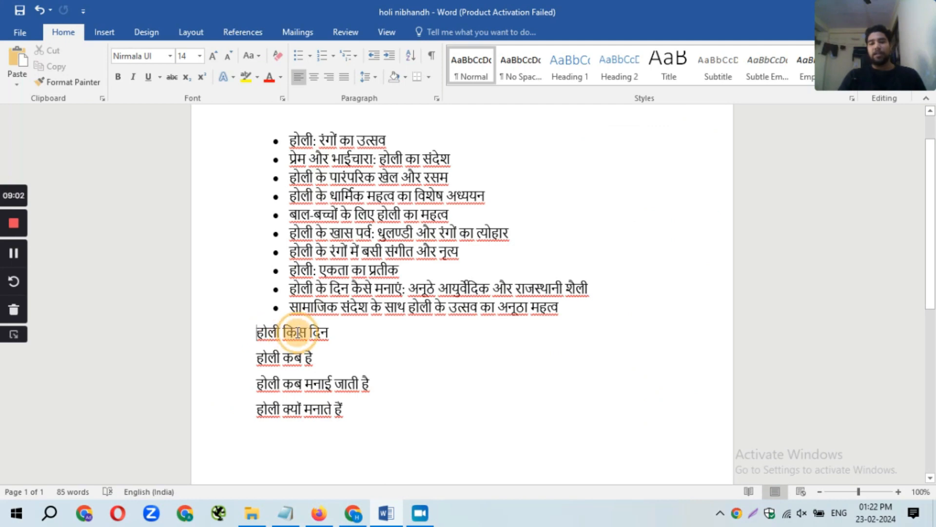
drag(297, 333, 328, 333)
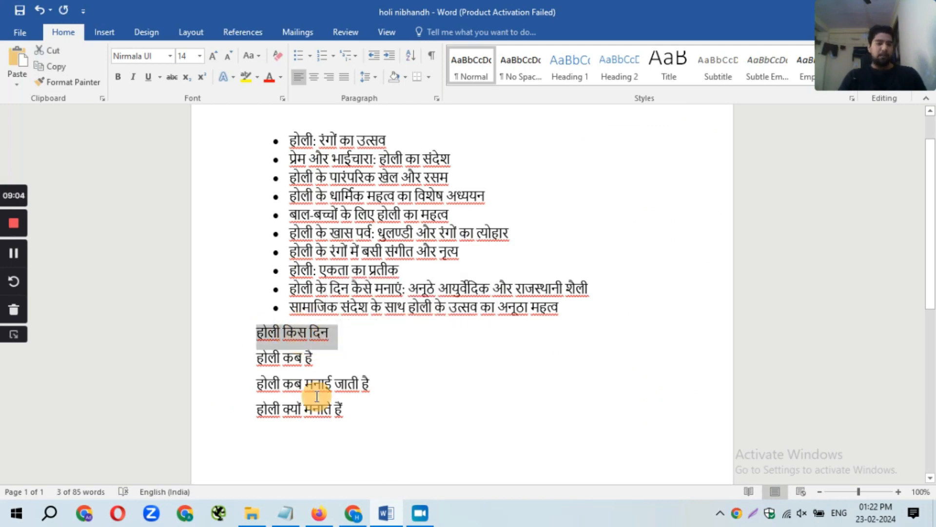
- Switch to the ChatGPT conversation and enter "होली किस दिन" as the message text in place of the draft
click(353, 513)
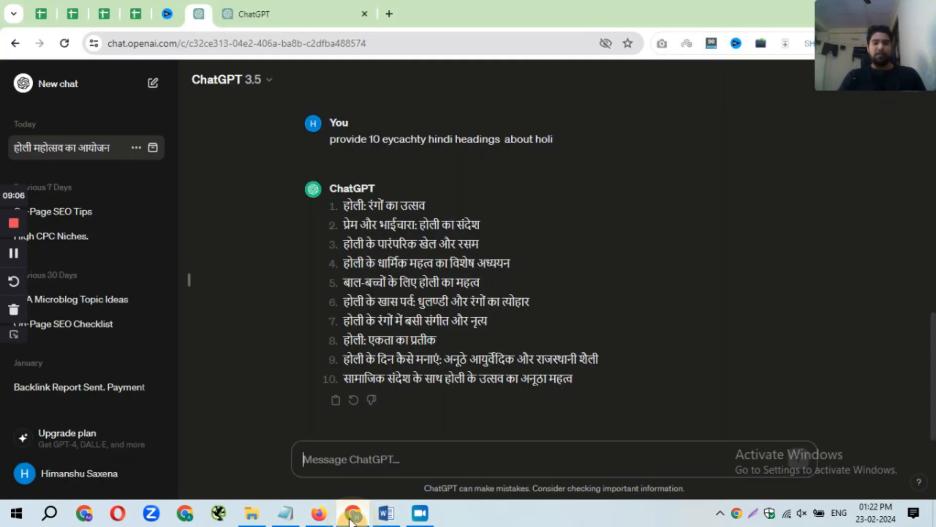
click(354, 459)
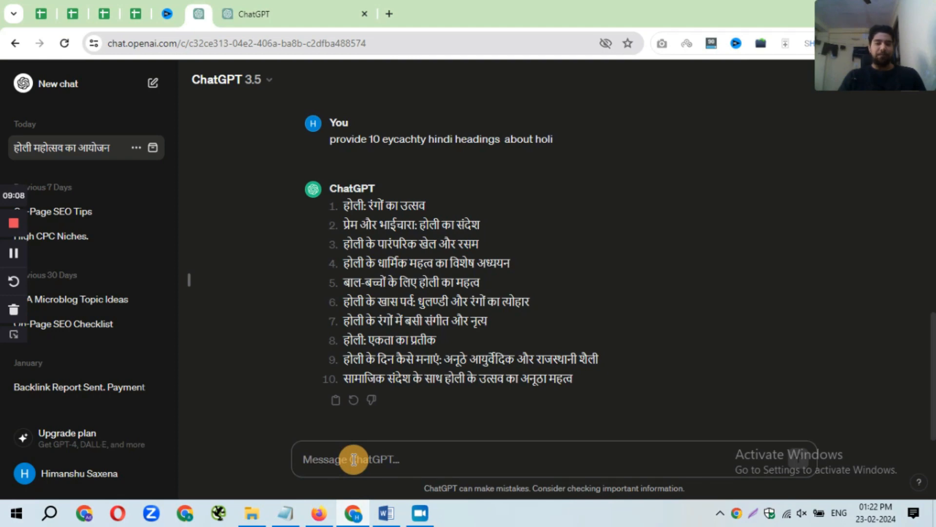
text(writ)
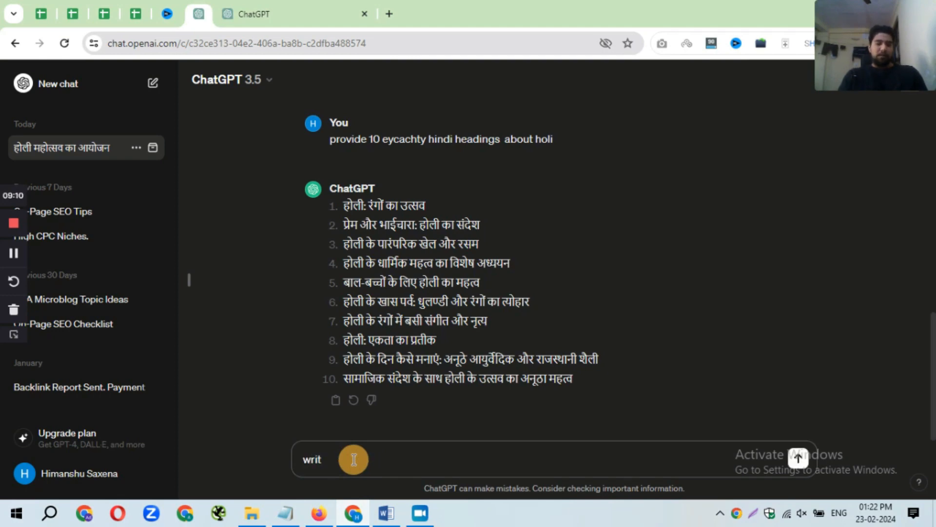
key(ctrl+a)
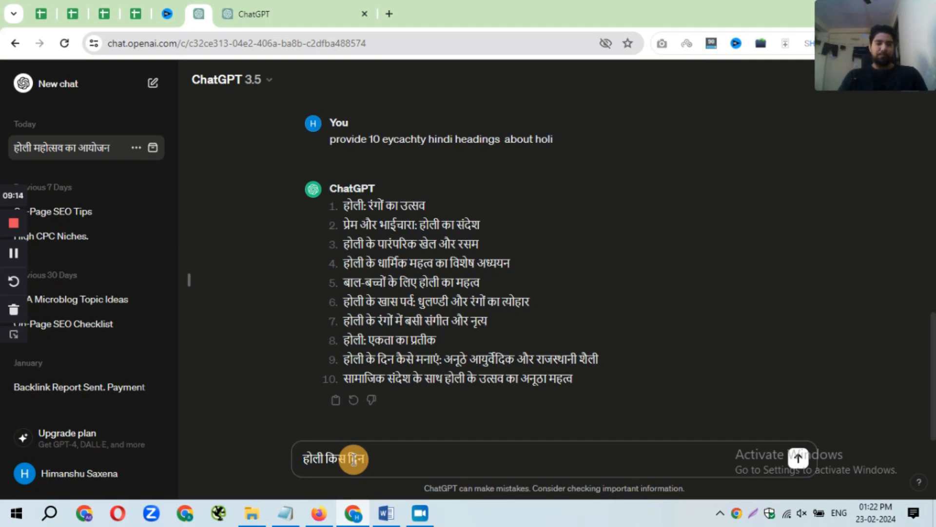
- Switch to the Google search in Firefox, choose the suggested query "होली किस दिन है" and copy it from the search box
click(330, 511)
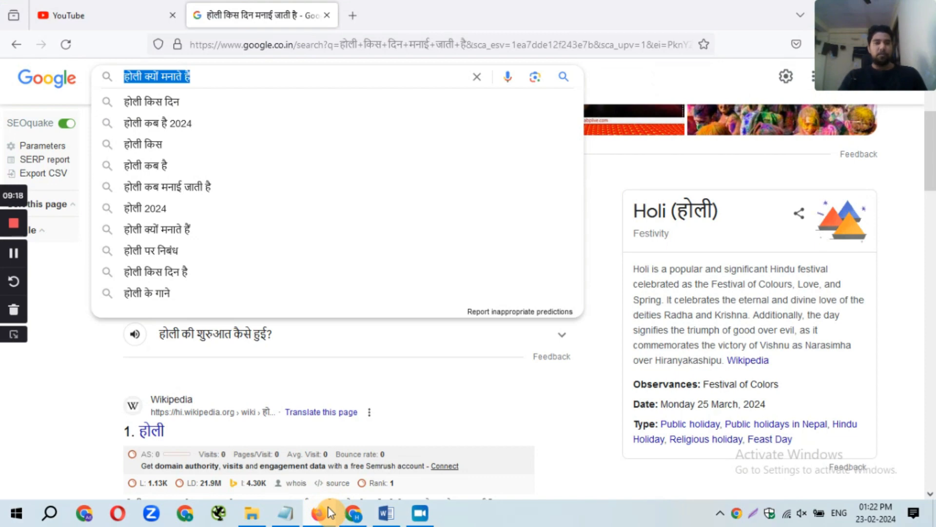
text(0)
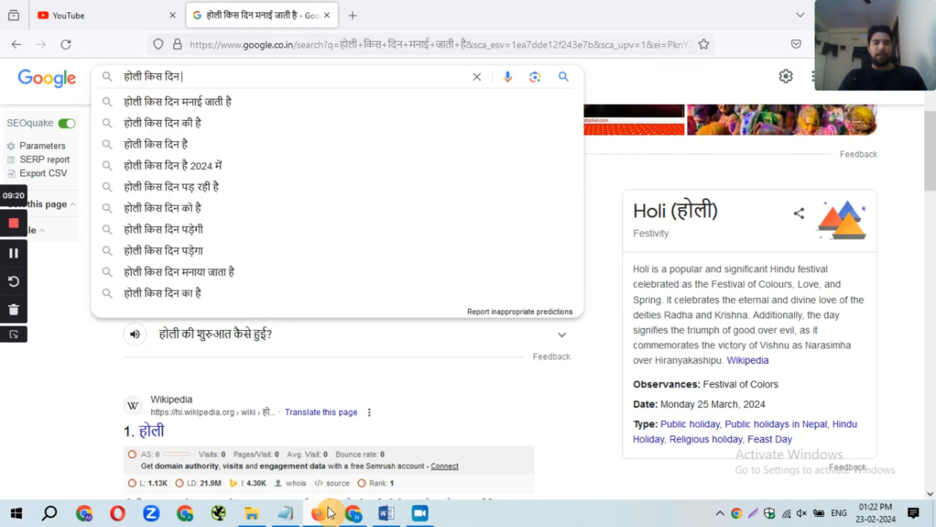
key(ctrl+a)
key(ctrl+c)
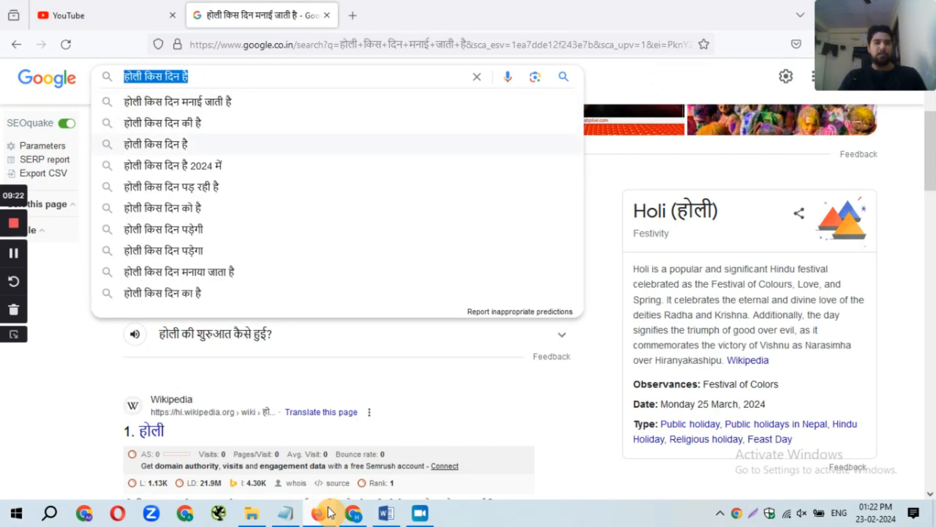
- Replace the ChatGPT message draft with the copied query plus a question mark, "होली किस दिन है?", and send it
click(332, 512)
key(ctrl+a)
key(ctrl+v)
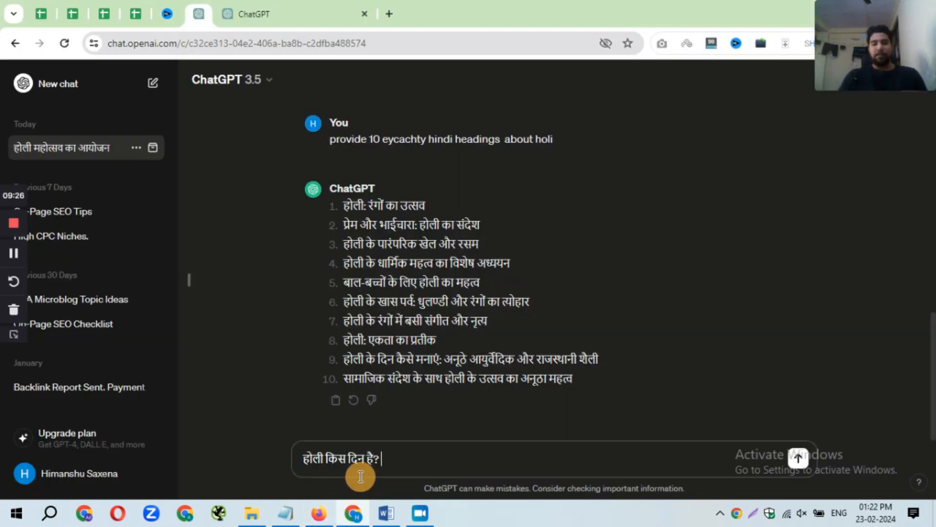
text(?)
key(Return)
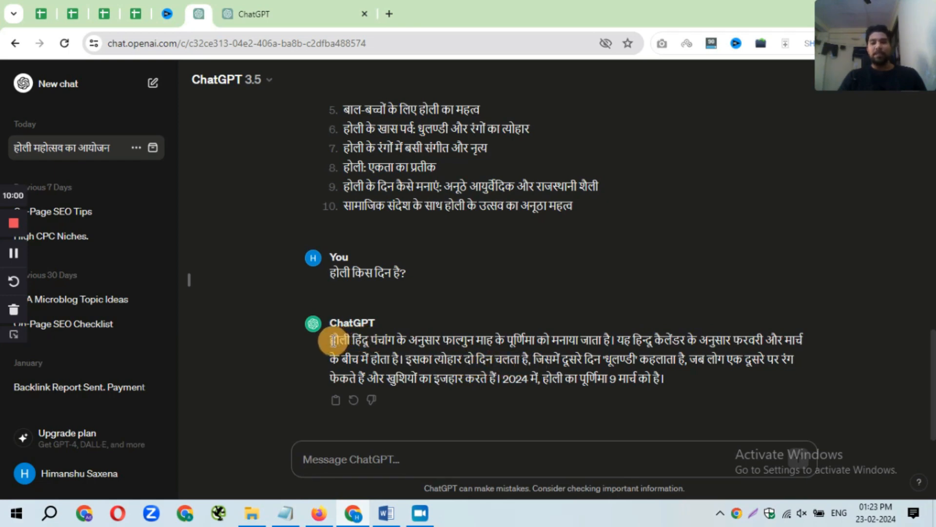
- Copy ChatGPT's full answer and insert it as text only below the line "होली किस दिन" in the Word document
drag(333, 340, 666, 379)
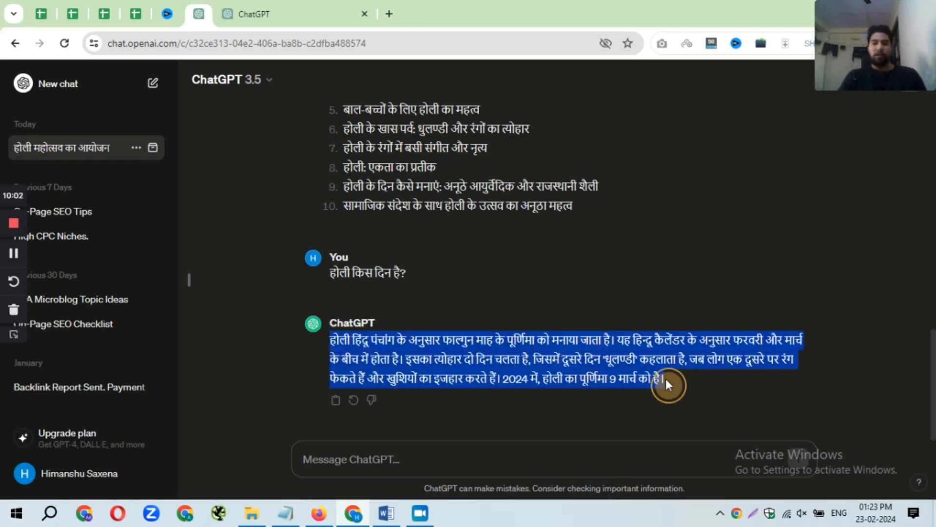
click(388, 512)
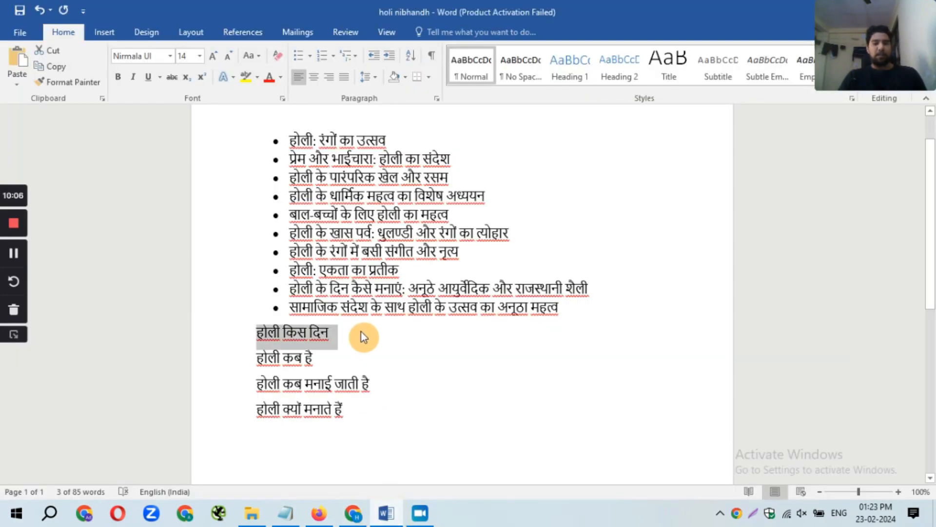
click(362, 332)
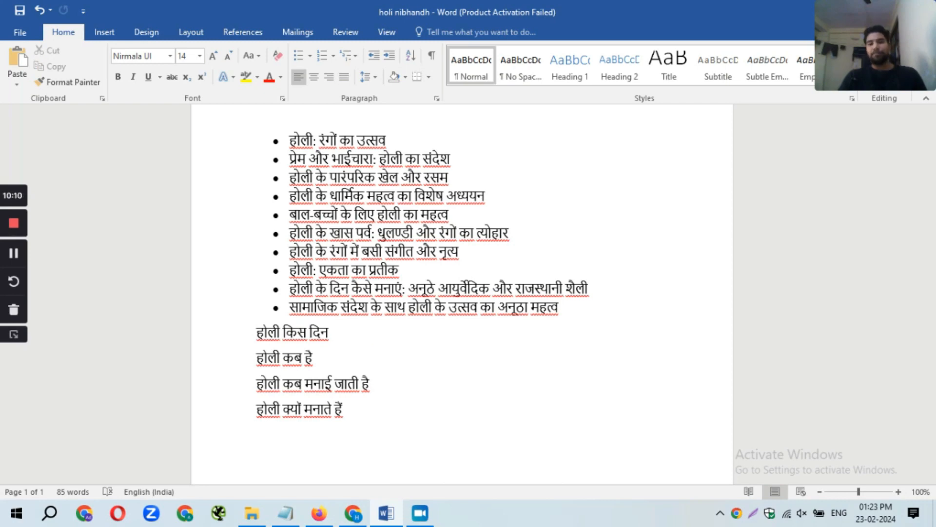
key(Return)
key(Return)
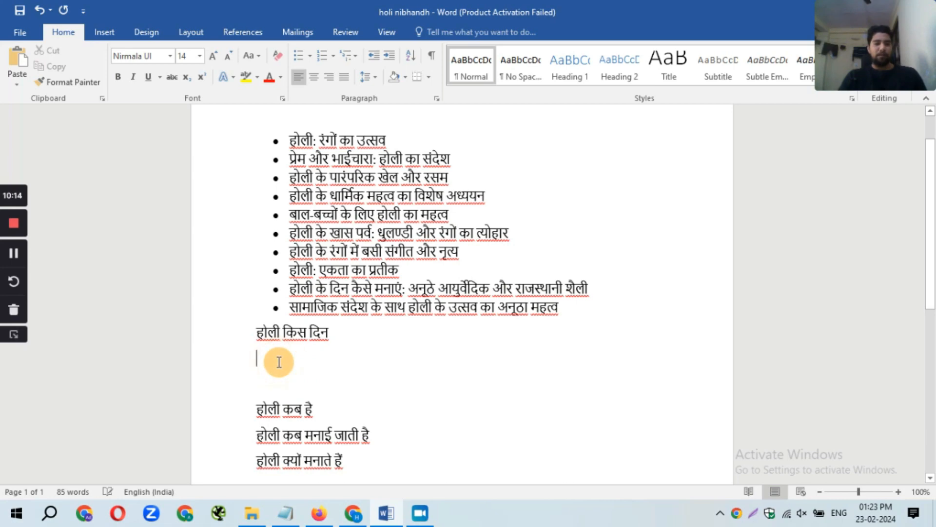
key(Return)
text(होली हिंदू पंचांग के अनुसार फाल्गुन माह के पूर्णिमा को मनाया जाता है। यह हिन्दू कैलेंडर के अनुसार फरवरी और मार्च के बीच में होता है। इसका त्योहार दो दिन चलता है, जिसमें दूसरे दिन 'धूलण्डी' कहलाता है, जब लोग एक दूसरे पर रंग फेंकते हैं और खुशियों का इजहार करते हैं। 2024 में, होली का पूर्णिमा 9 मार्च को है।)
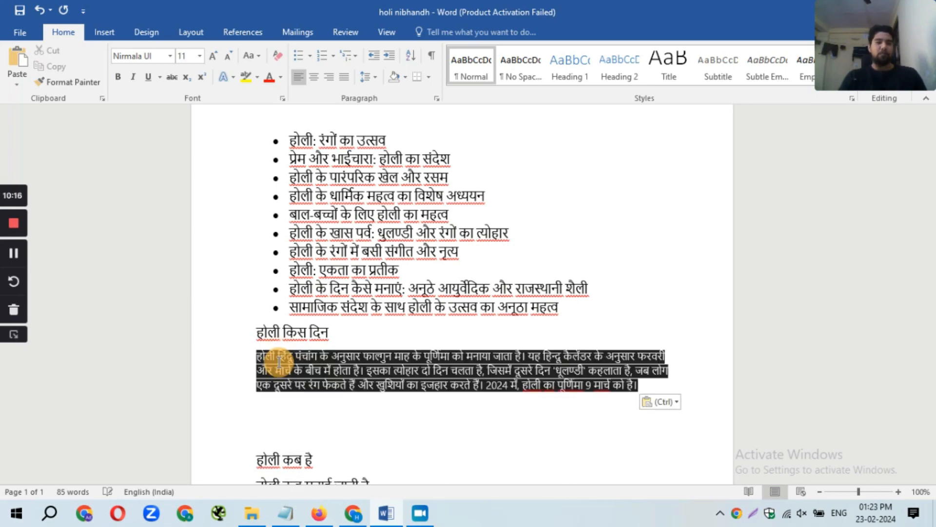
click(673, 403)
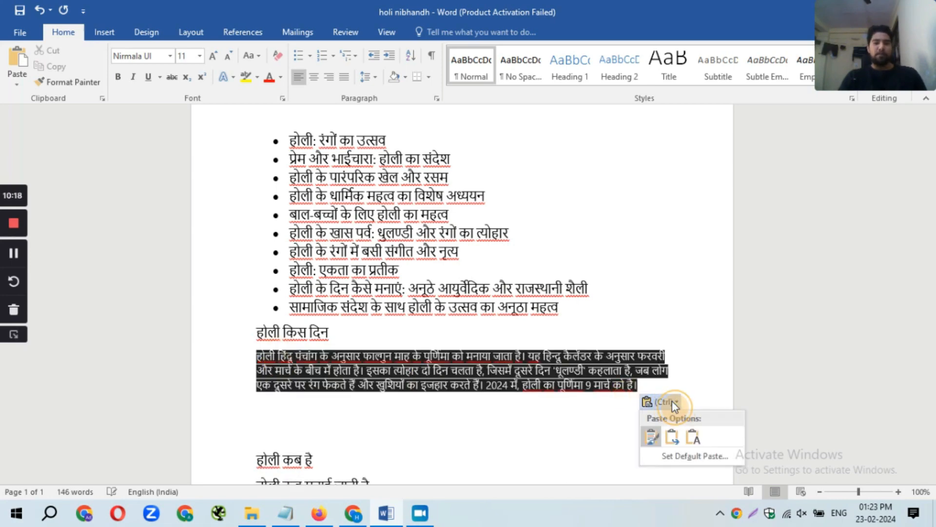
click(693, 435)
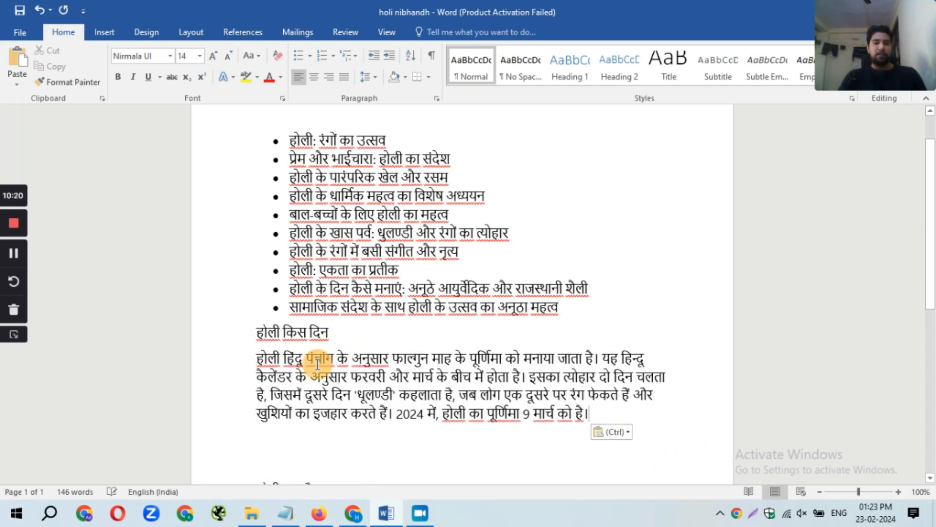
- Set the font size of the whole Word document to 12
key(ctrl+a)
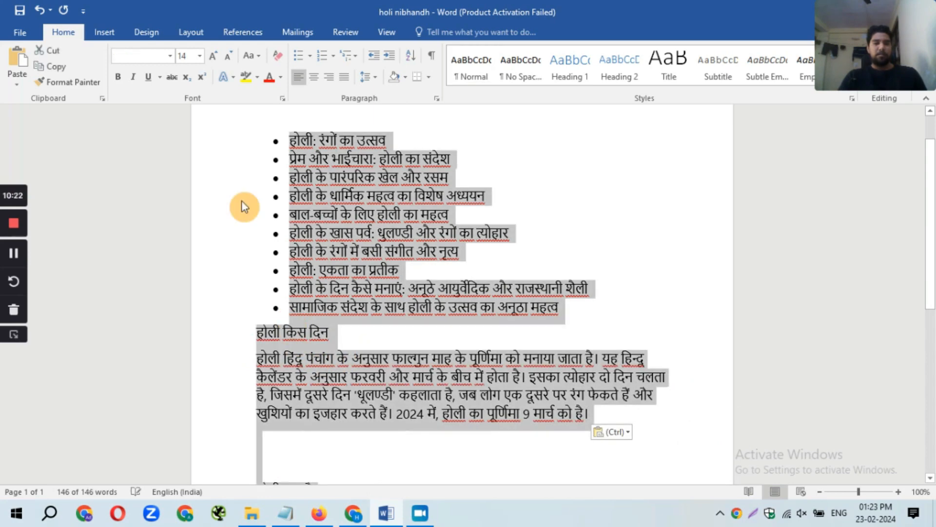
click(200, 56)
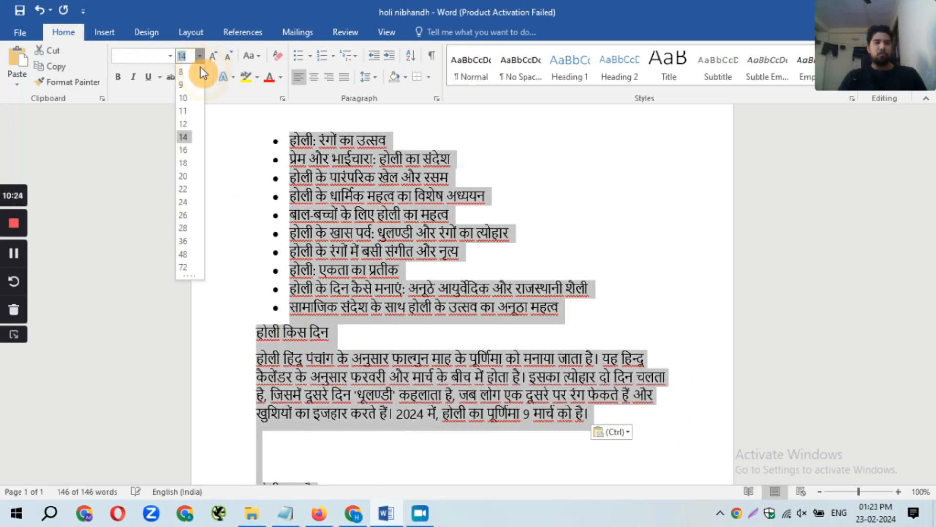
click(186, 126)
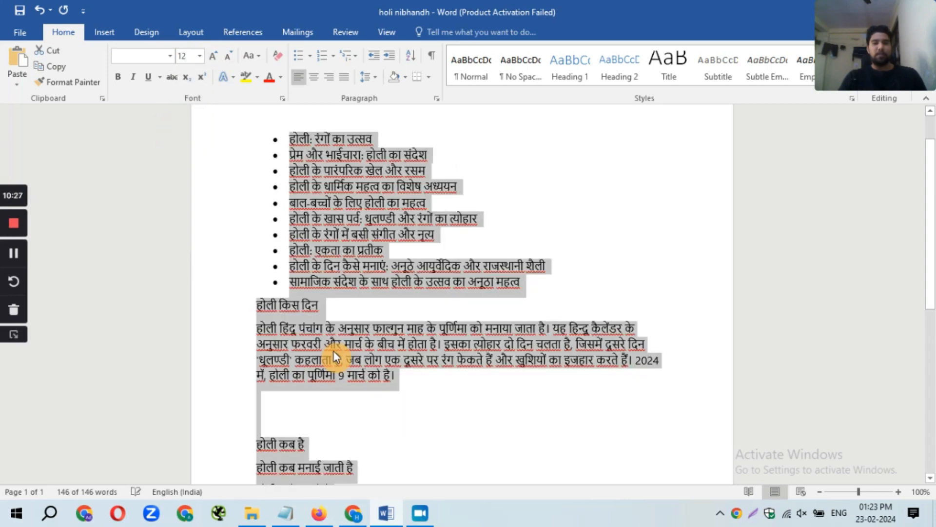
click(333, 350)
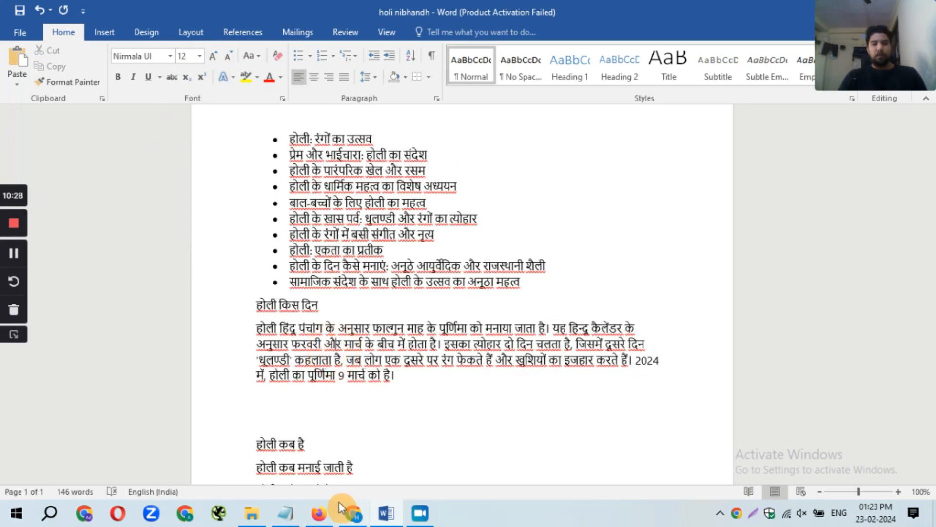
- Replace the line "होली किस दिन" above the answer paragraph in Word with the Google query "होली किस दिन है?"
click(320, 510)
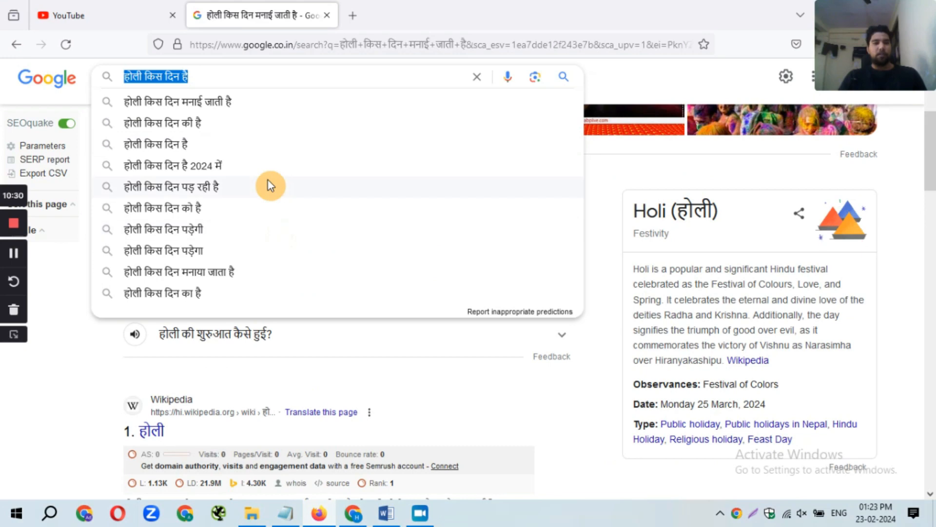
click(319, 512)
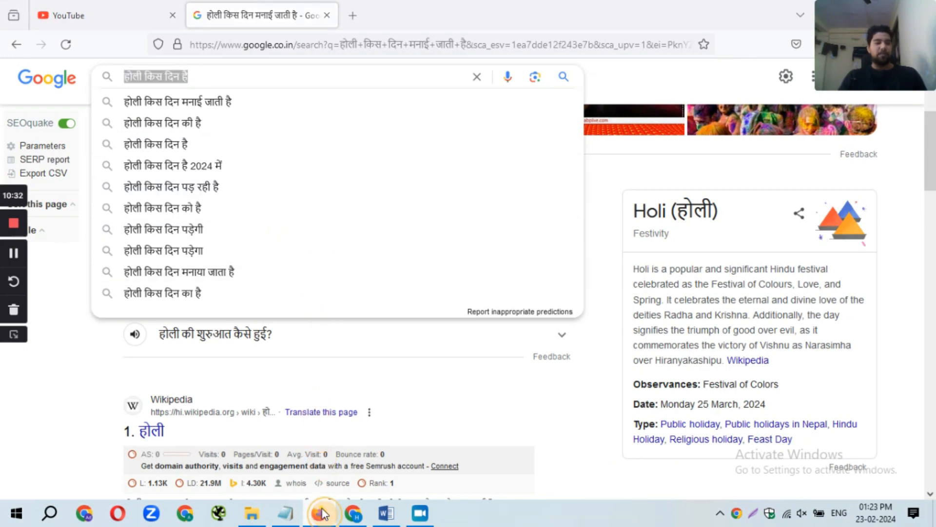
click(231, 307)
text(होली किस दिन है)
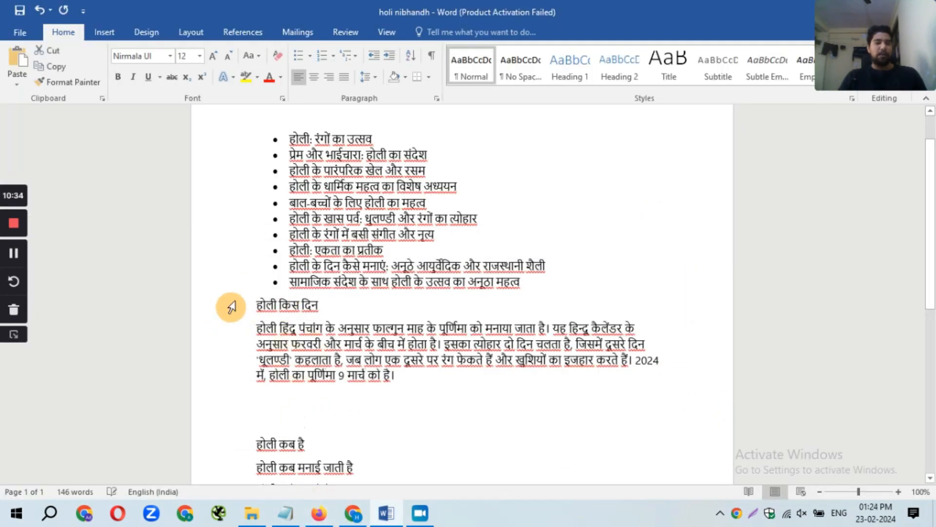
text(?)
key(Return)
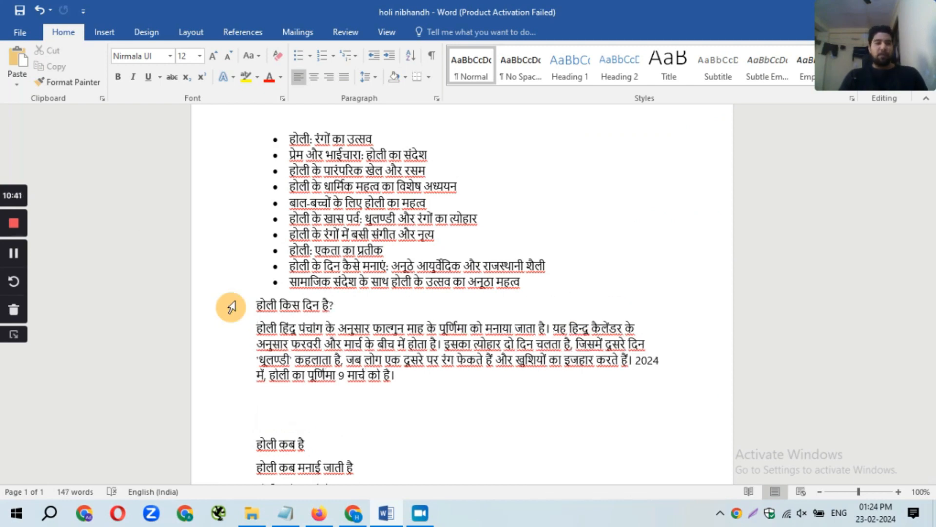
- Move the line "होली कब है" to the end of the "होली किस दिन है?" heading and add a question mark
key(Delete)
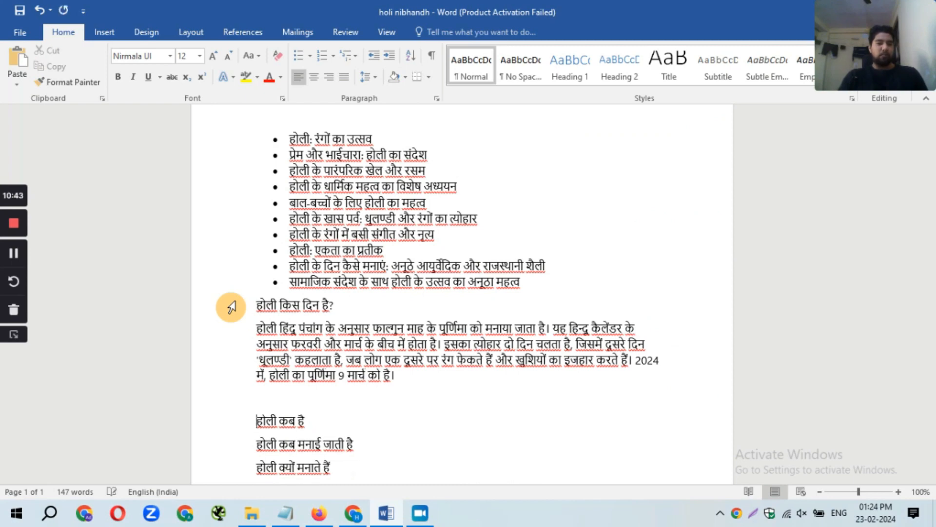
key(shift+End)
key(ctrl+c)
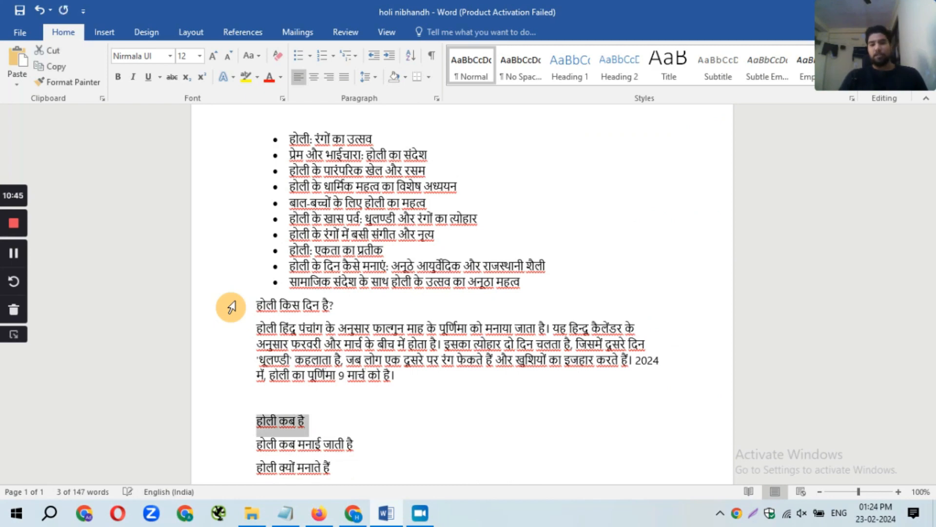
key(Delete)
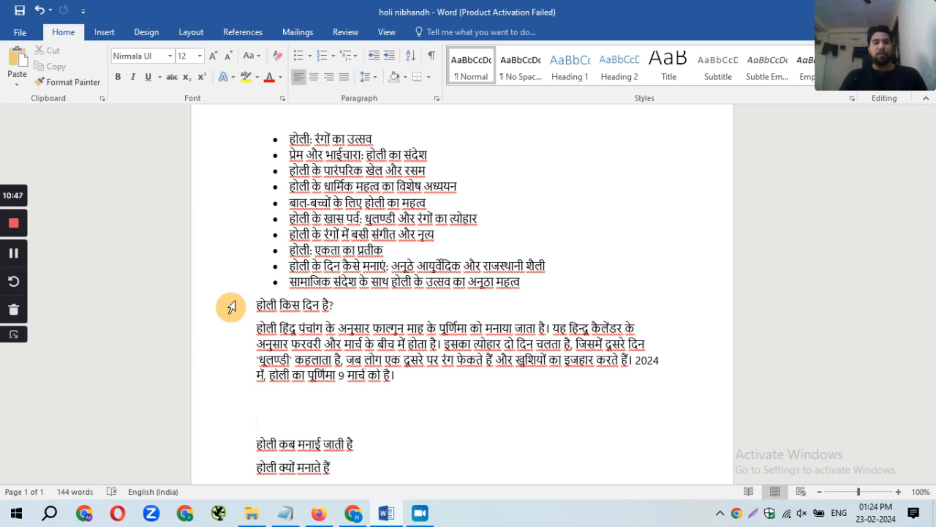
click(354, 305)
key(ctrl+v)
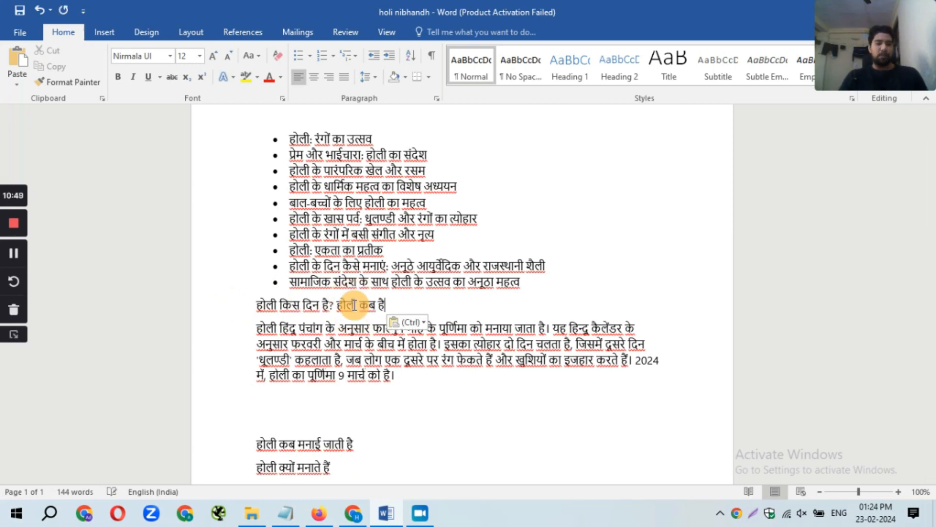
text(?)
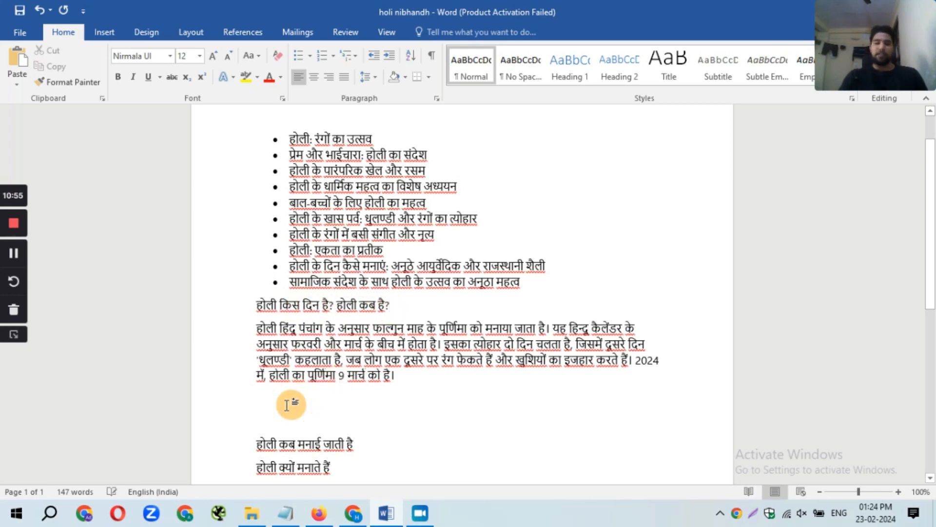
- Delete the blank lines between the answer paragraph and "होली कब मनाई जाती है" and save the document
key(Delete)
key(Delete)
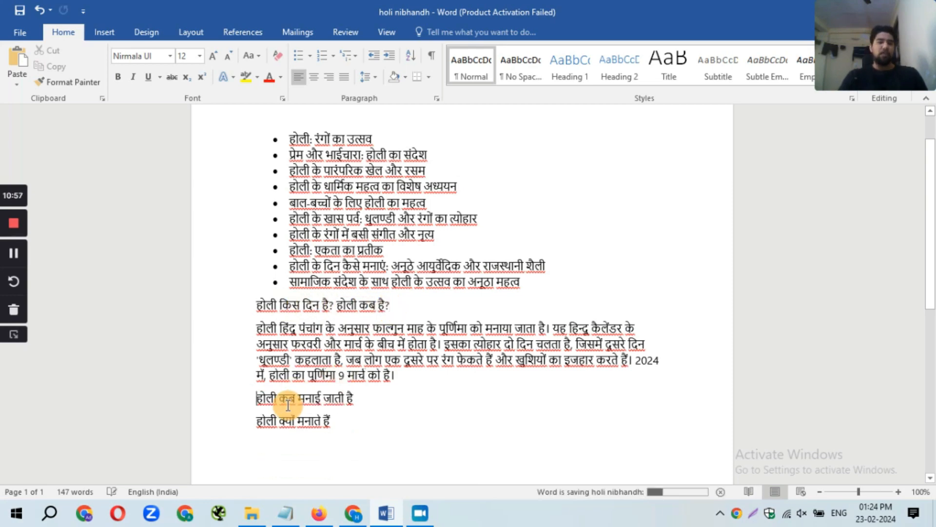
double_click(360, 375)
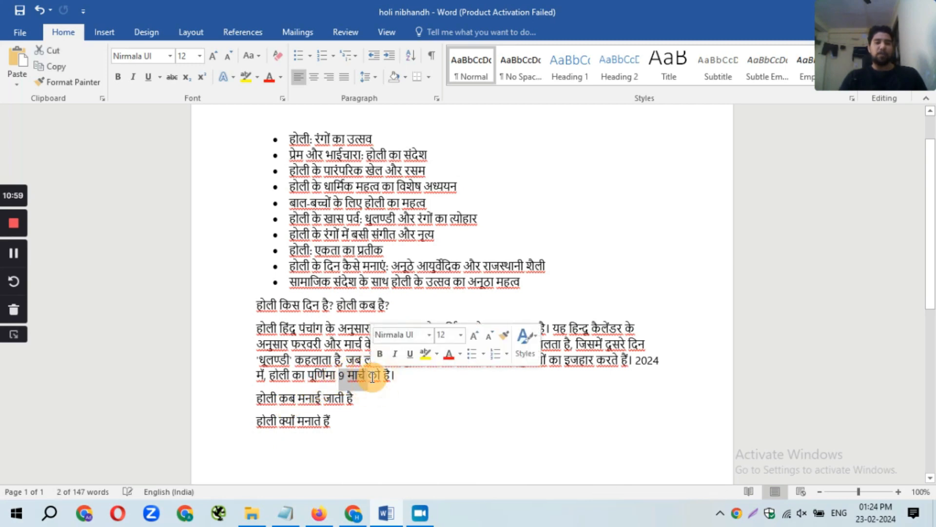
click(369, 375)
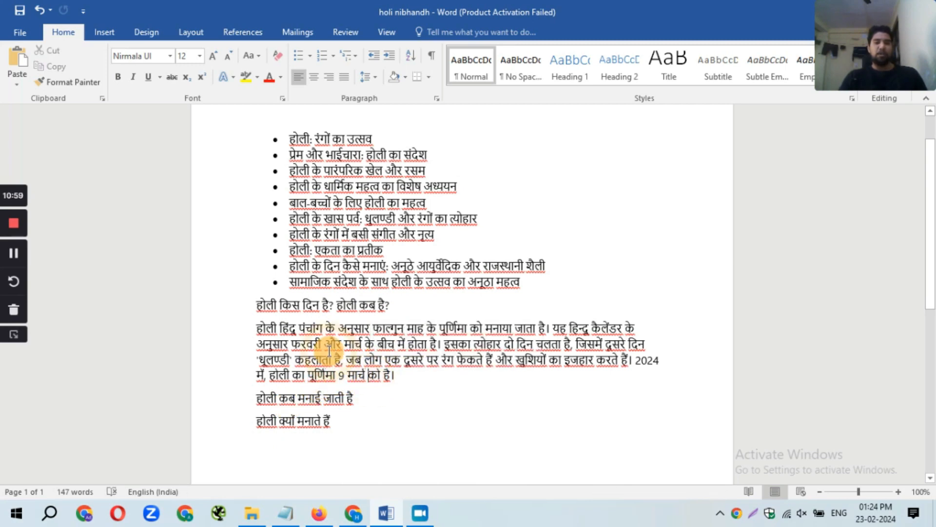
- Add a question mark to "होली कब मनाई जाती है", insert a blank line below it and save the document
click(356, 400)
key(Return)
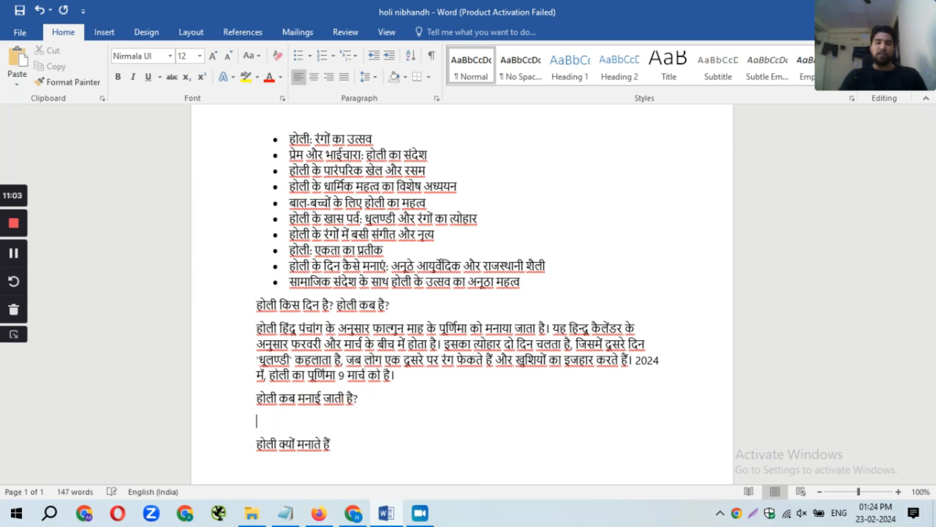
key(ctrl+s)
- Make the heading lines "होली किस दिन है? होली कब है?" and "होली कब मनाई जाती है?" bold
click(224, 313)
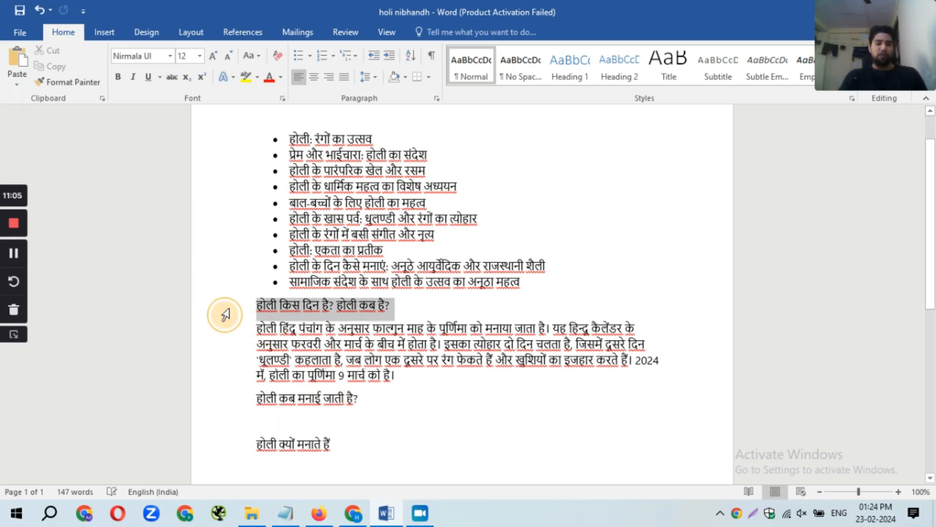
key(ctrl+b)
click(225, 401)
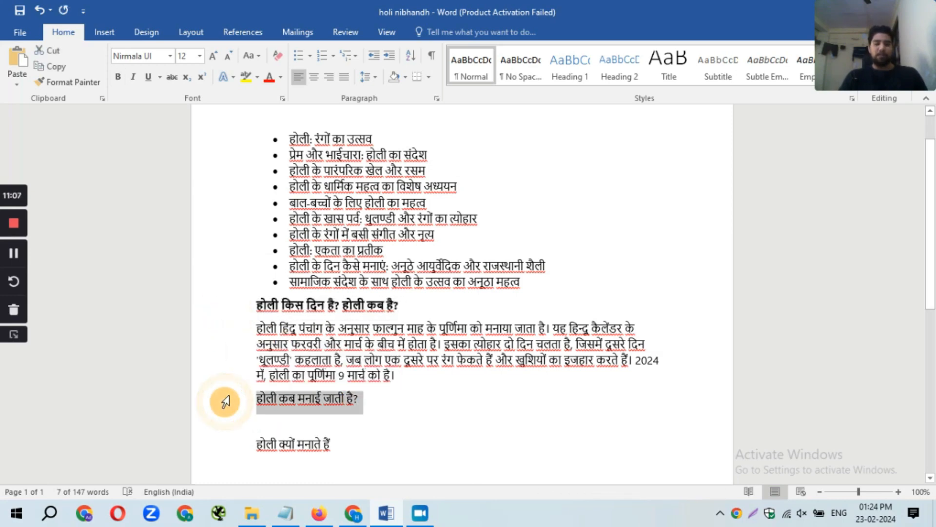
key(ctrl+b)
- Insert two more blank lines between "होली कब मनाई जाती है?" and "होली क्यों मनाते हैं"
drag(929, 288, 930, 368)
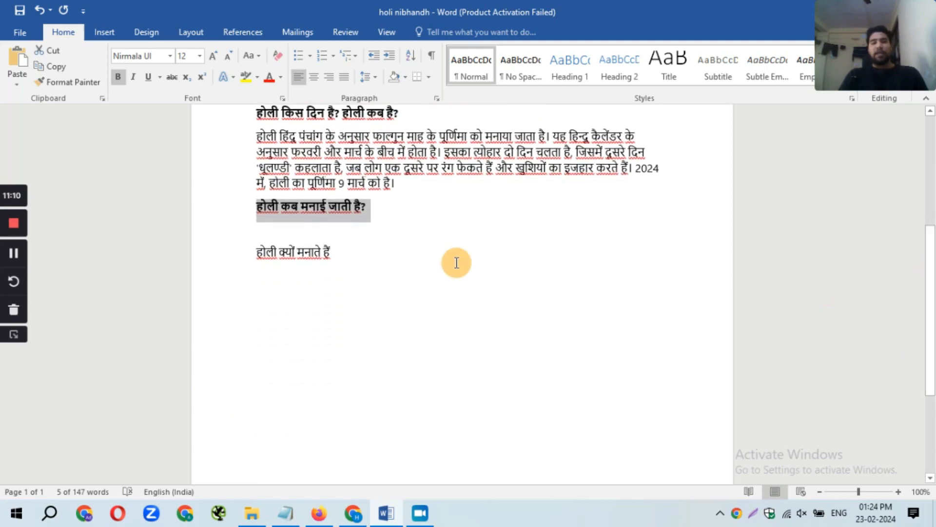
click(282, 237)
key(Return)
key(Return)
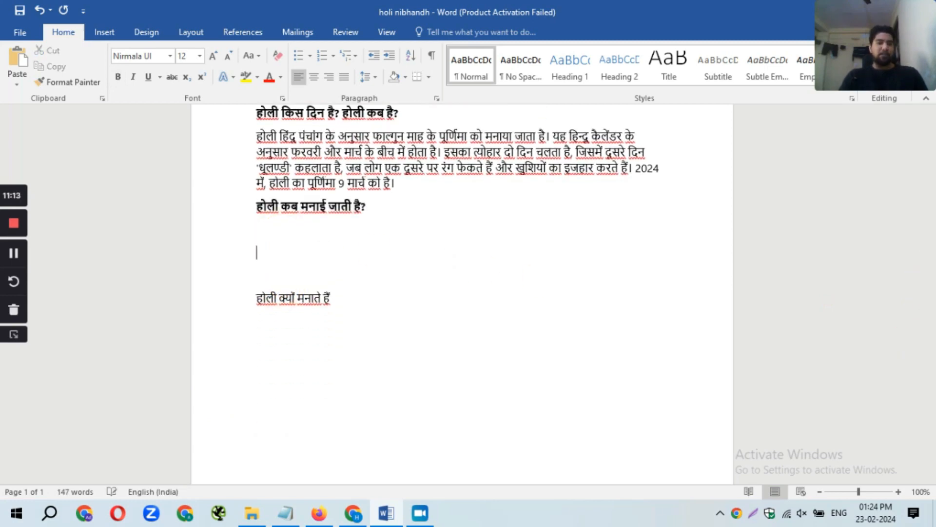
- Copy the heading "होली कब मनाई जाती है?" from the Word document and send it to ChatGPT as a question
shift+click(282, 236)
key(ctrl+c)
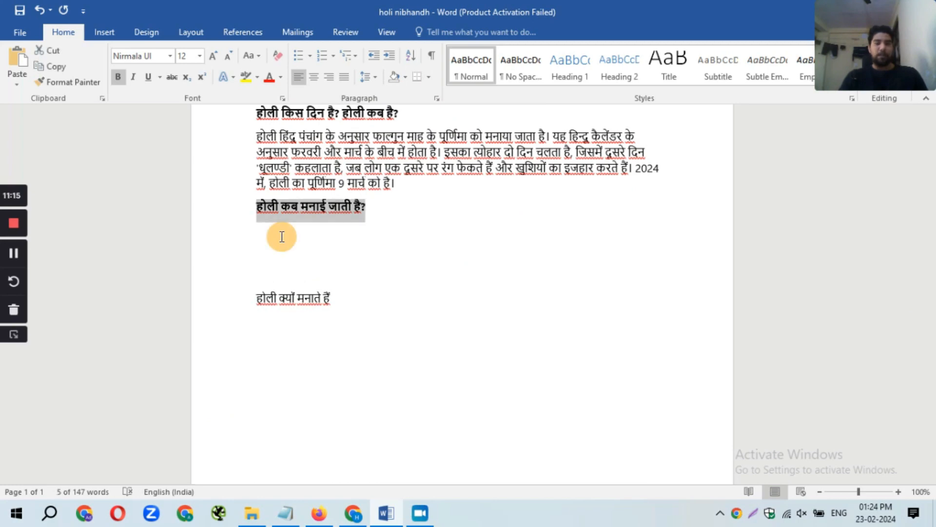
click(354, 513)
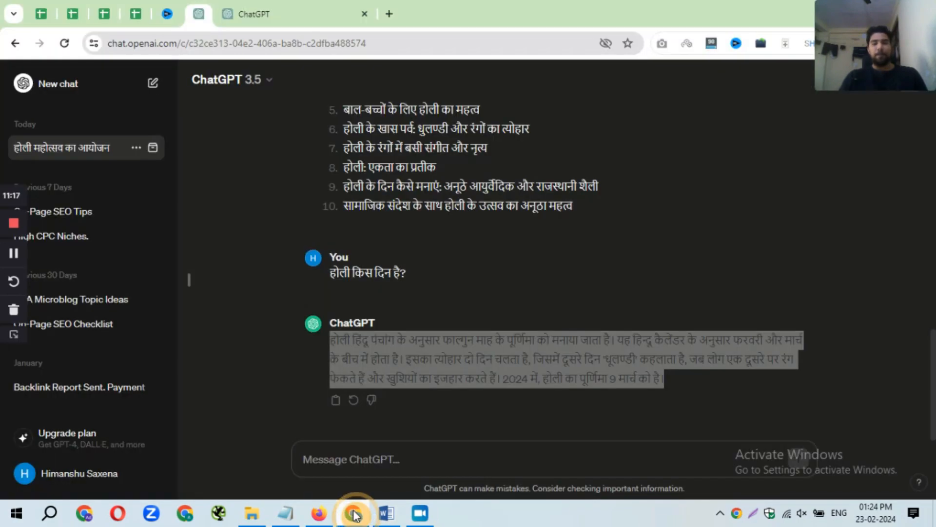
click(360, 458)
key(ctrl+v)
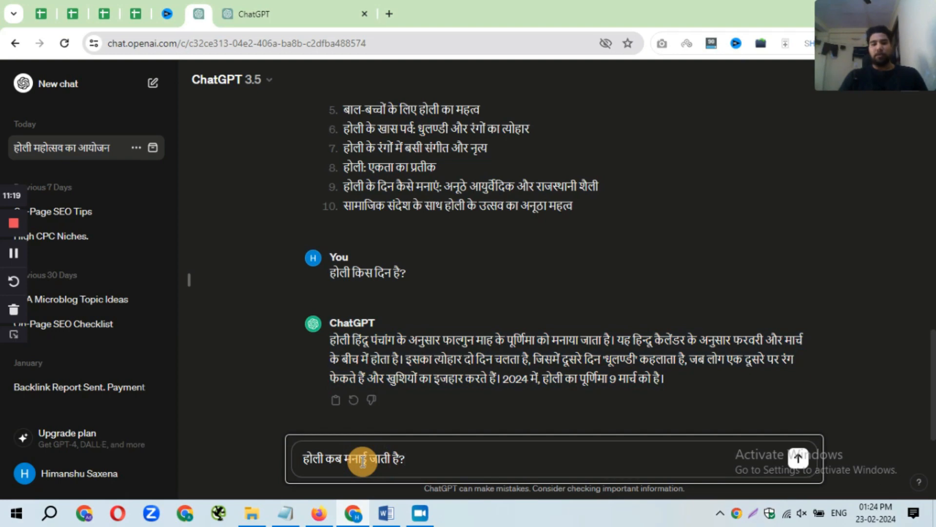
key(Return)
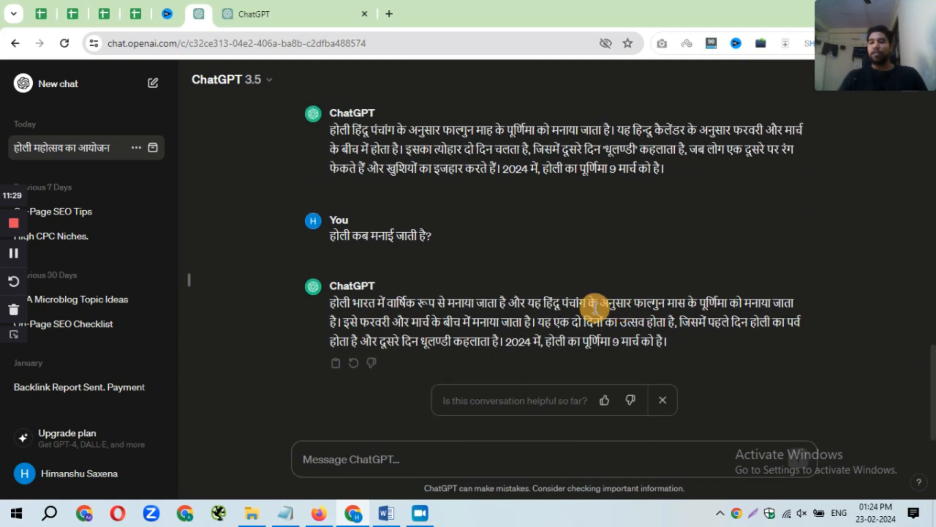
drag(544, 304, 594, 304)
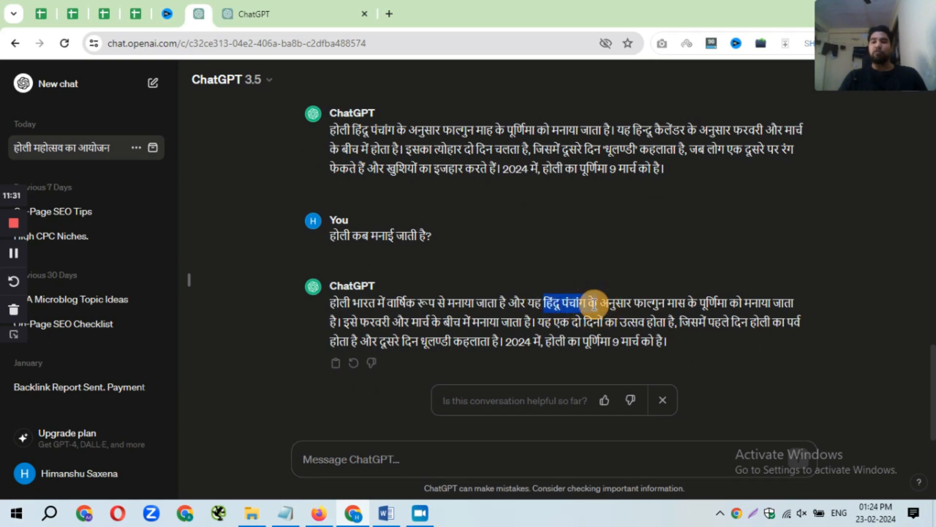
click(491, 304)
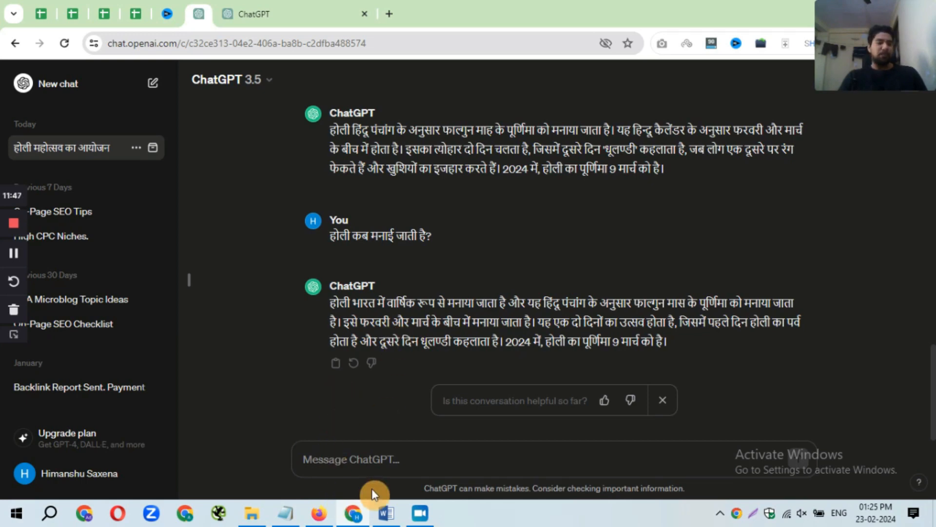
click(344, 519)
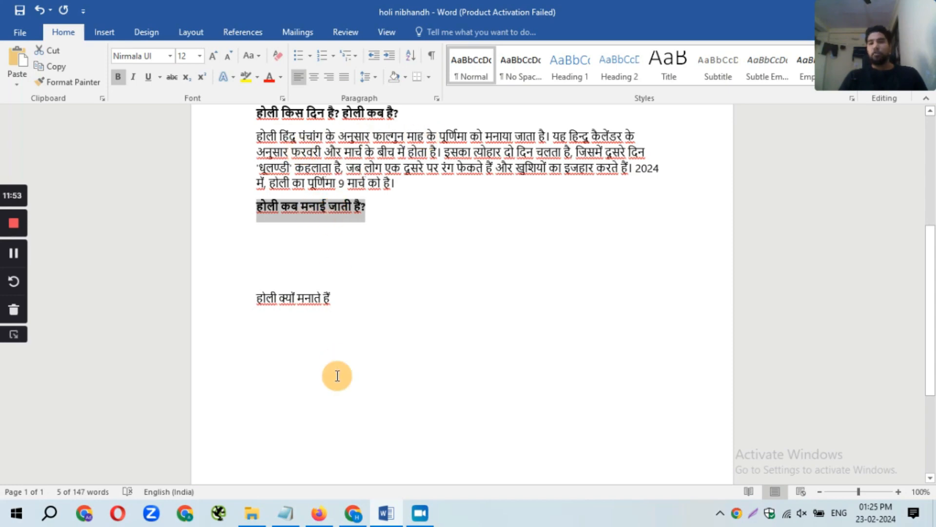
click(355, 514)
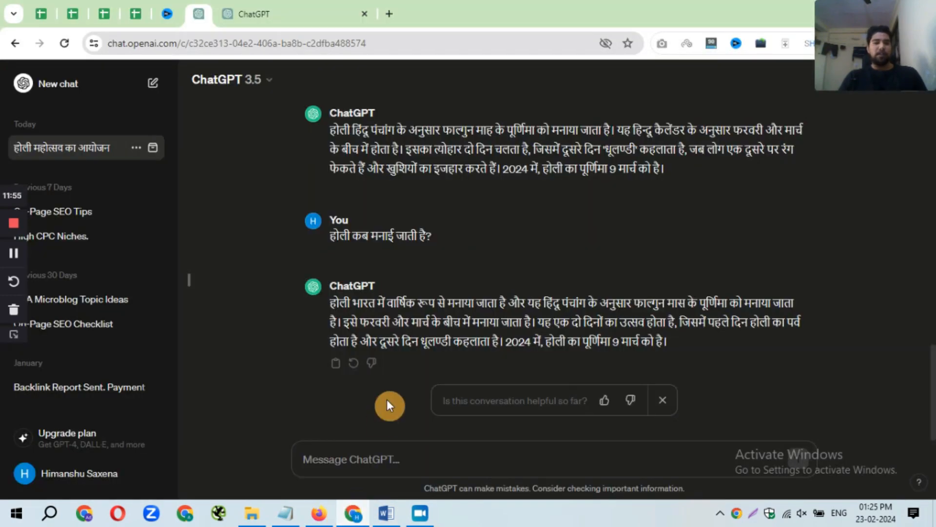
- Ask ChatGPT "provide a diffrent information about होली कब मनाई जाती है?", reusing the previous question's text
drag(328, 240, 434, 242)
key(ctrl+c)
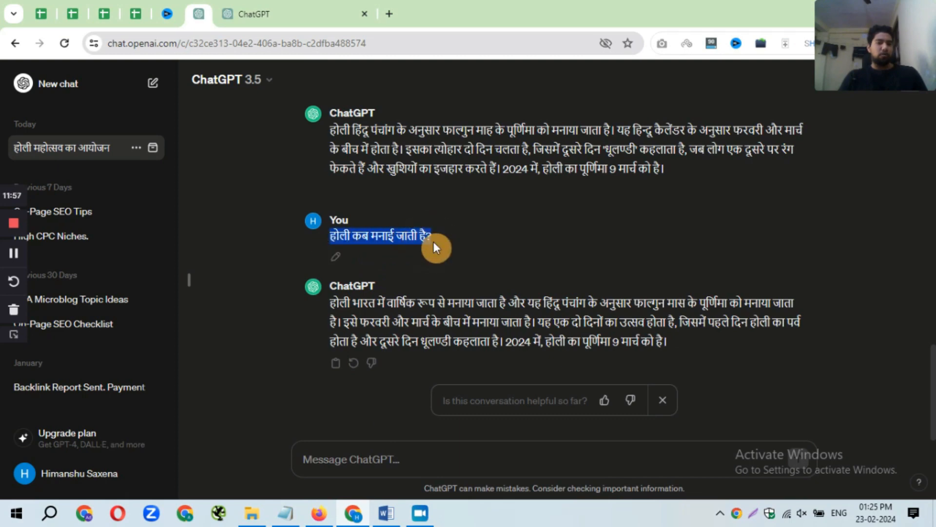
click(397, 462)
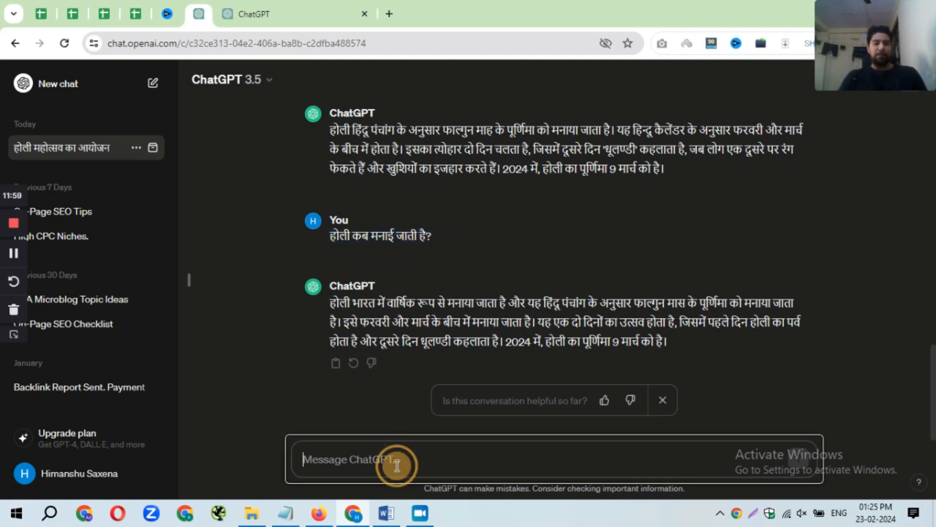
key(ctrl+v)
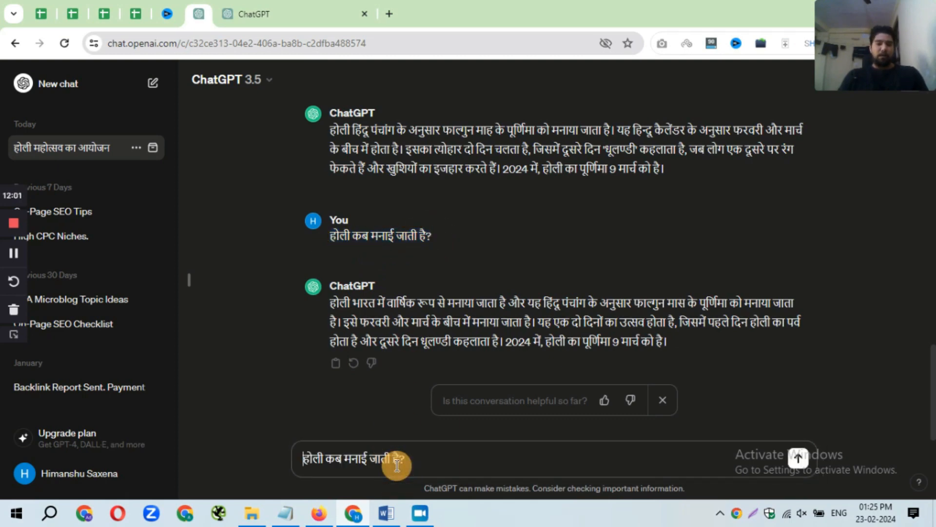
key(Home)
text(pro)
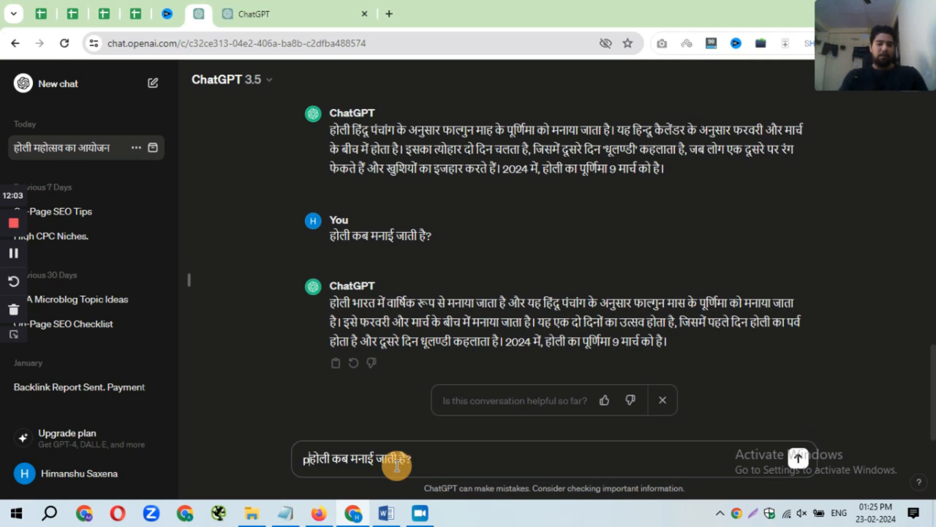
text(vide )
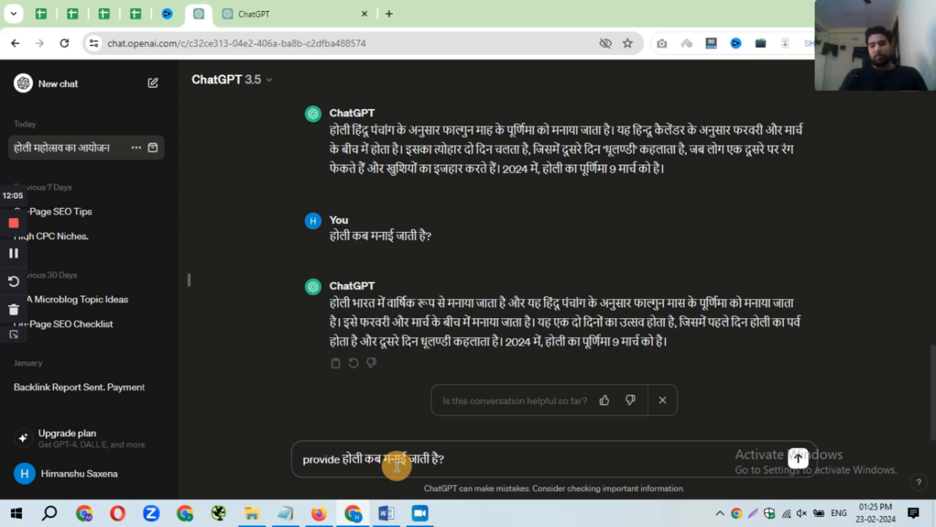
text(a )
text(diffrent)
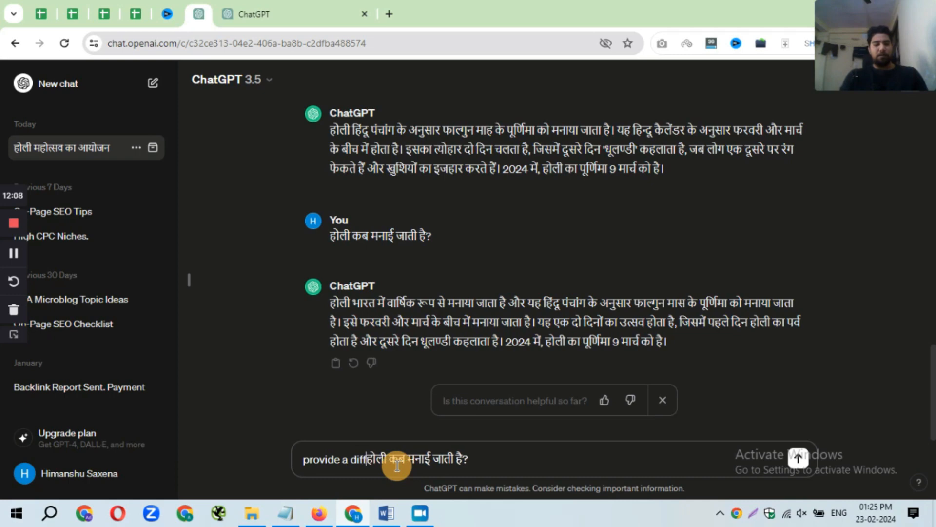
text( informat)
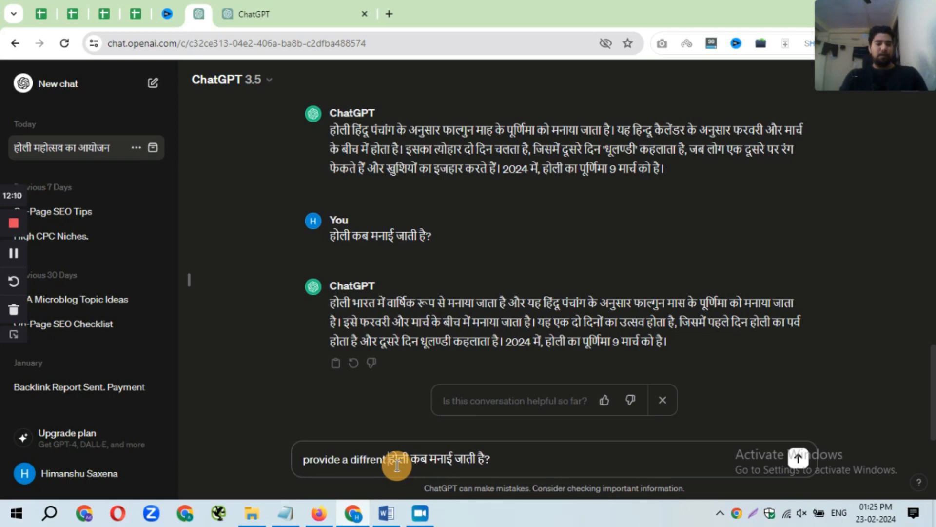
text(ion about)
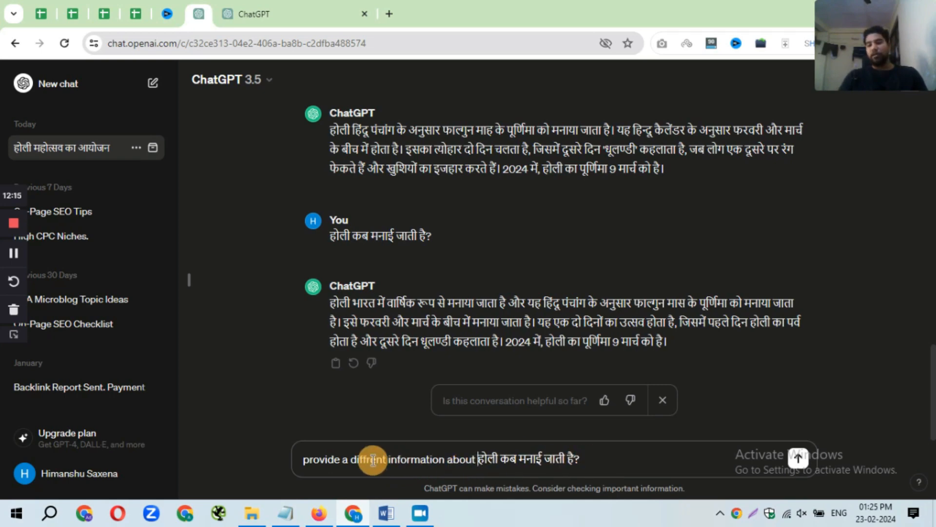
key(Return)
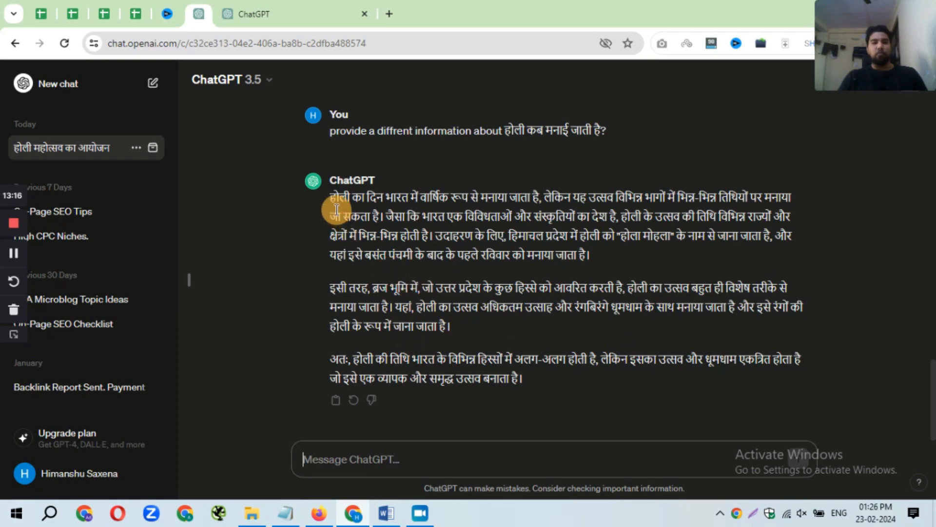
- Copy ChatGPT's full new answer into the Word document below "होली कब मनाई जाती है?", keeping text only
drag(328, 197, 339, 197)
drag(384, 270, 523, 382)
key(ctrl+c)
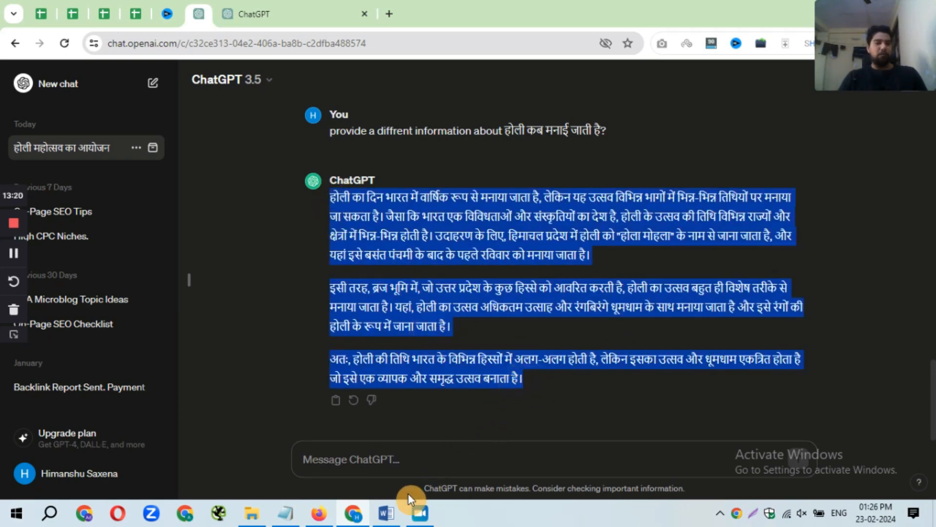
click(393, 511)
click(307, 286)
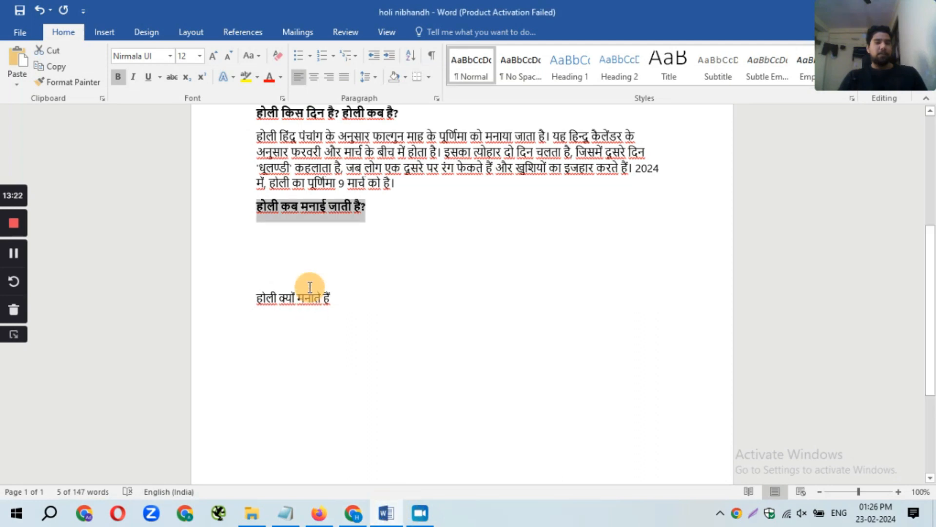
click(281, 247)
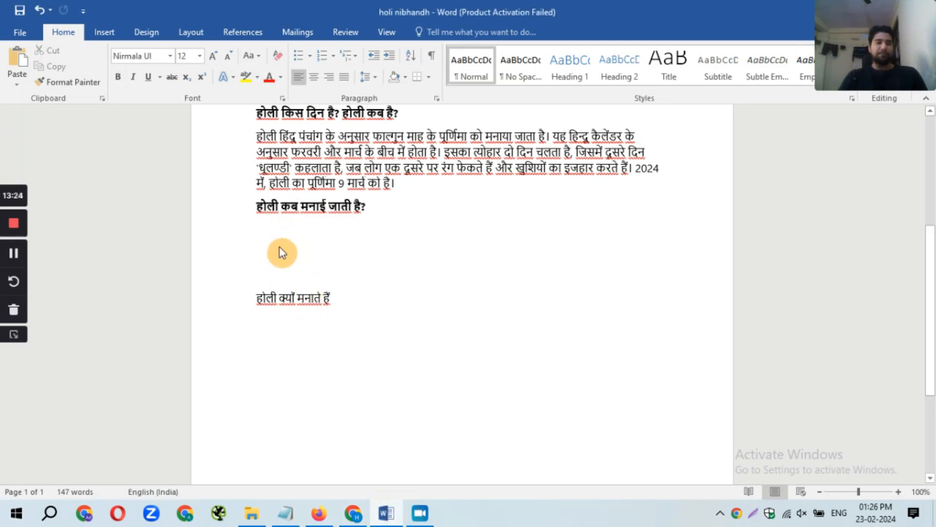
key(ctrl+v)
click(589, 405)
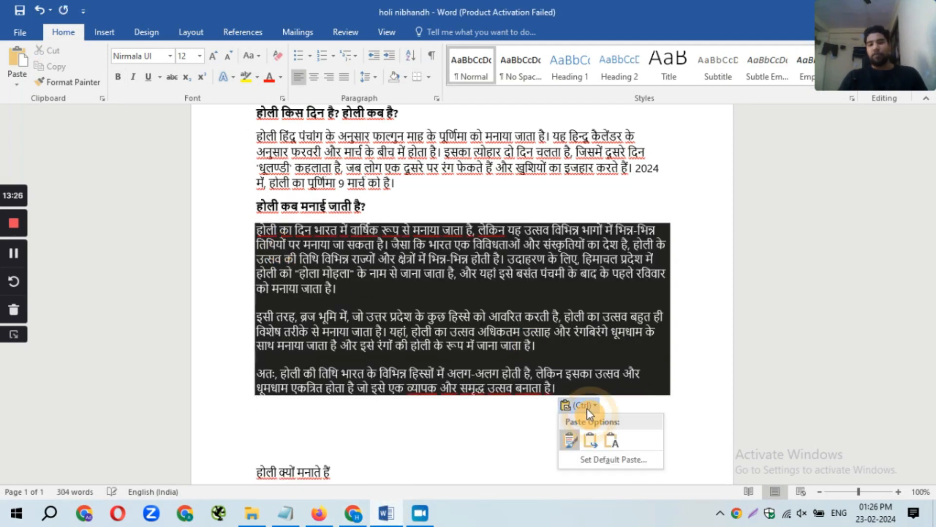
click(616, 440)
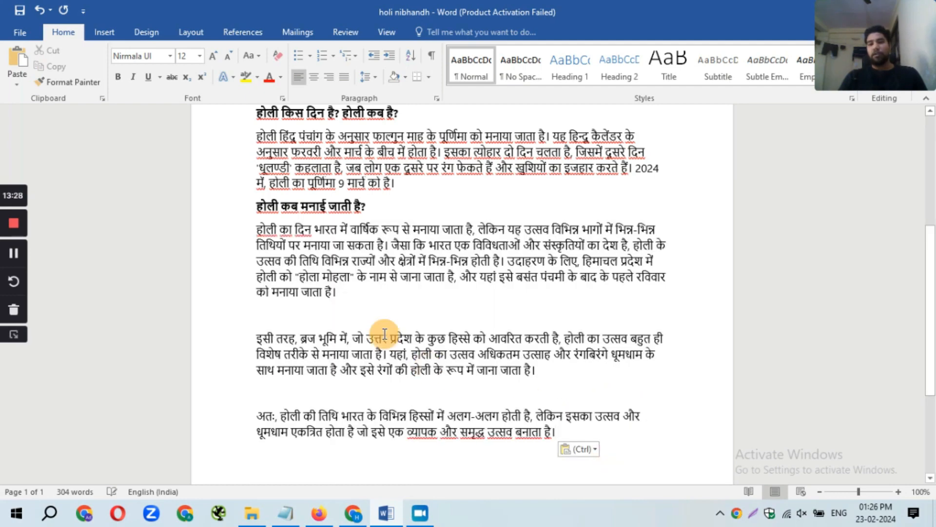
- Delete the blank lines between the pasted paragraphs and above "होली क्यों मनाते हैं", and save the document
click(344, 307)
key(Delete)
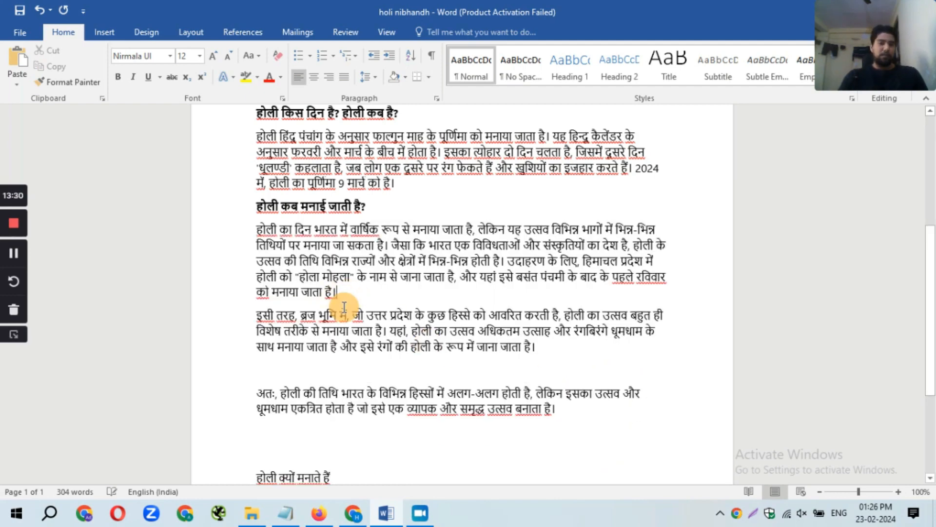
click(545, 347)
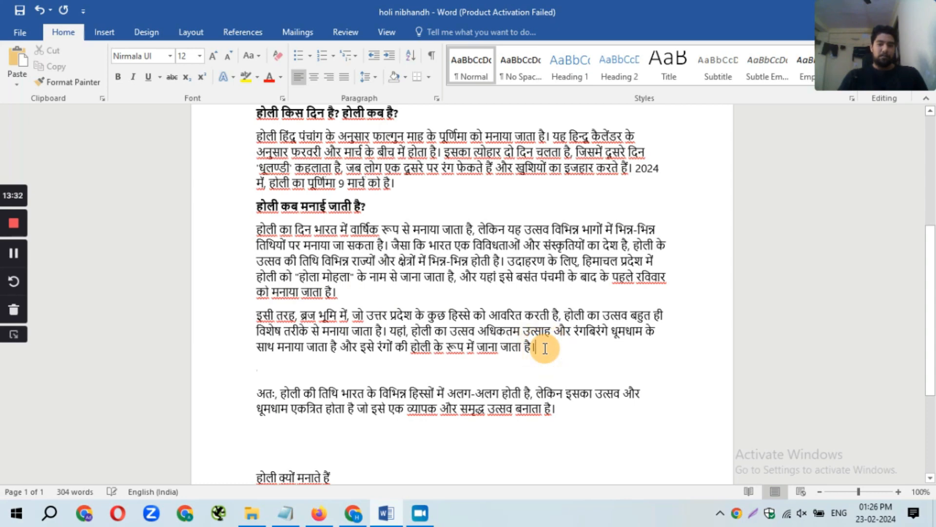
key(Delete)
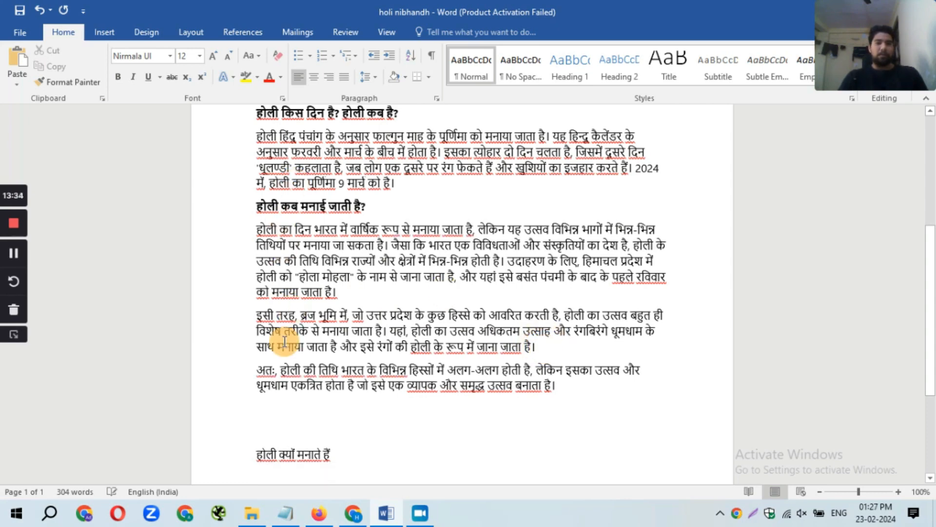
click(279, 409)
key(ctrl+s)
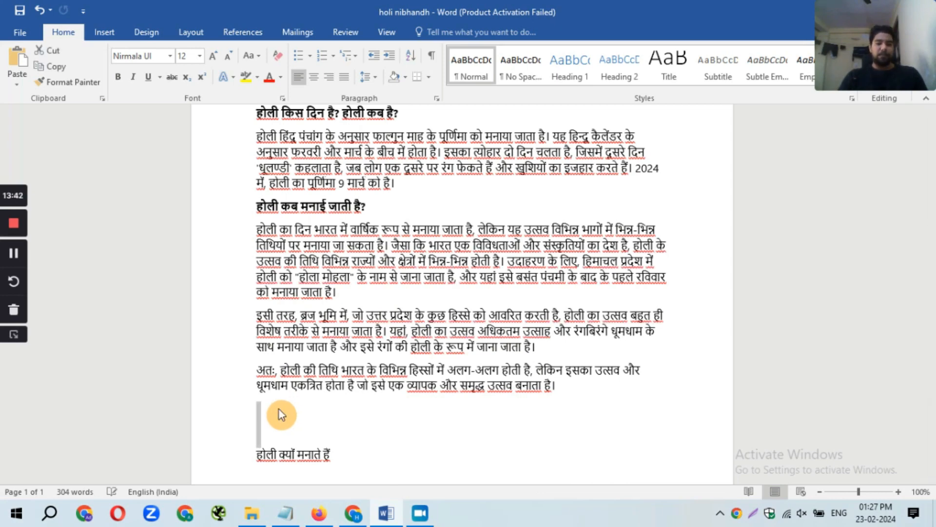
key(ctrl+z)
- Copy the line "होली क्यों मनाते हैं" from the Word document and ask ChatGPT "होली क्यों मनाते हैं?"
triple_click(279, 408)
key(ctrl+c)
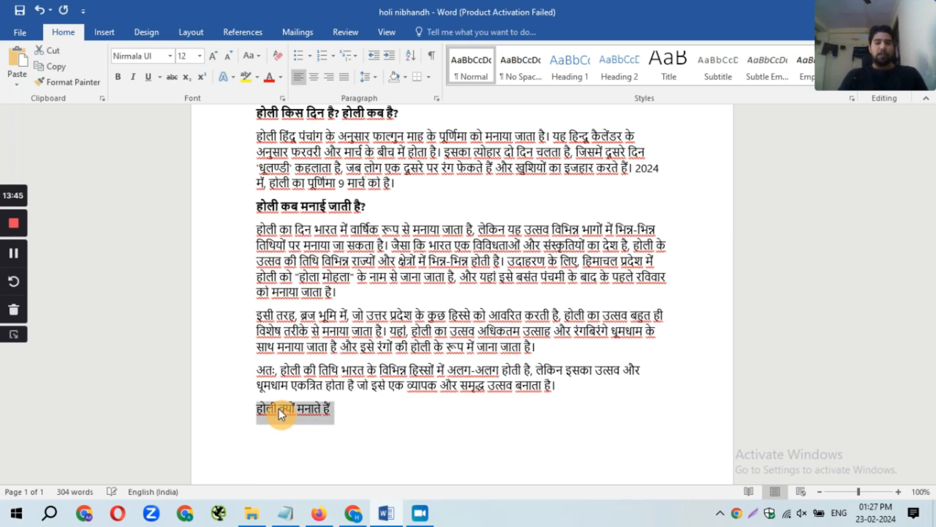
click(354, 513)
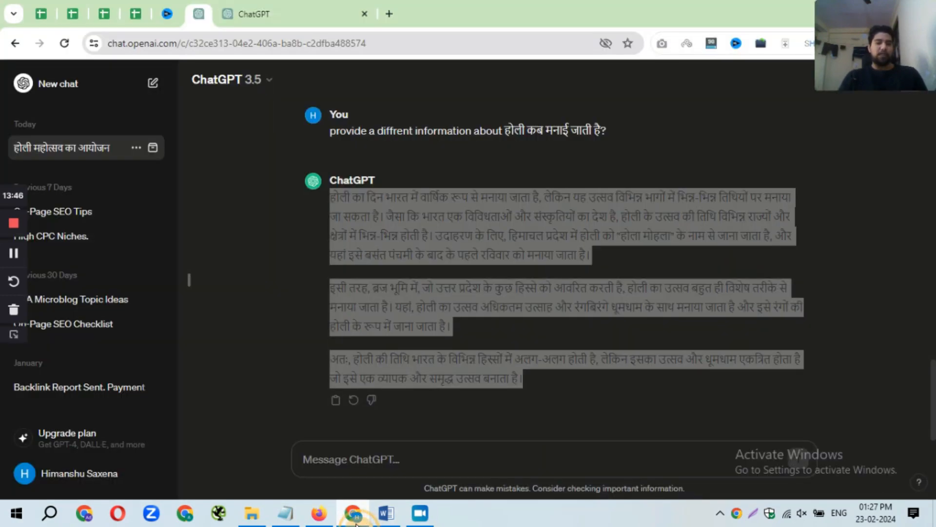
click(378, 460)
key(ctrl+v)
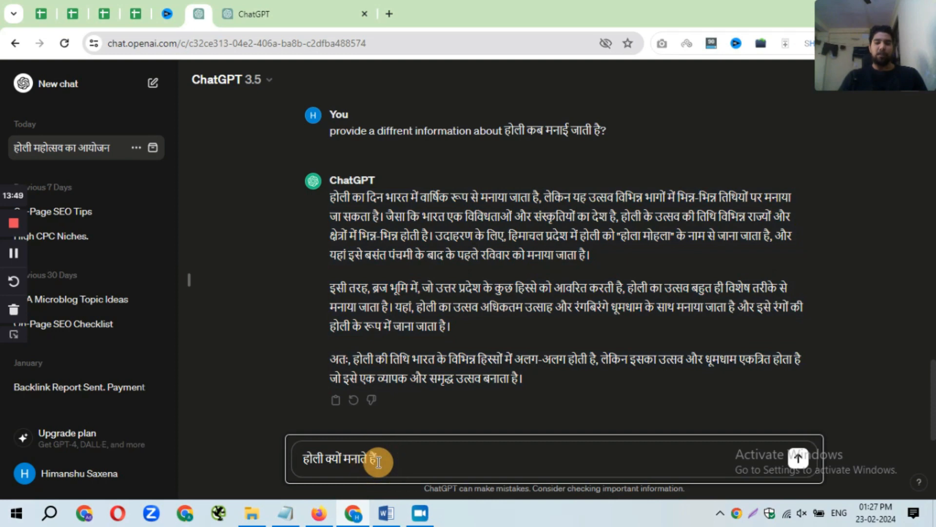
key(Return)
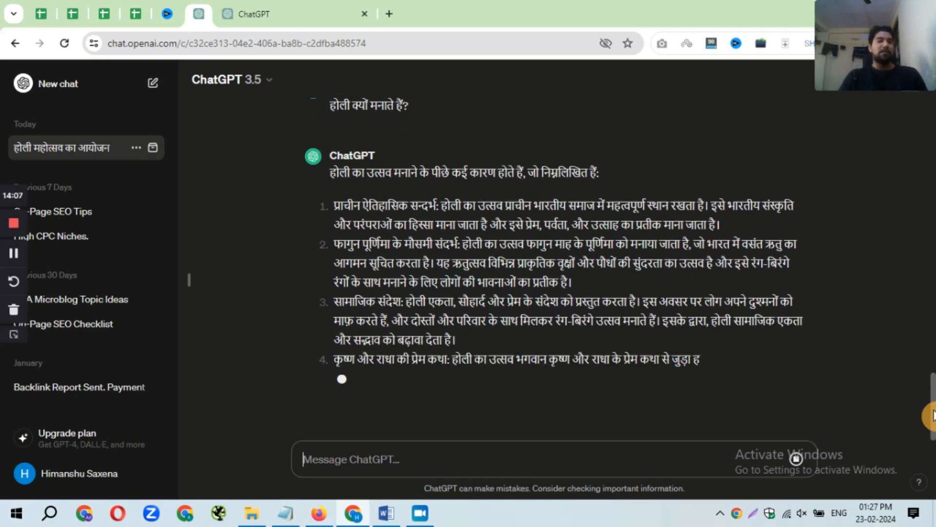
- Review the conversation's opening prompt for a 500-word Hindi essay and ChatGPT's latest answer on why Holi is celebrated
drag(932, 415, 931, 110)
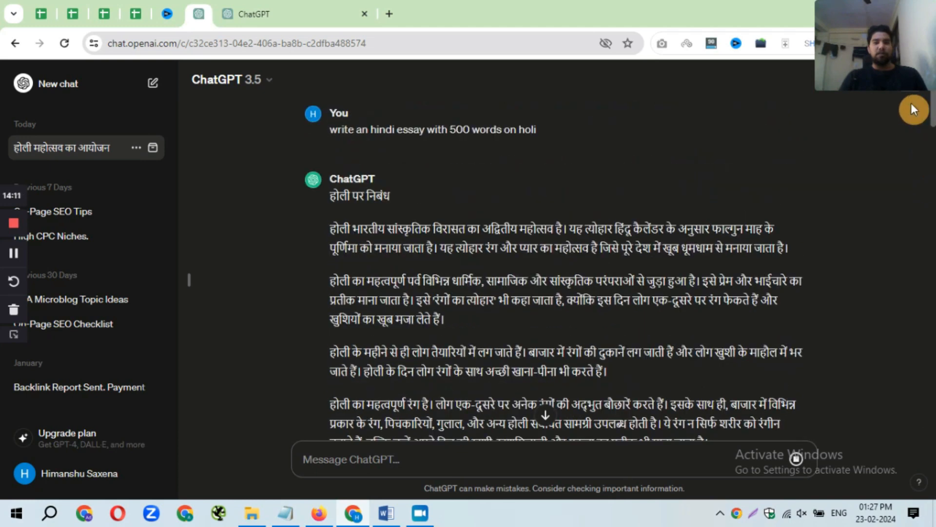
drag(363, 125, 527, 131)
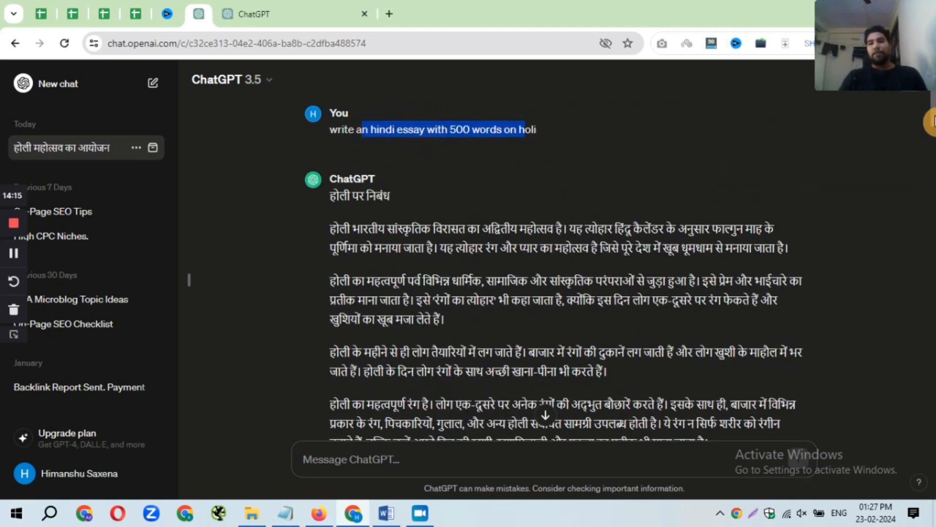
drag(930, 119, 931, 434)
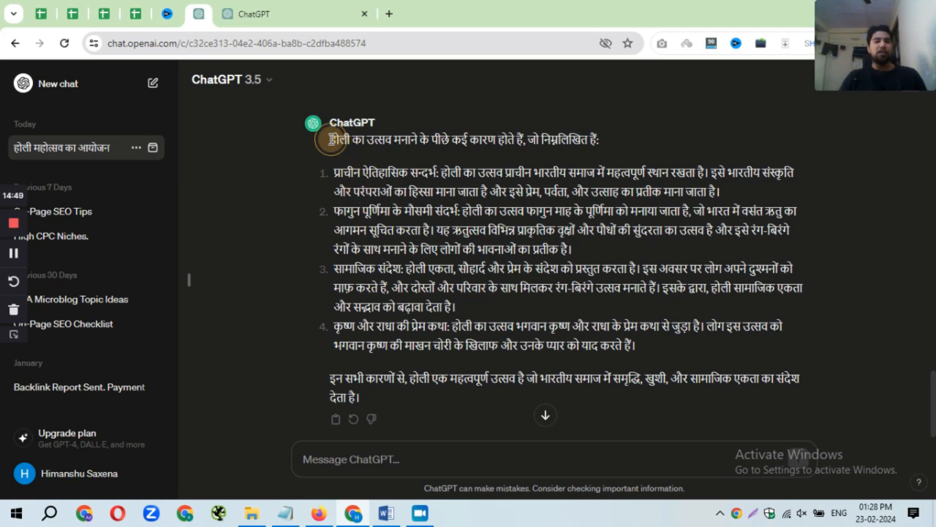
drag(331, 140, 409, 327)
drag(368, 398, 368, 398)
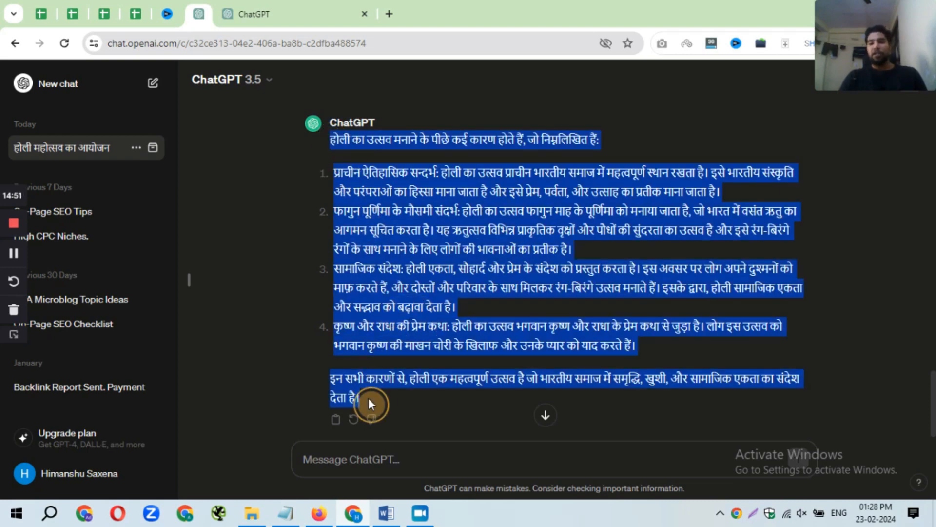
click(379, 348)
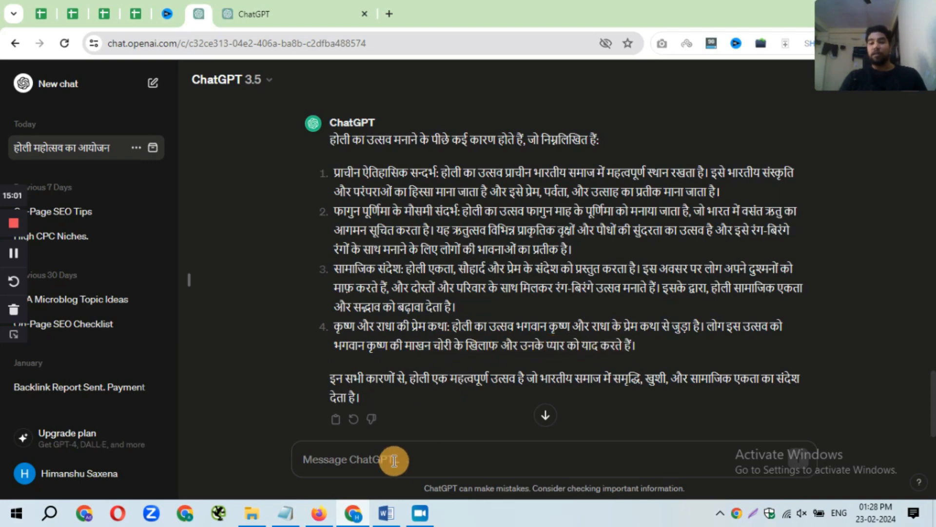
- Switch to the Word document, add a question mark to "होली क्यों मनाते हैं", and paste ChatGPT's answer below it, keeping text only
click(387, 513)
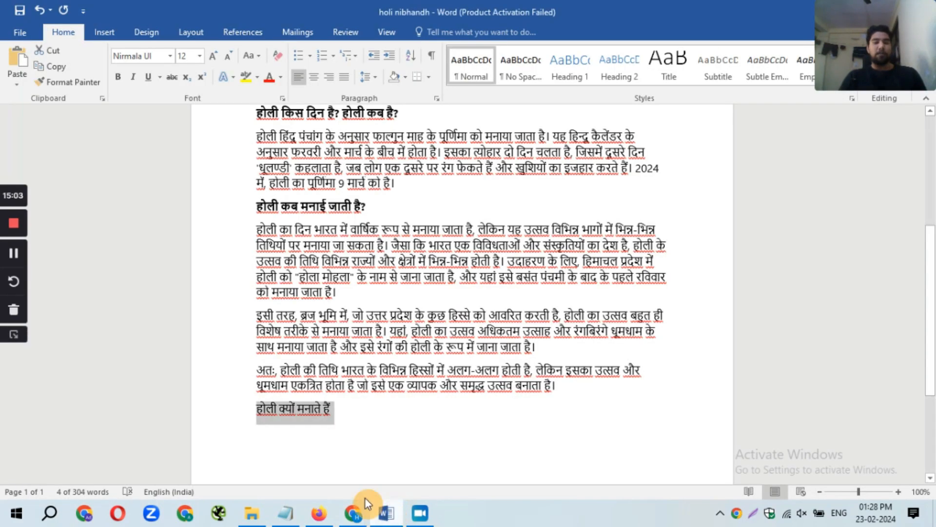
triple_click(343, 411)
click(343, 411)
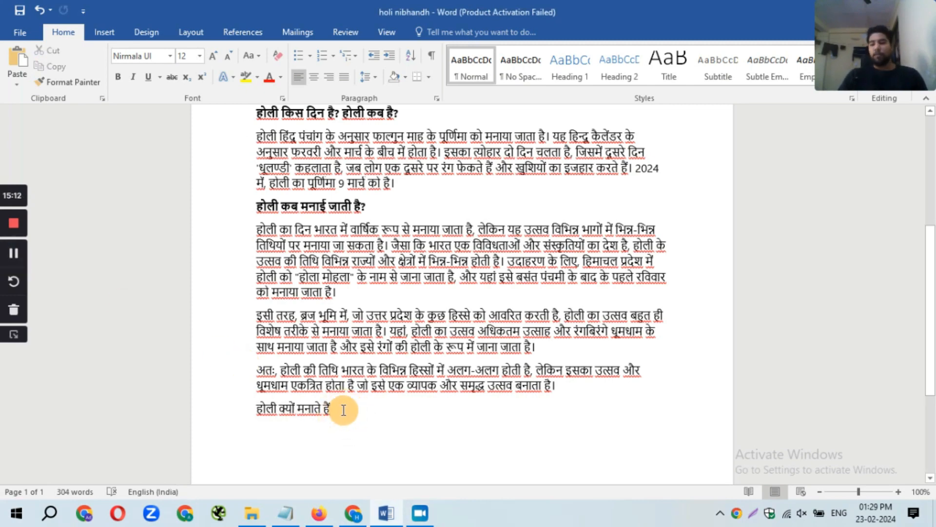
text(?)
key(Return)
click(344, 410)
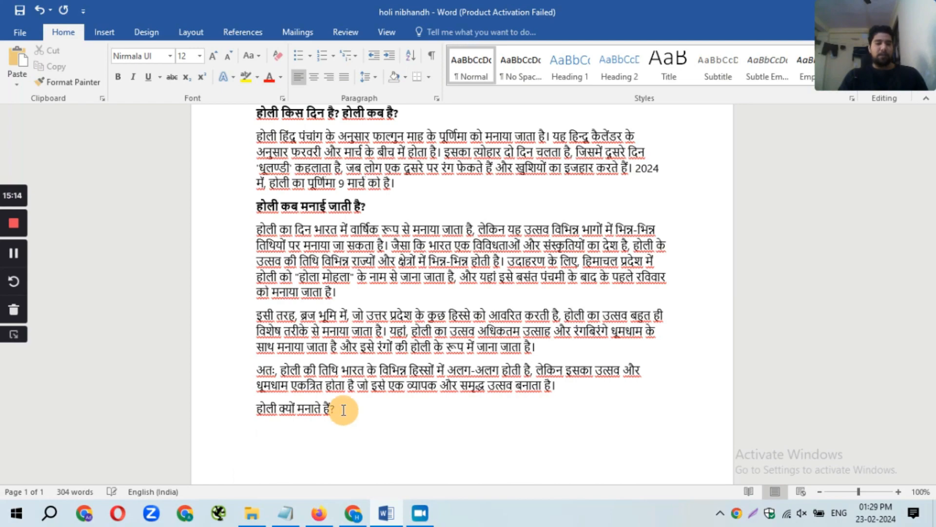
key(ctrl+v)
click(435, 461)
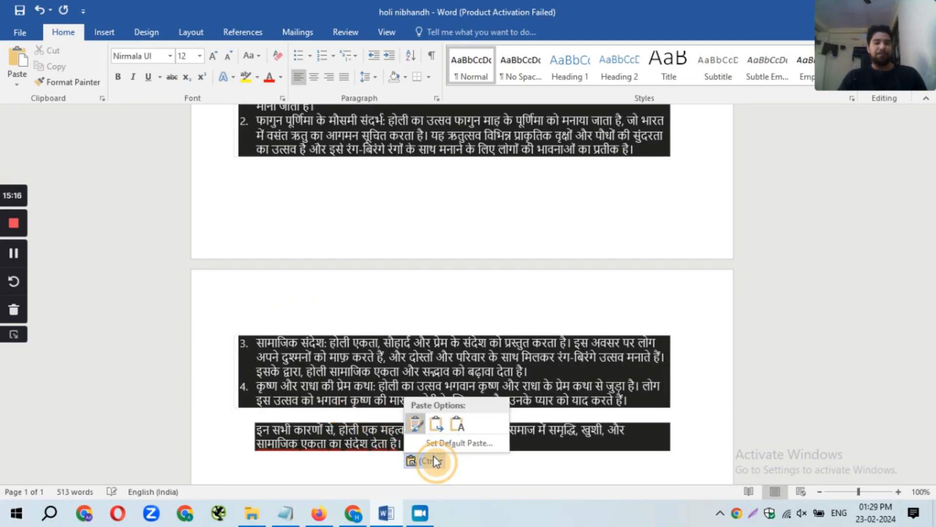
click(454, 424)
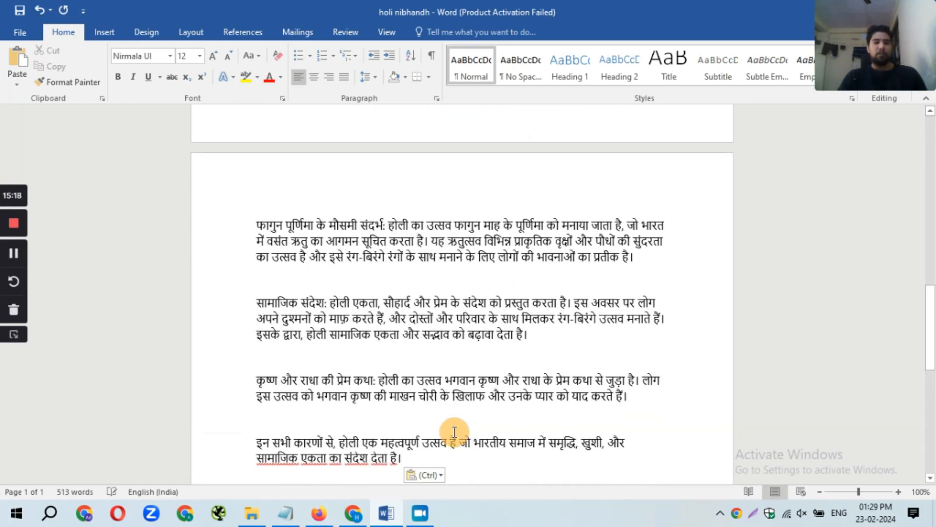
- Delete the blank lines between the numbered reasons and above the closing paragraph of the pasted answer
click(425, 425)
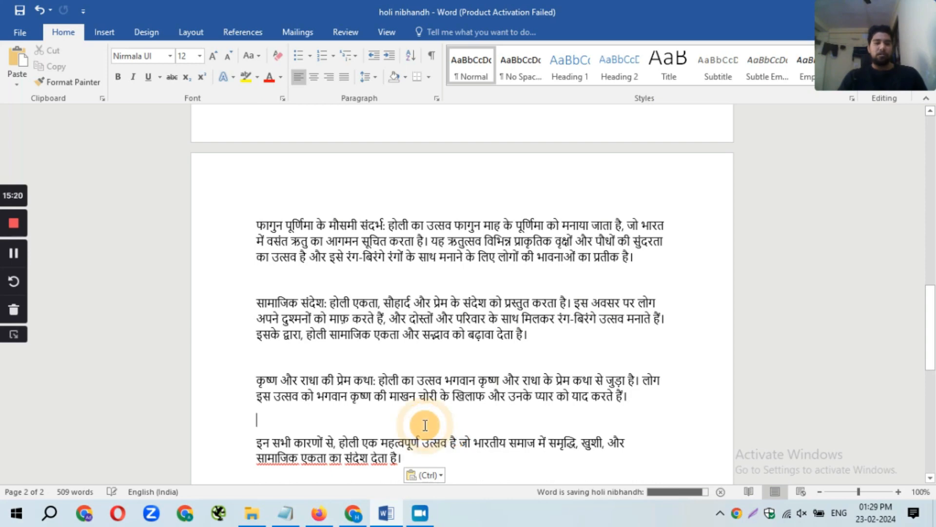
key(Delete)
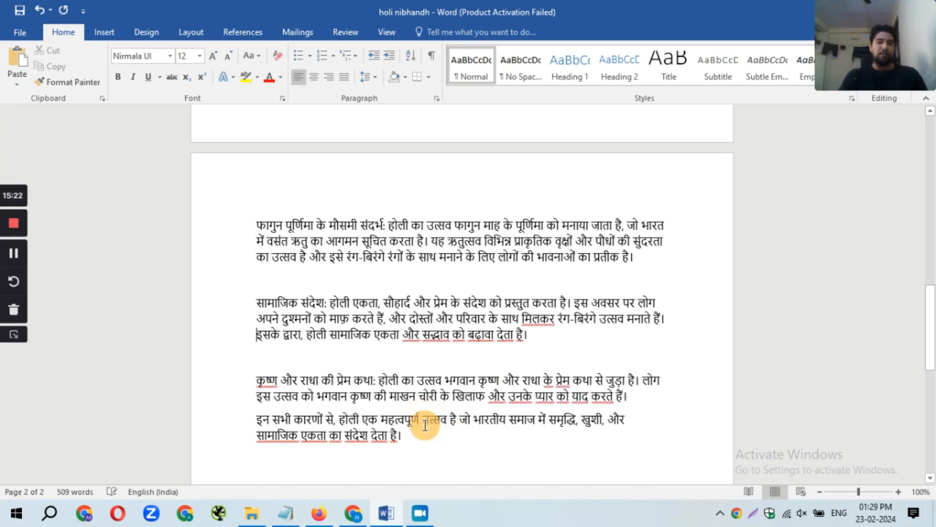
key(Delete)
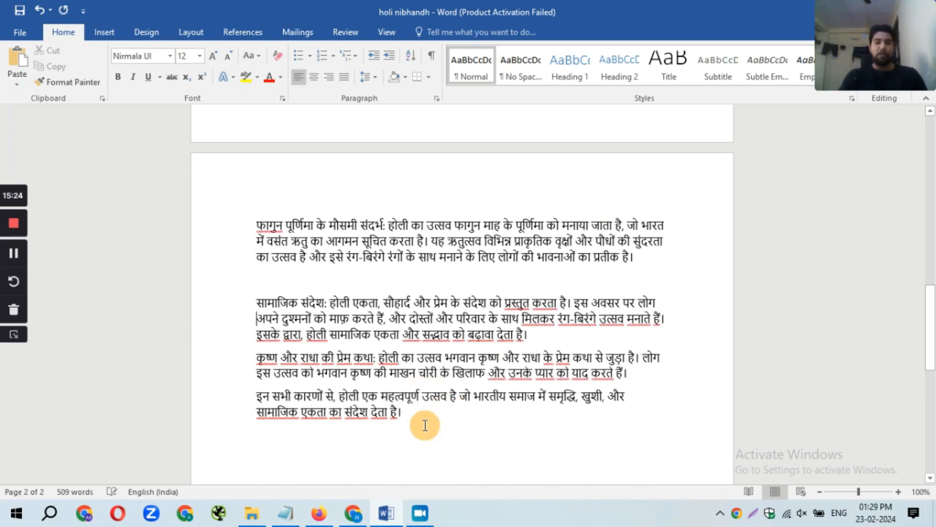
key(Up)
key(Up)
key(Delete)
key(Up)
key(Up)
key(Up)
key(Up)
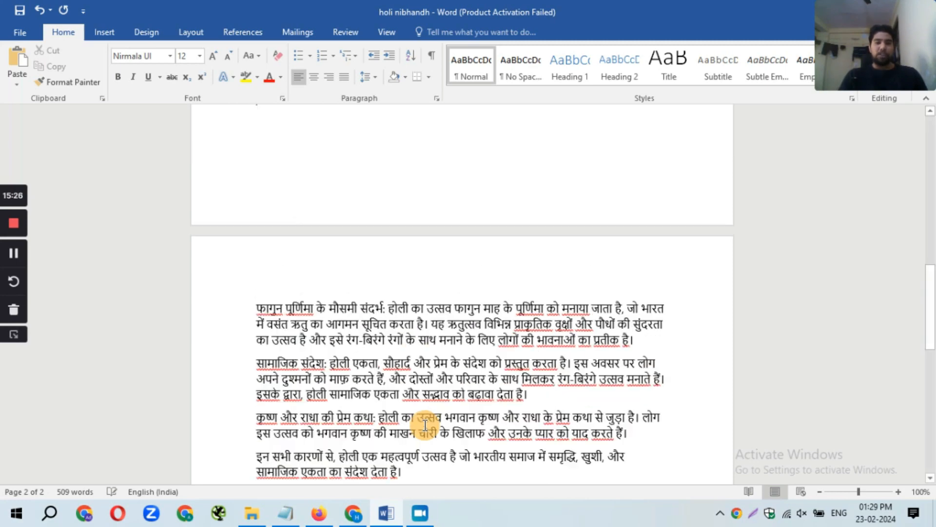
key(Up)
key(Up)
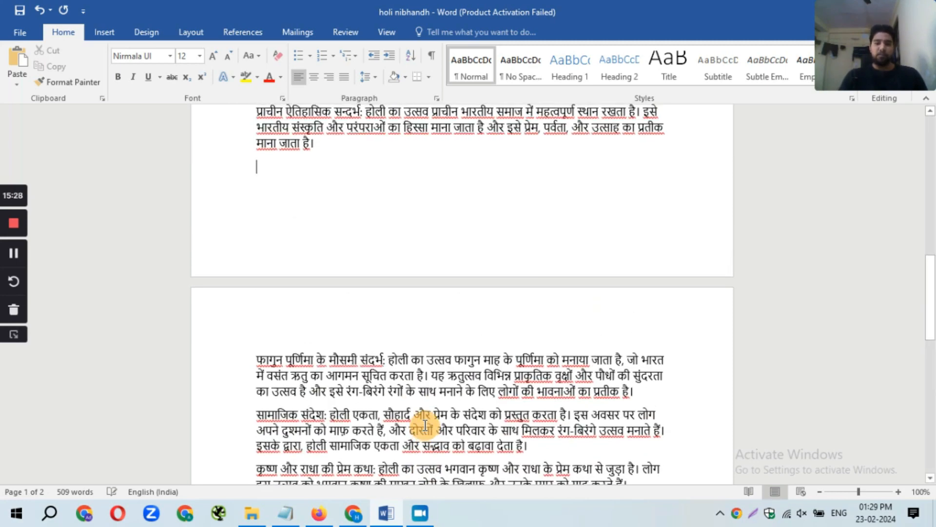
key(Delete)
scroll(425, 426, up, 3)
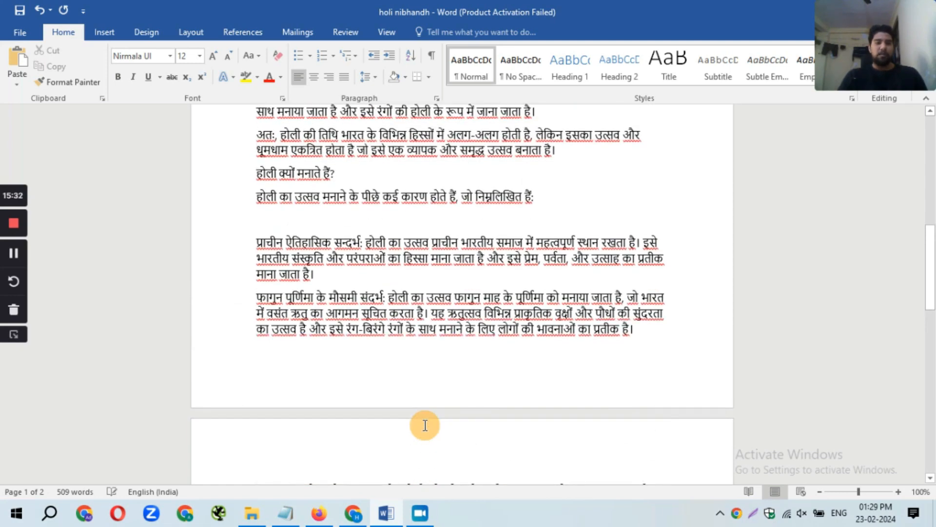
- Bold the heading "होली क्यों मनाते हैं?" and the paragraph labels "प्राचीन ऐतिहासिक सन्दर्भ:" and "फागुन पूर्णिमा के मौसमी संदर्भ:"
click(228, 177)
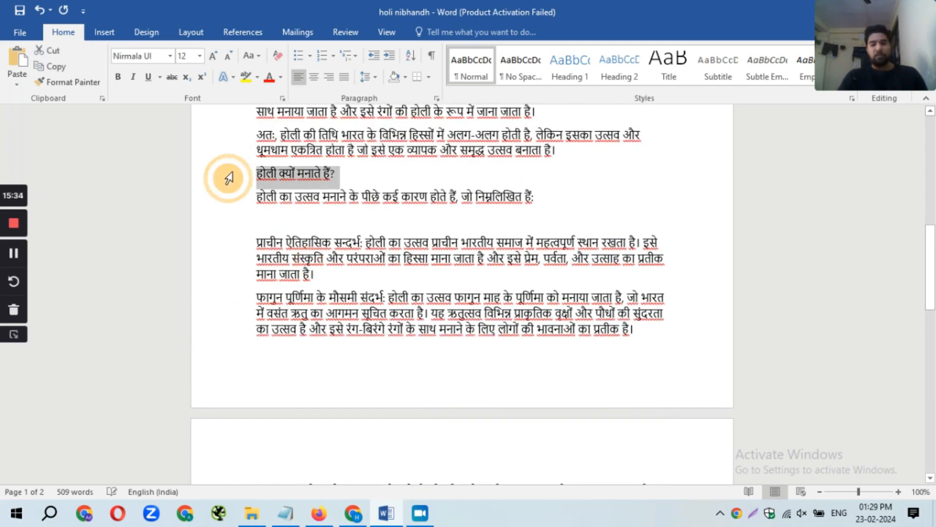
key(ctrl+b)
click(274, 223)
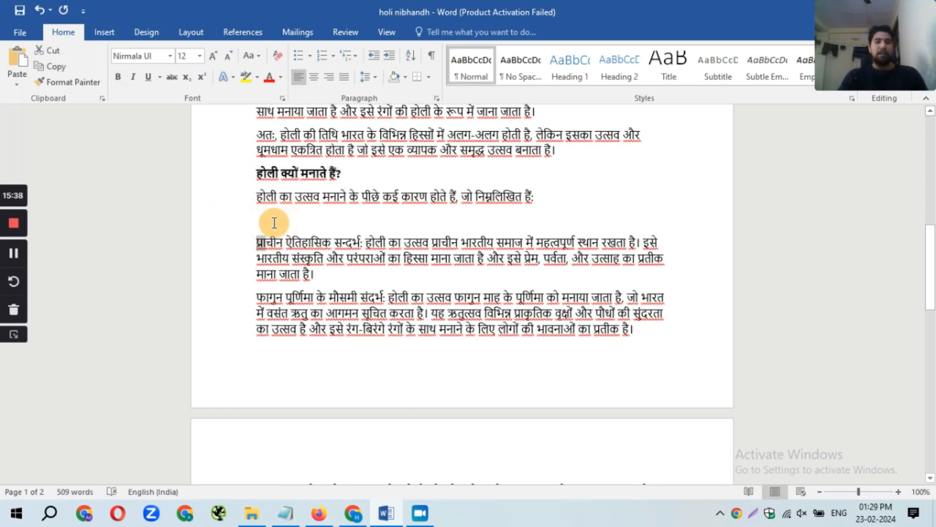
key(ctrl+shift+Right)
key(ctrl+shift+Right)
key(ctrl+shift+Right)
key(ctrl+b)
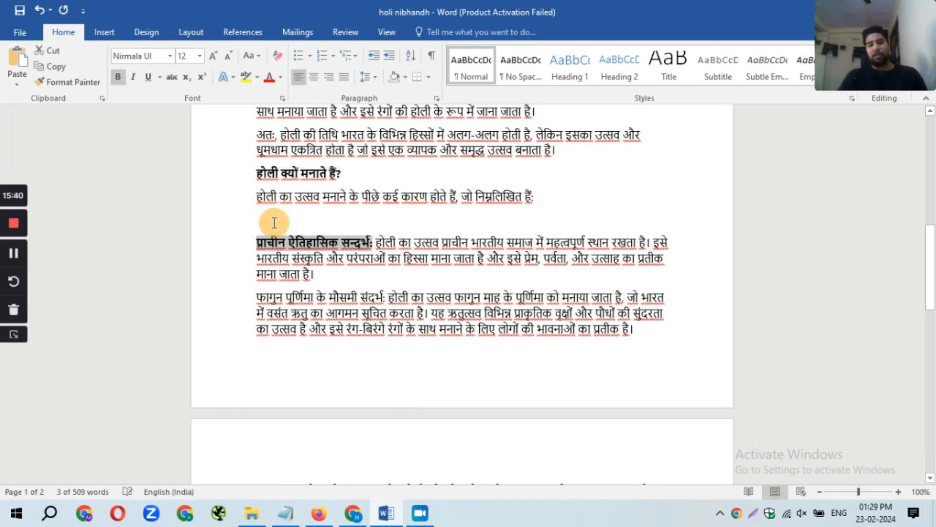
key(Right)
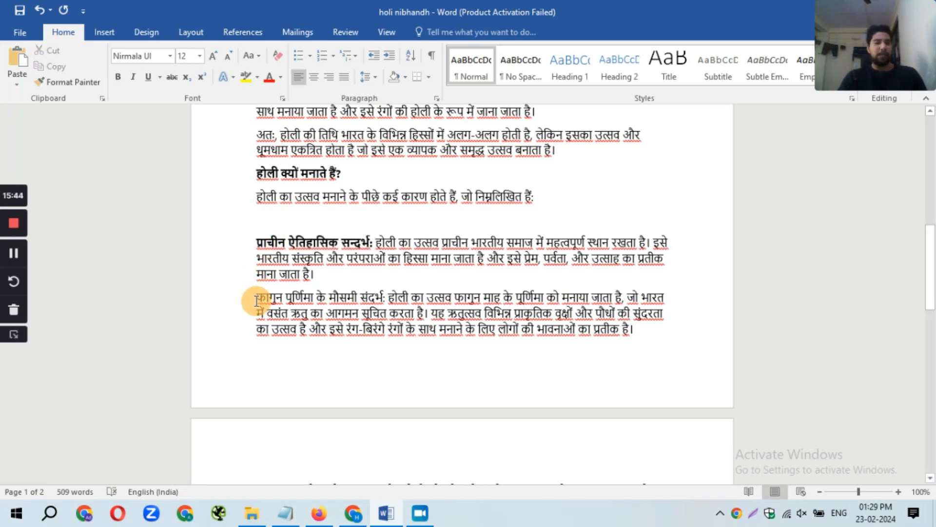
drag(257, 300, 391, 296)
key(ctrl+b)
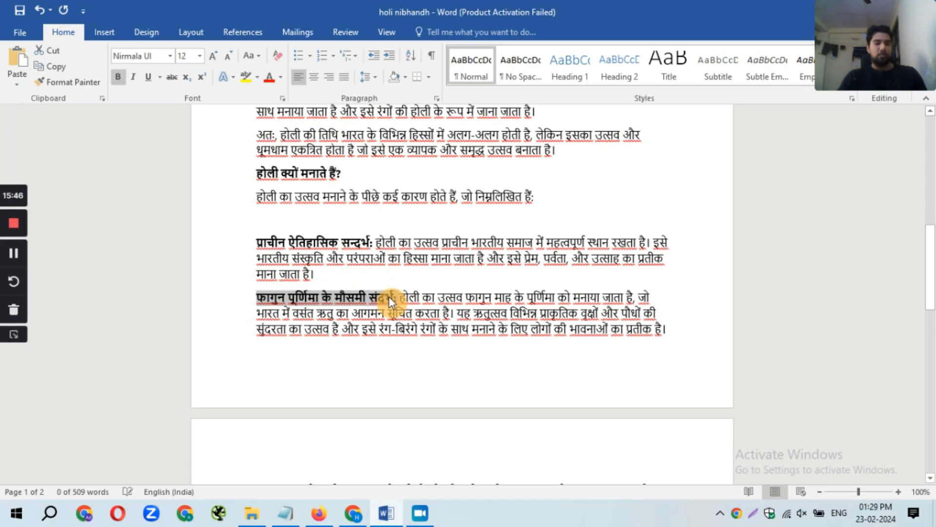
click(333, 312)
- Bold the labels "सामाजिक संदेश:" and "कृष्ण और राधा की प्रेम कथा:", and start new lines after the closing paragraph
scroll(332, 308, down, 1)
scroll(331, 308, down, 3)
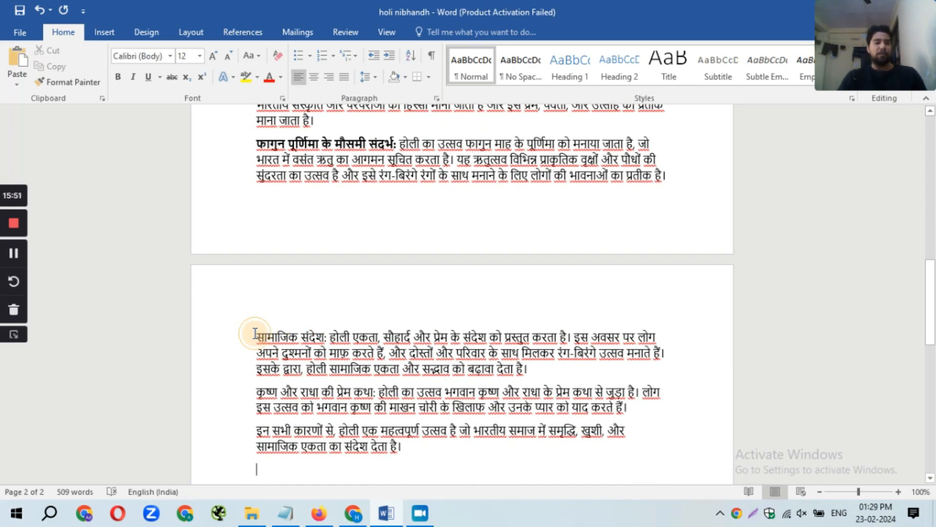
drag(247, 336, 317, 336)
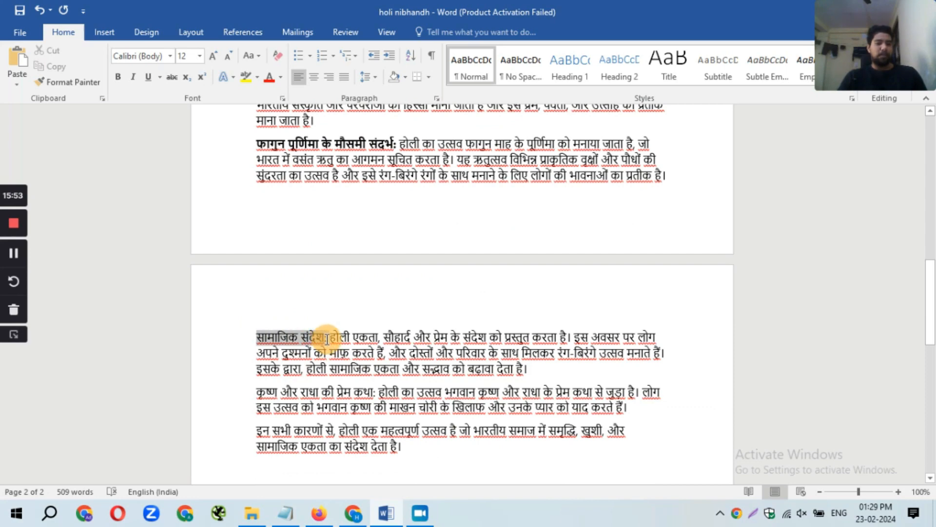
key(ctrl+b)
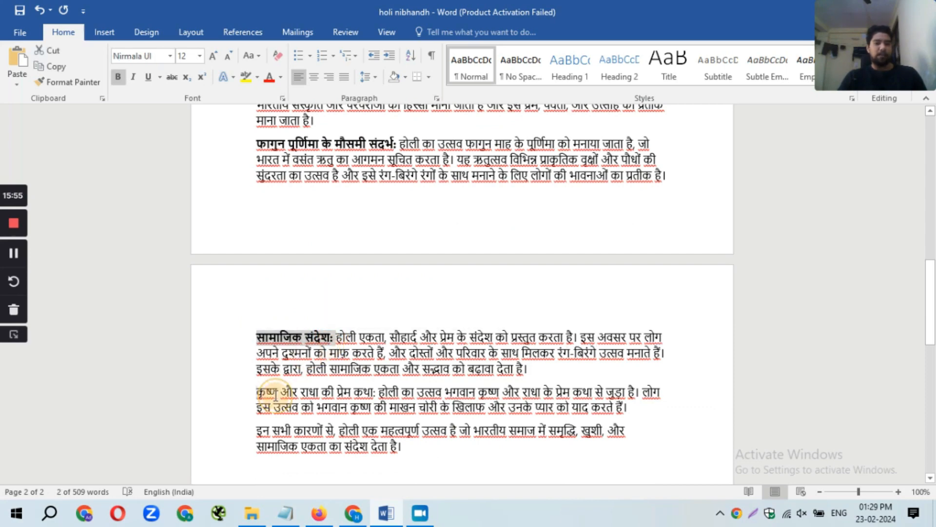
drag(276, 395, 382, 392)
key(ctrl+b)
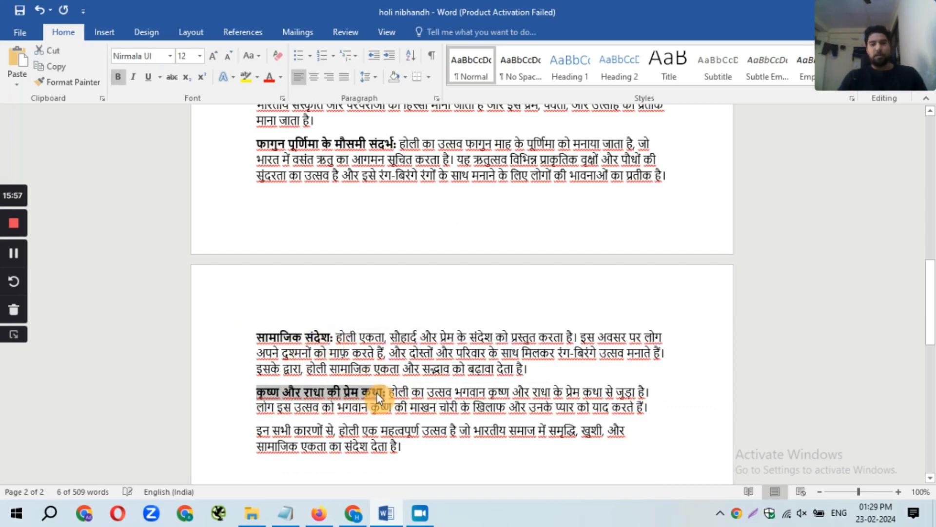
click(416, 455)
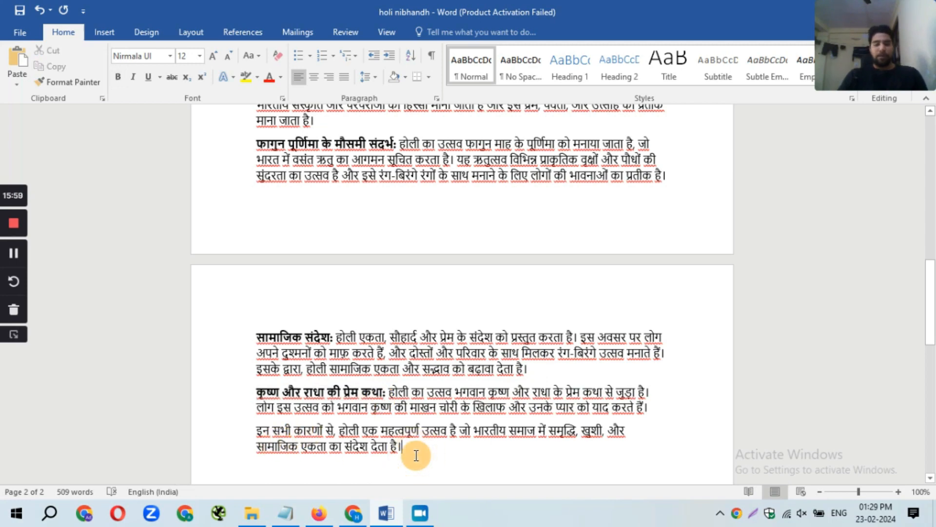
key(Return)
key(Return)
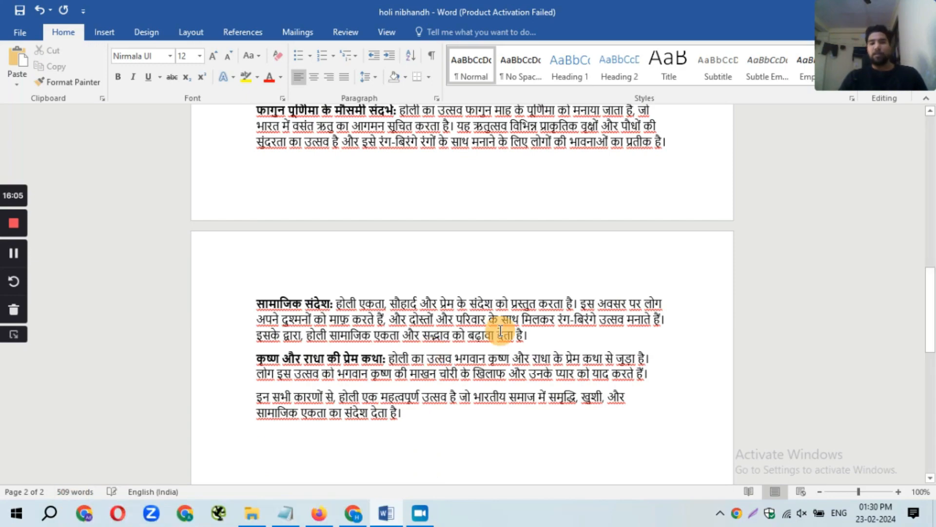
- Review the bulleted list of Holi topics at the beginning of the document
drag(931, 335, 933, 191)
drag(932, 205, 932, 184)
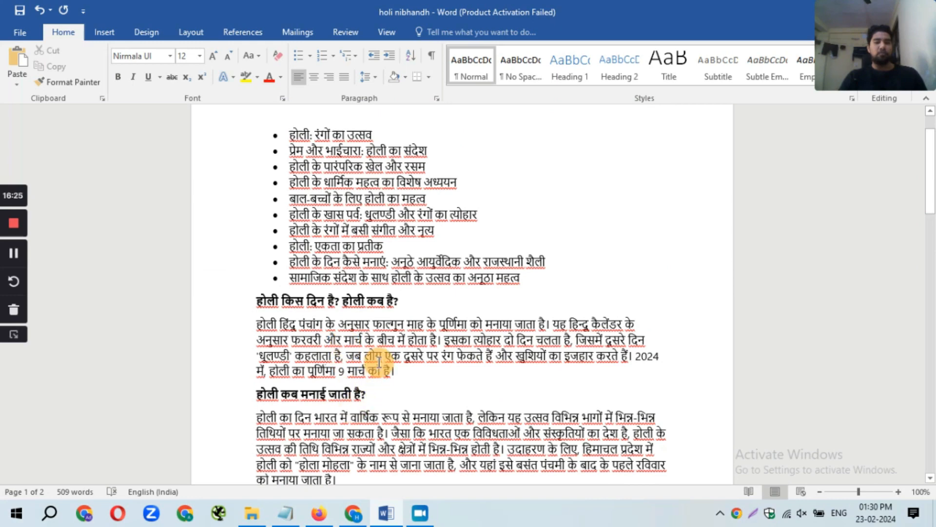
drag(253, 135, 517, 268)
click(517, 267)
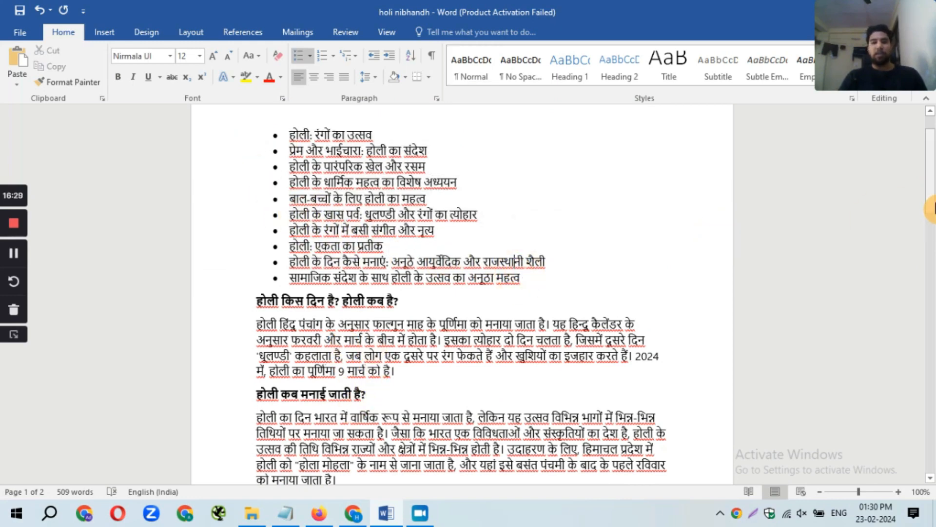
drag(930, 195, 931, 182)
click(423, 221)
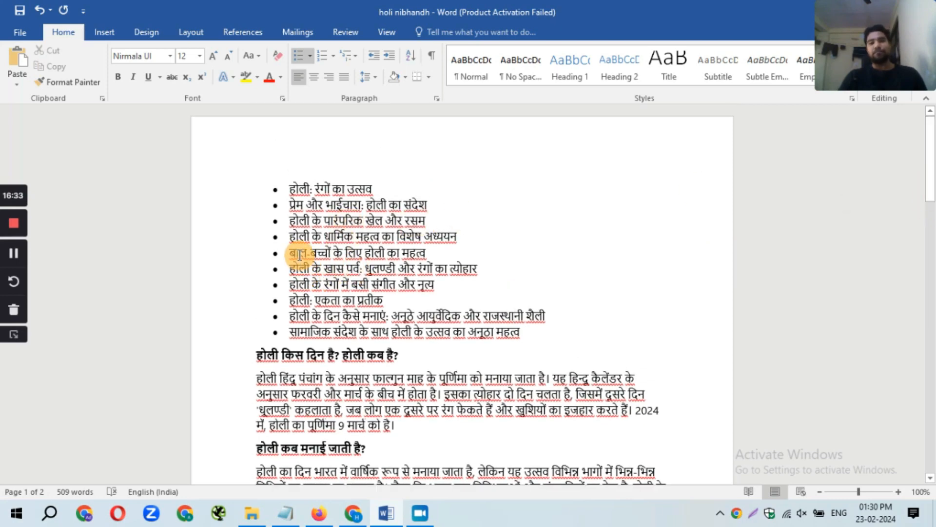
drag(288, 189, 365, 189)
click(365, 189)
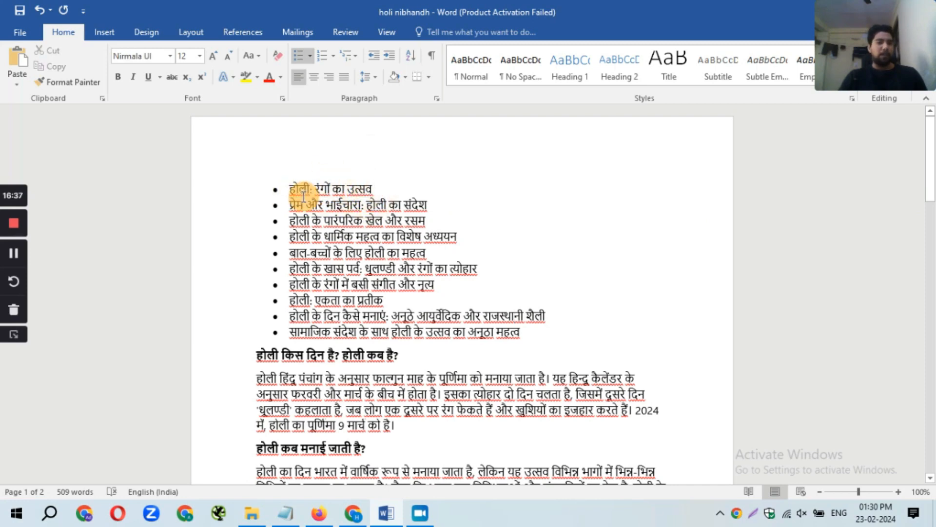
- Copy the bullet "प्रेम और भाईचारा: होली का संदेश" and submit it to ChatGPT without the bullet mark
drag(290, 201, 426, 211)
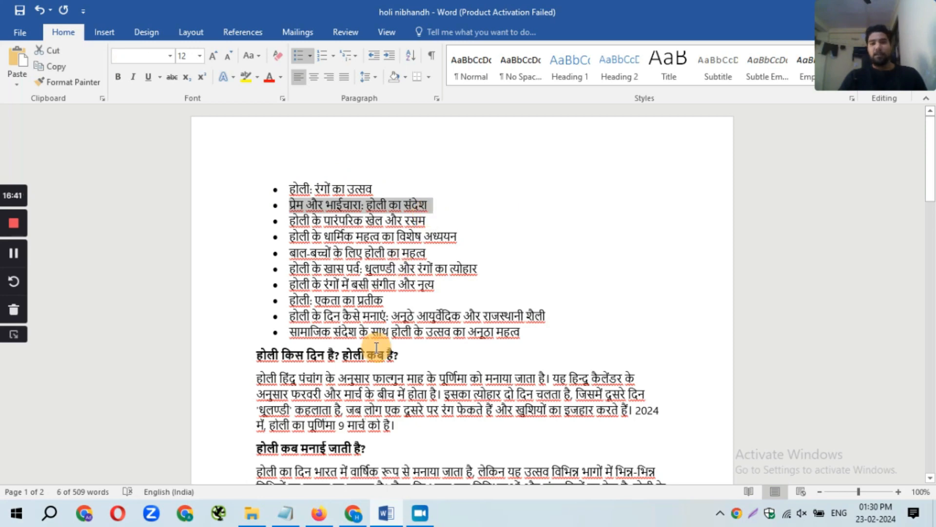
mouse_move(346, 516)
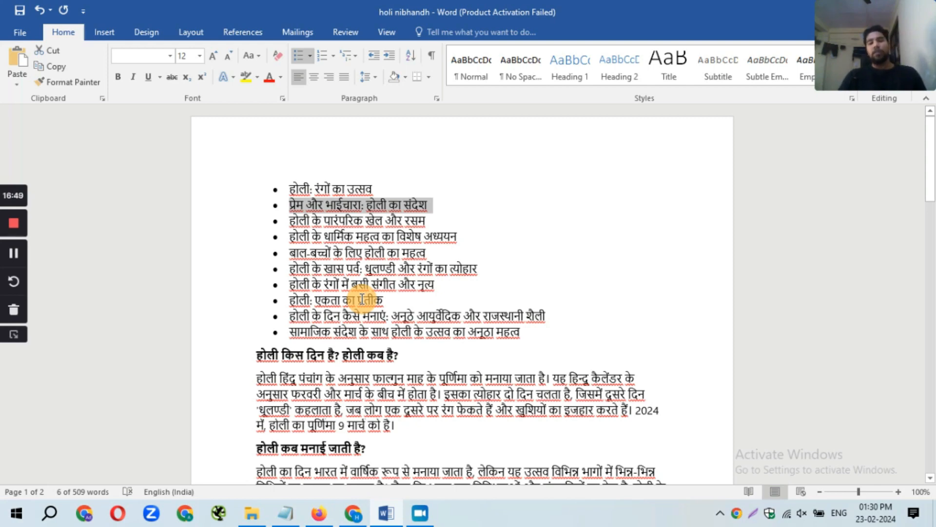
click(356, 515)
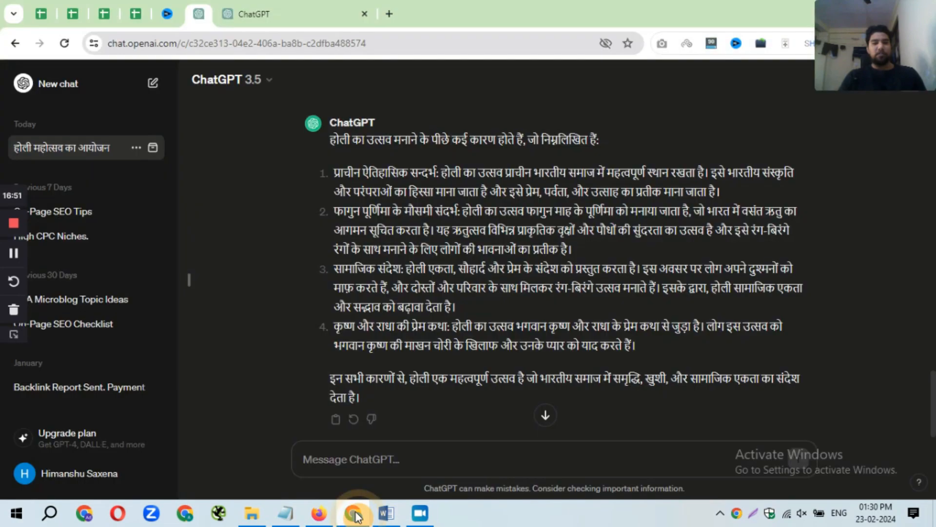
click(337, 461)
text(• प्रेम और भाईचारा: होली का संदेश)
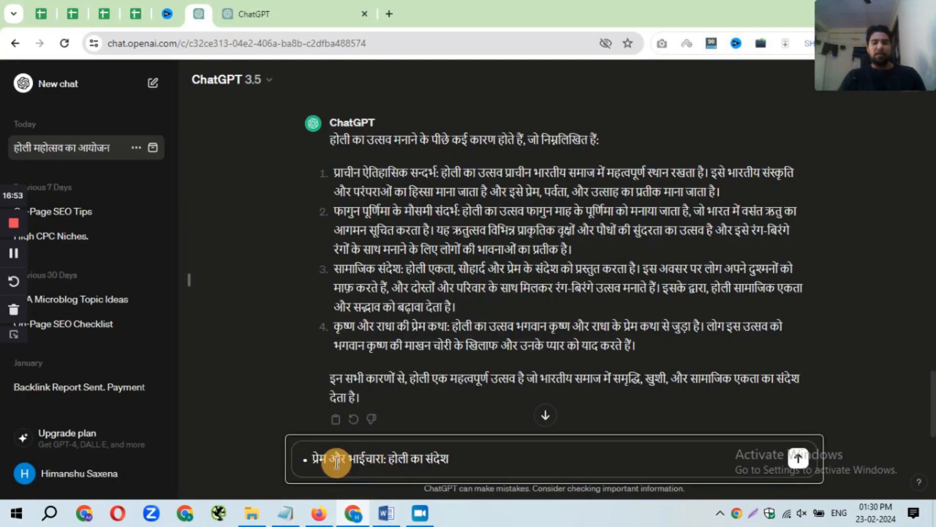
click(309, 461)
key(BackSpace)
key(BackSpace)
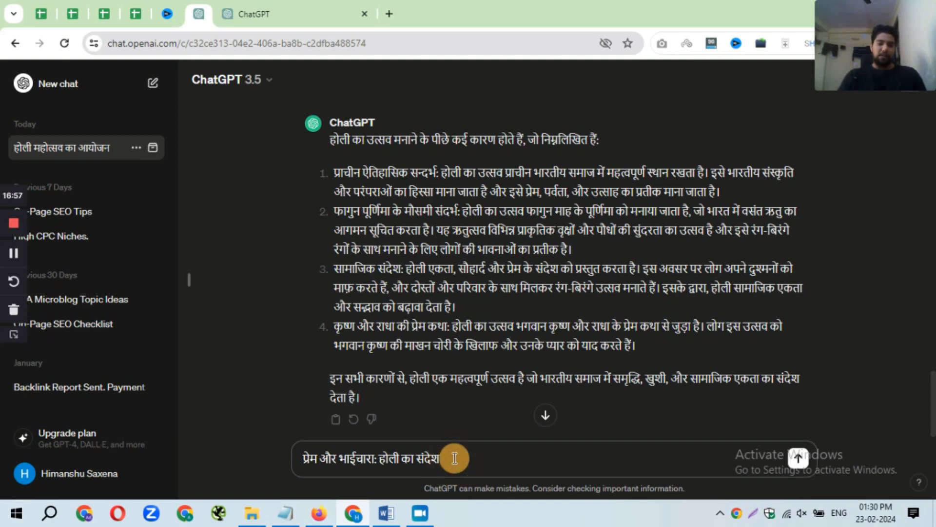
key(Return)
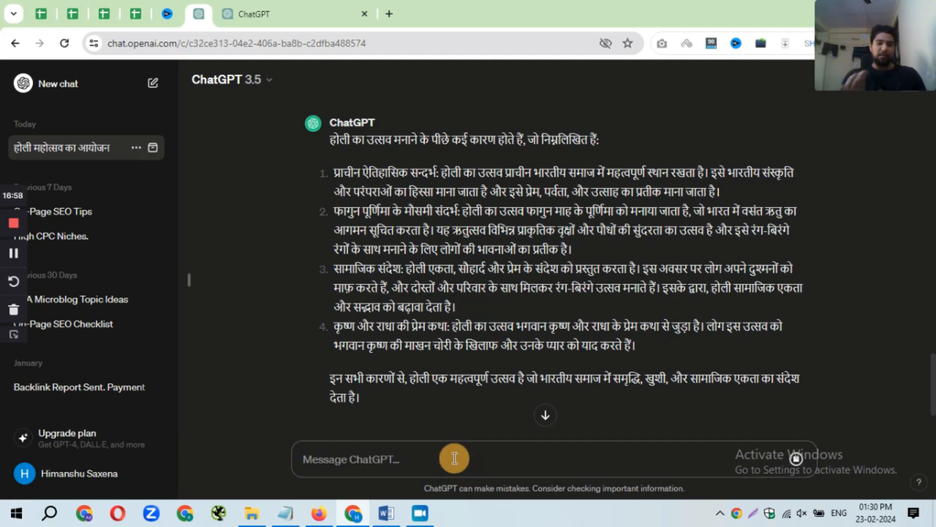
click(546, 423)
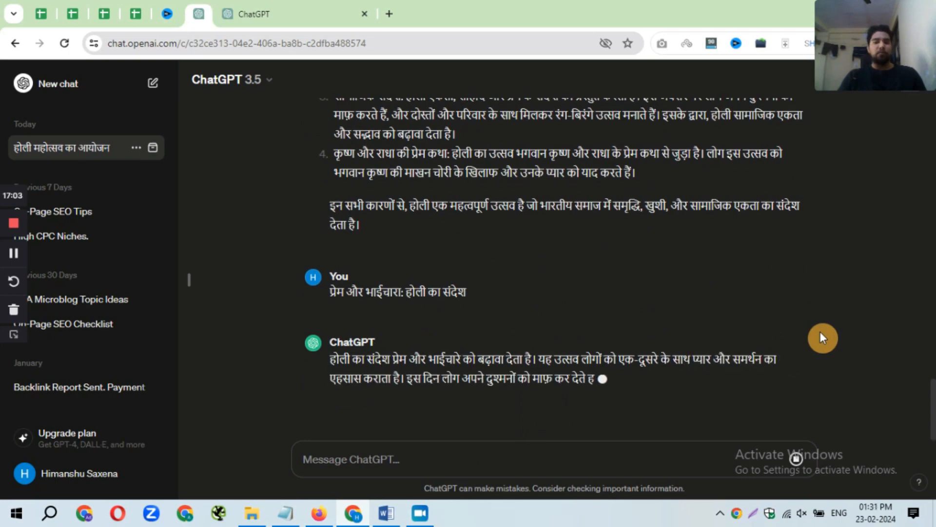
- Return to the Word document and delete the bullet "प्रेम और भाईचारा: होली का संदेश" from the topic list
click(386, 513)
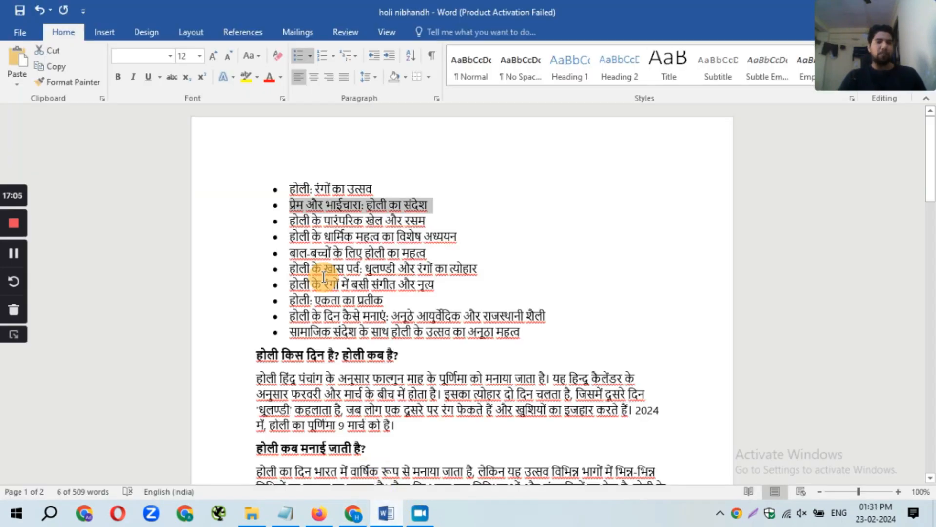
key(Delete)
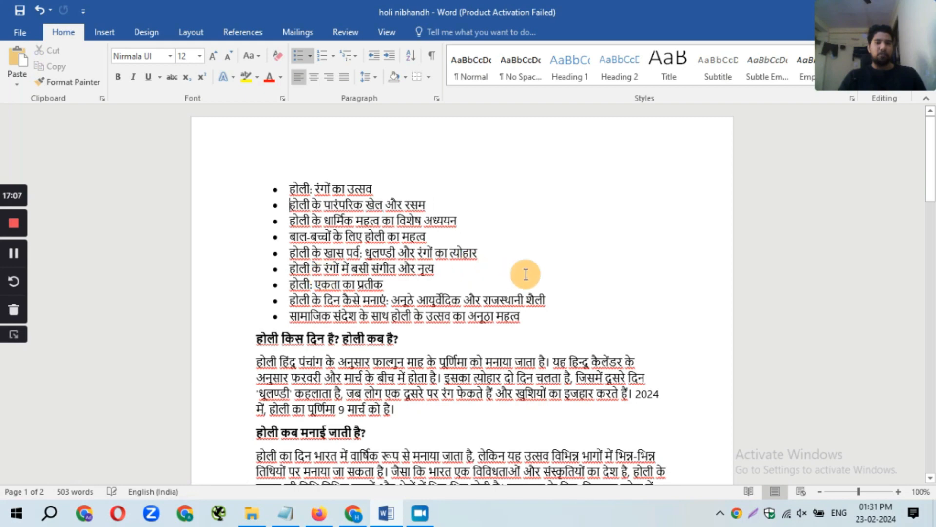
- Add "प्रेम और भाईचारा: होली का संदेश" as an unbulleted line at the document's end, with a blank line above and new lines below
drag(931, 169, 931, 347)
click(293, 328)
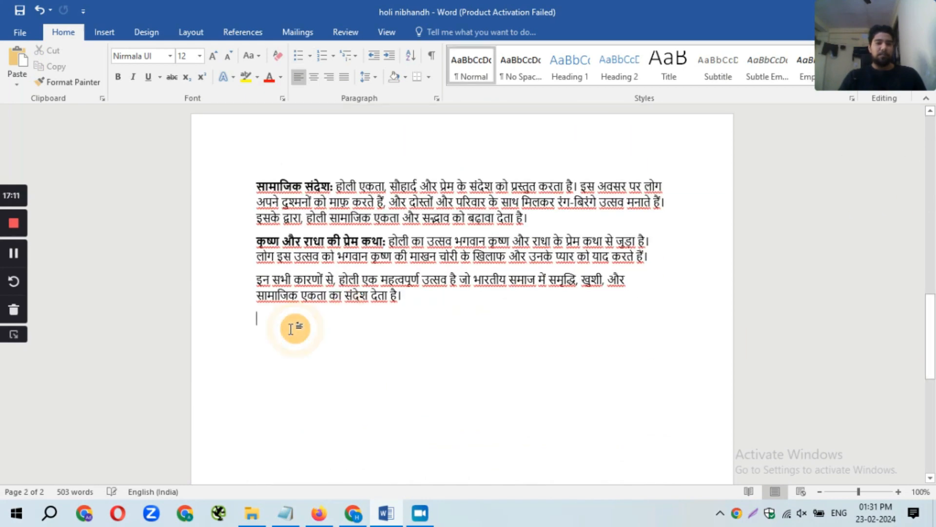
text(प्रेम और भाईचारा: होली का संदेश)
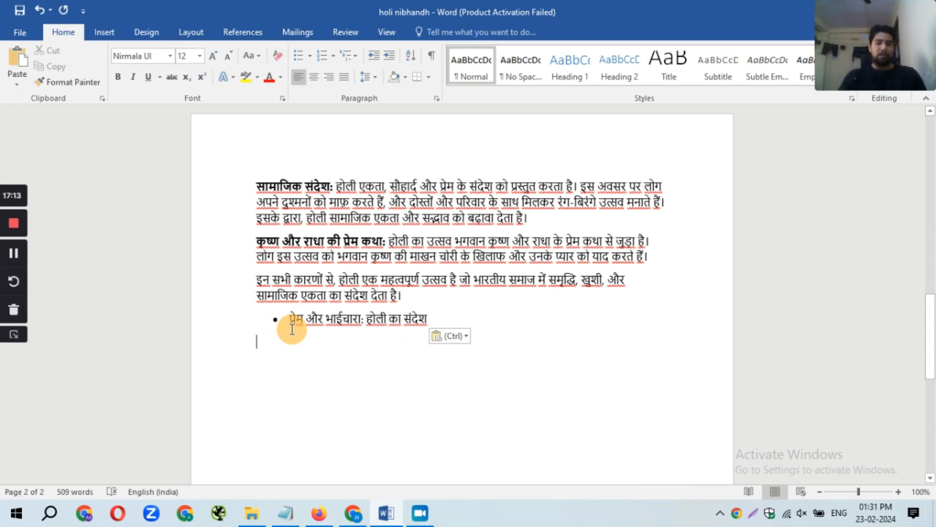
click(435, 307)
key(Delete)
key(Return)
key(Return)
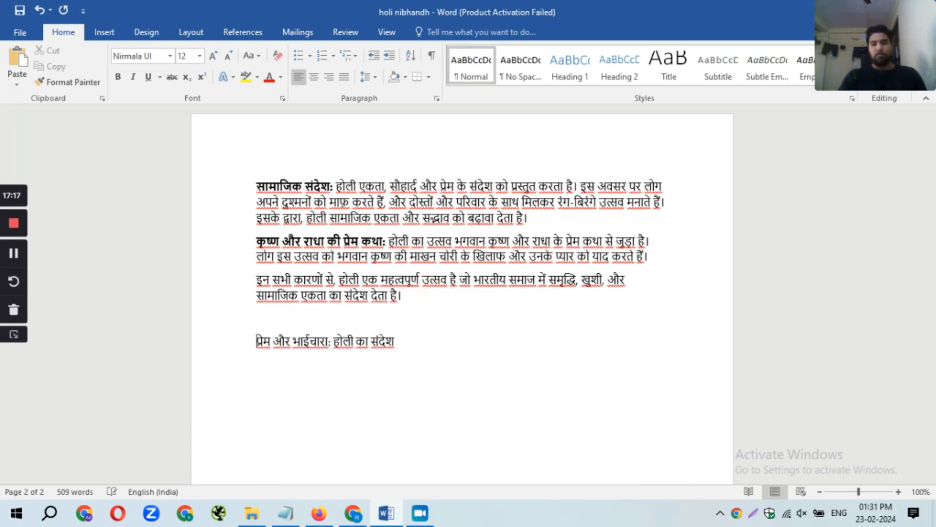
click(403, 341)
key(Return)
key(Return)
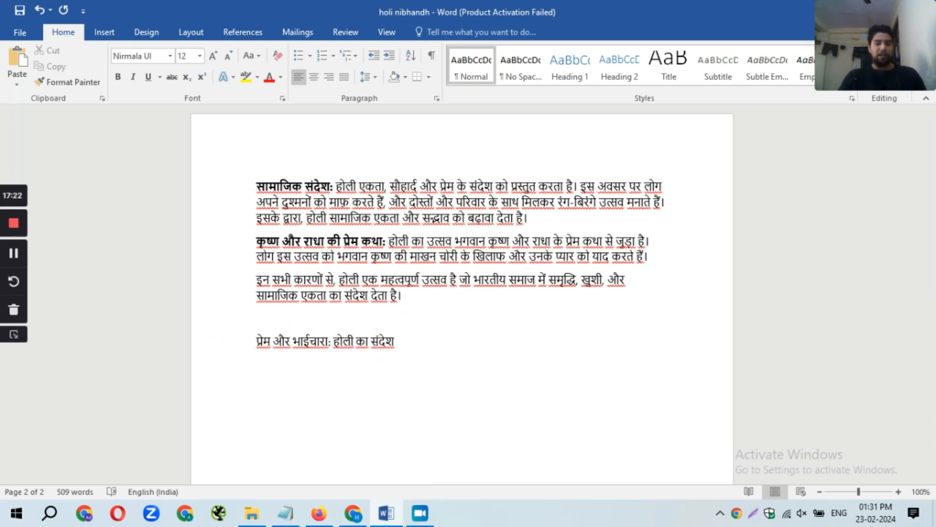
- Switch to ChatGPT and copy its whole answer about Holi's message of love and brotherhood
click(353, 514)
scroll(502, 363, down, 1)
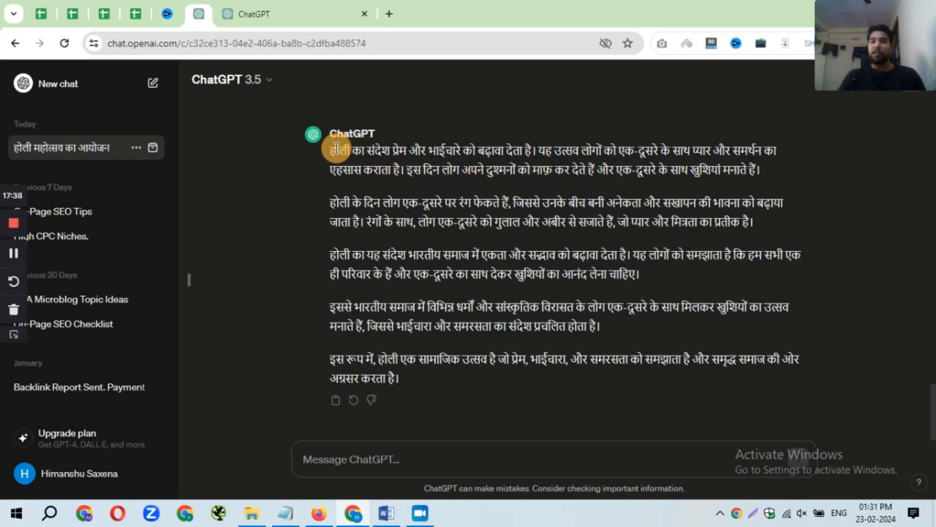
drag(334, 152, 411, 380)
key(ctrl+c)
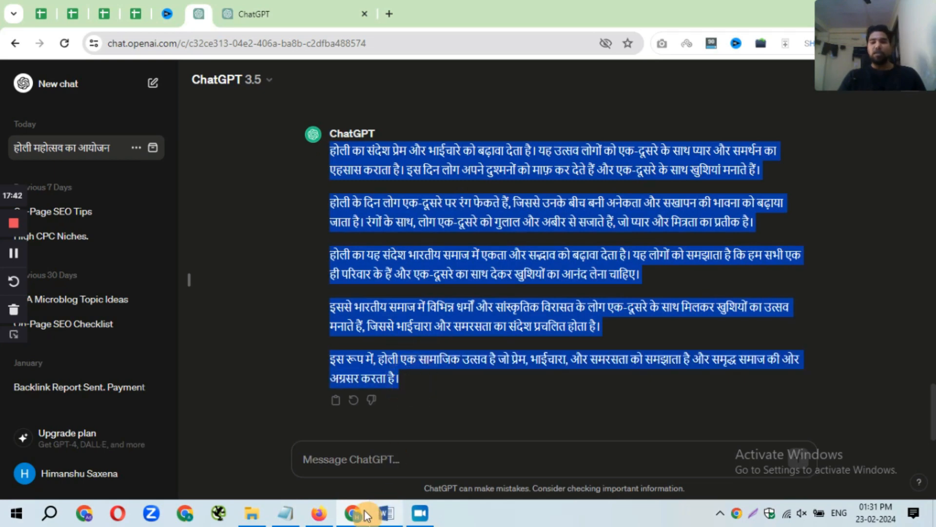
- Return to the Word document and paste the answer below "प्रेम और भाईचारा: होली का संदेश", keeping the text only
click(383, 507)
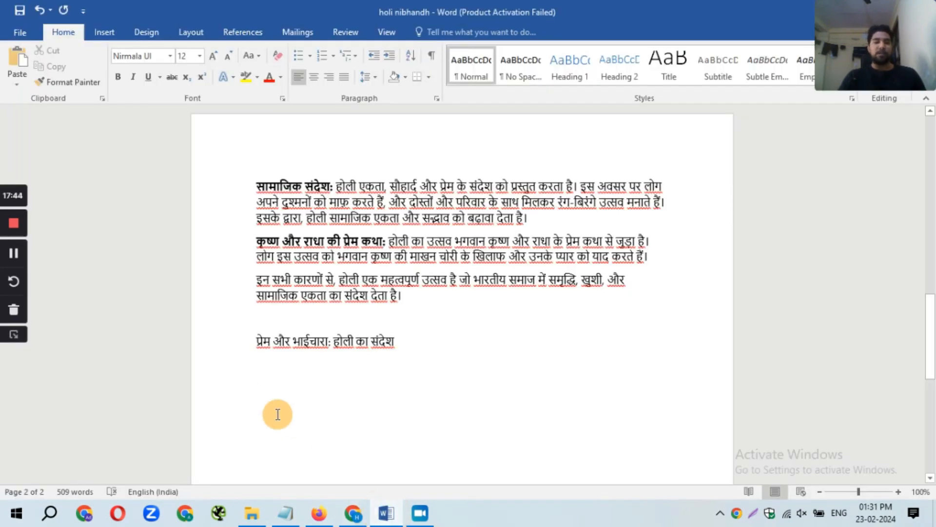
click(276, 391)
key(ctrl+v)
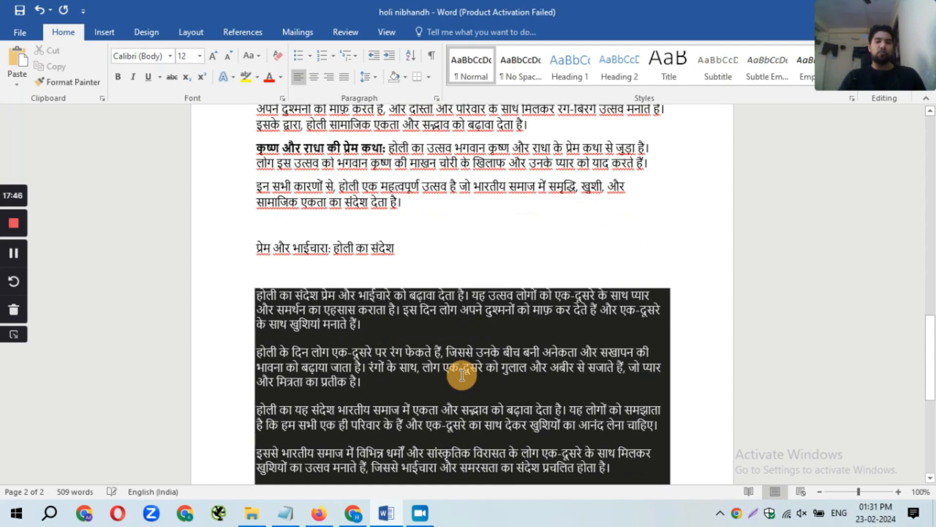
click(453, 463)
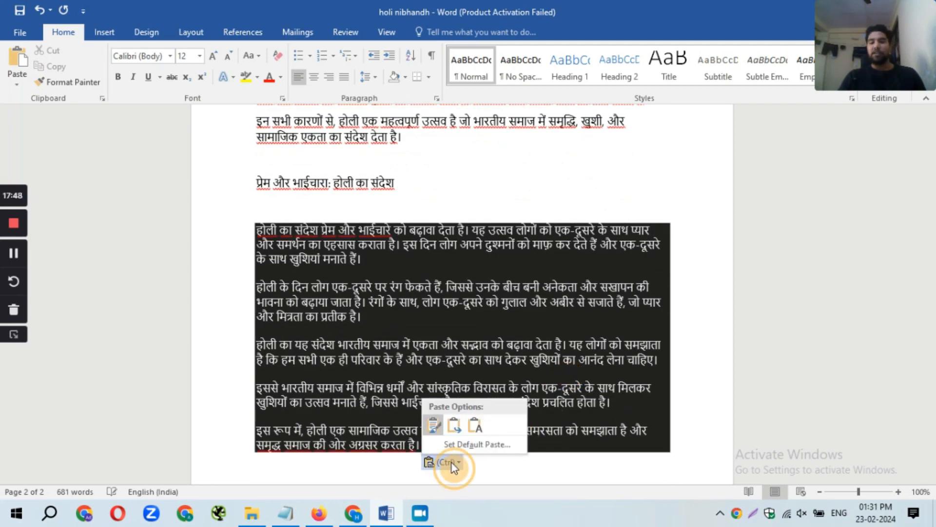
click(475, 428)
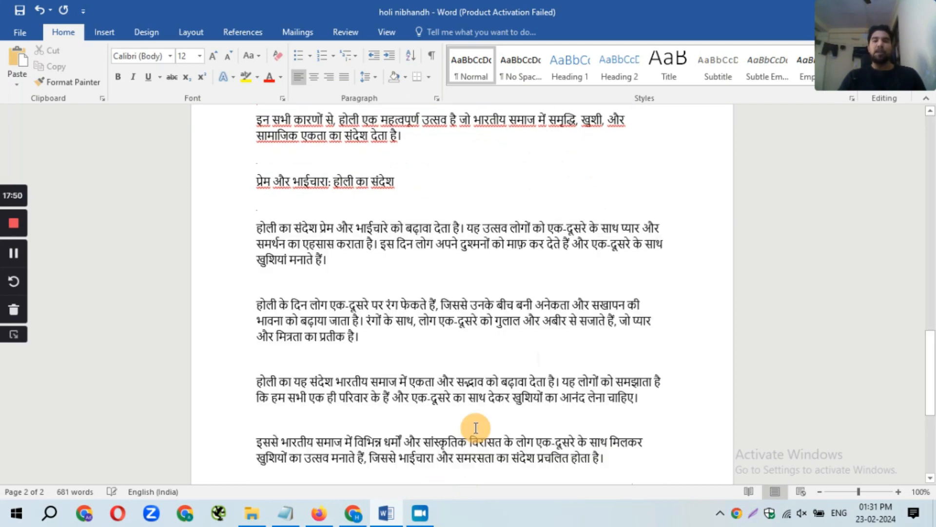
- Remove the blank lines between the pasted paragraphs and bold the heading "प्रेम और भाईचारा: होली का संदेश"
click(283, 418)
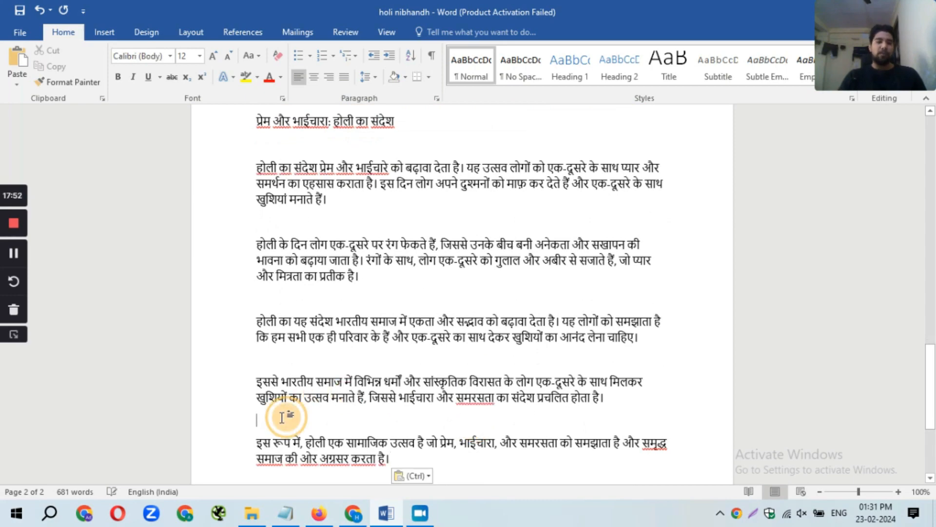
key(BackSpace)
key(Up)
key(Up)
key(BackSpace)
key(Up)
key(Up)
key(Delete)
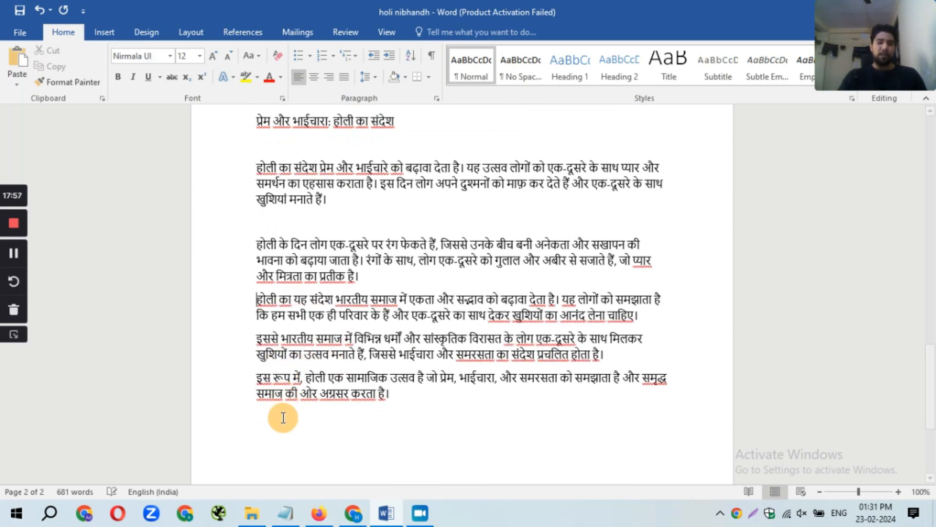
key(Delete)
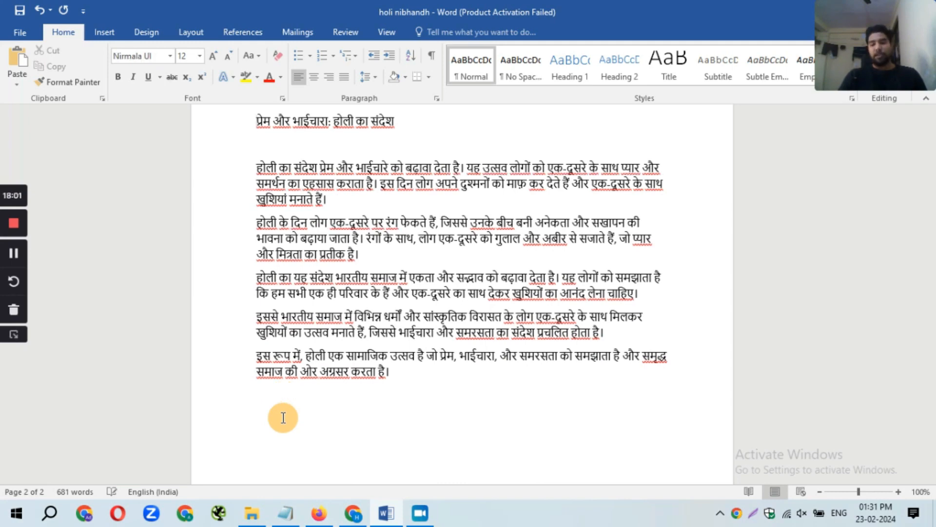
key(shift+Up)
key(ctrl+b)
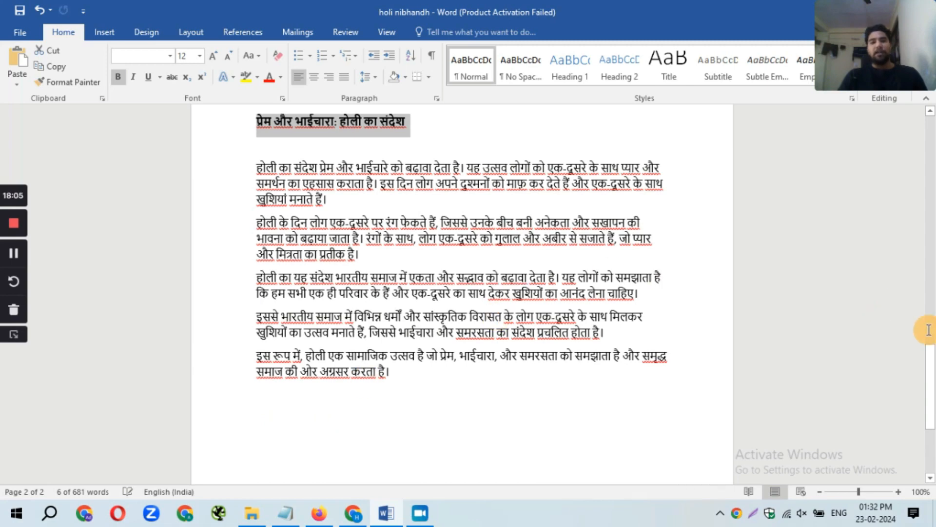
- Review the article's bold headings, the remaining bulleted Holi topics and the newly added final section
drag(931, 388, 932, 238)
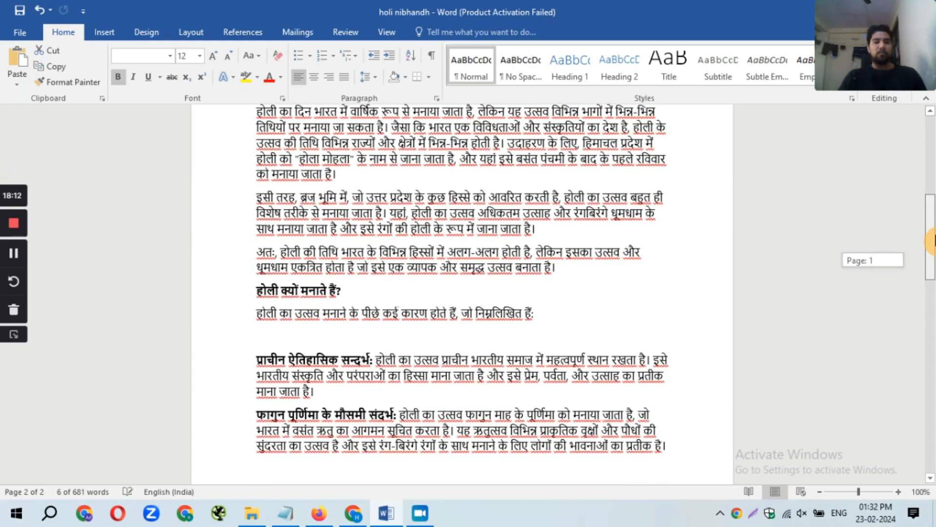
click(226, 290)
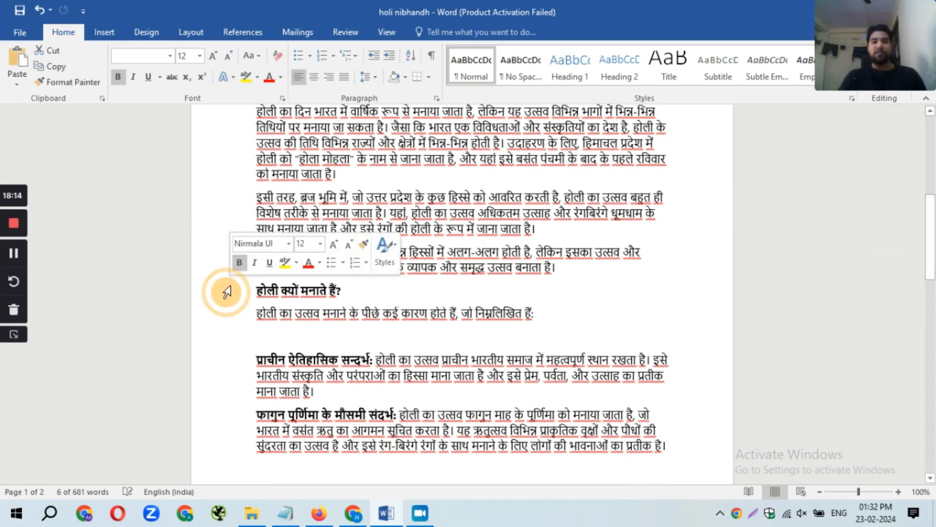
drag(932, 251, 933, 188)
click(222, 362)
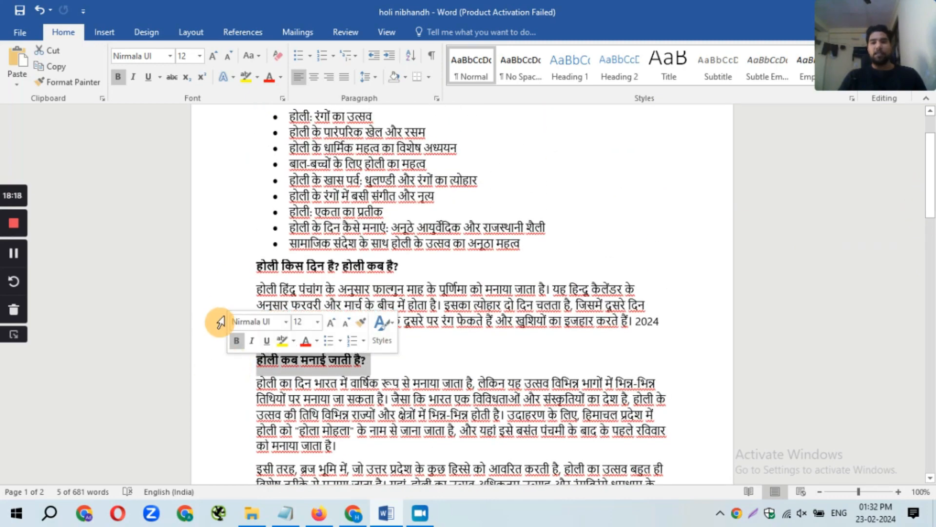
click(228, 271)
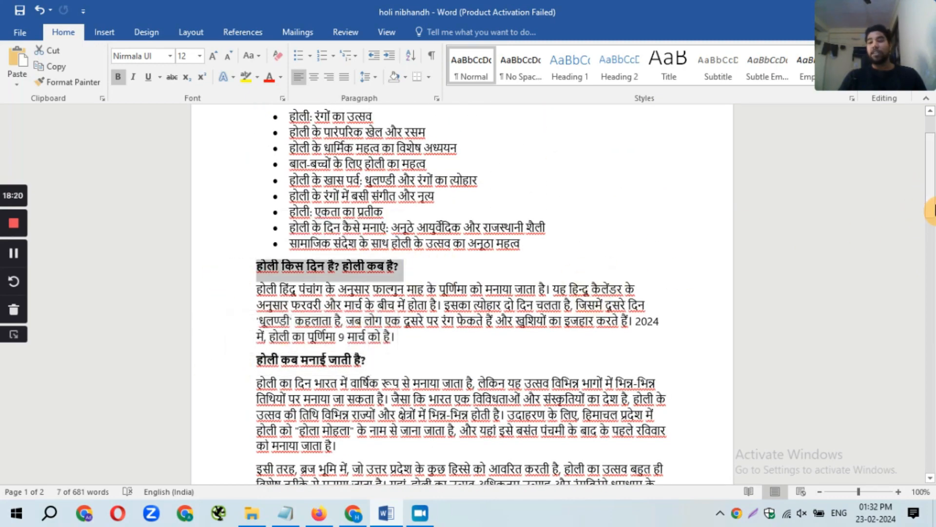
drag(931, 200, 931, 184)
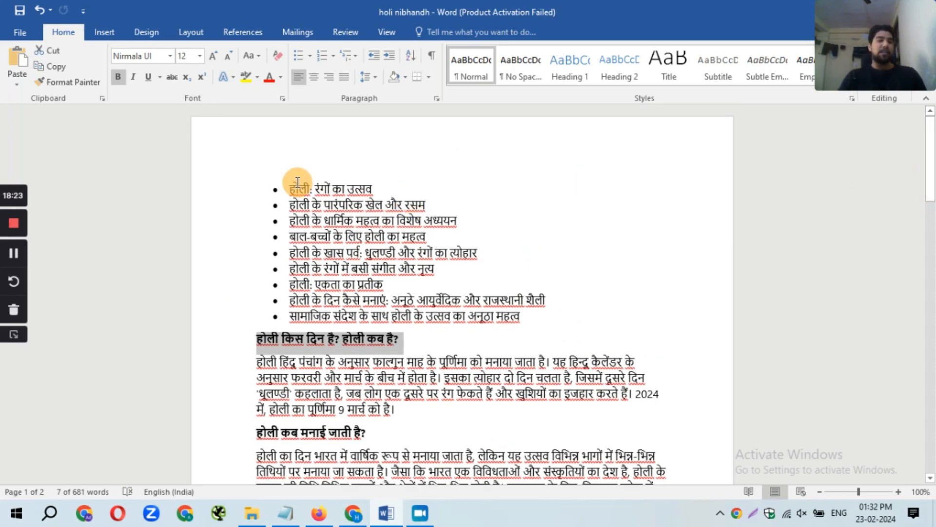
drag(288, 182, 526, 309)
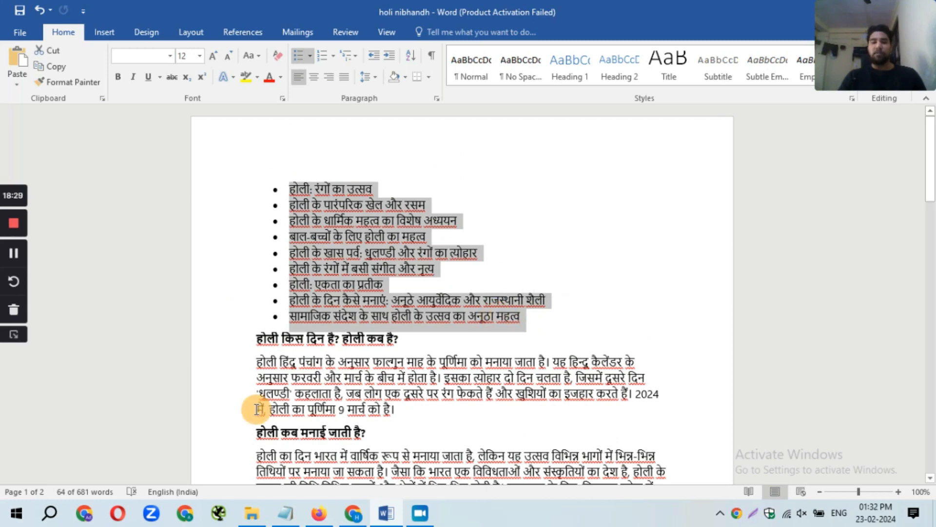
click(406, 363)
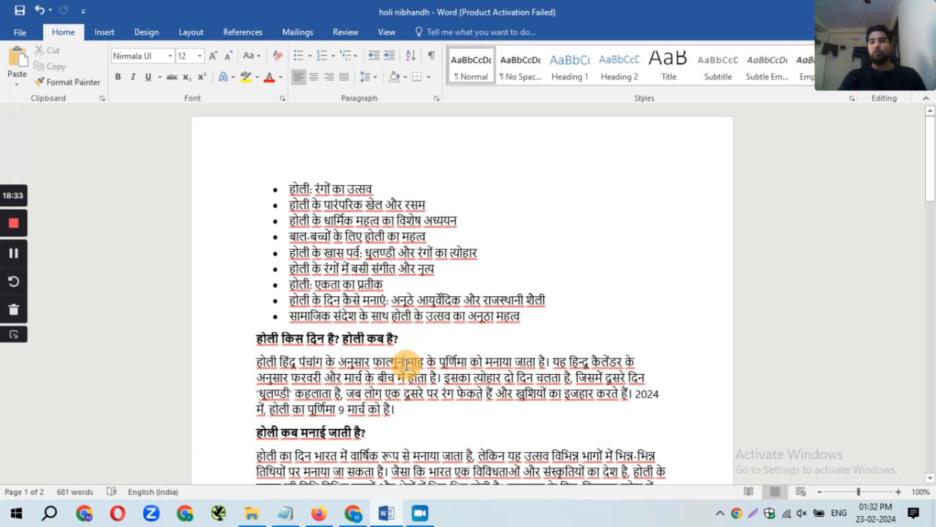
drag(272, 185, 525, 310)
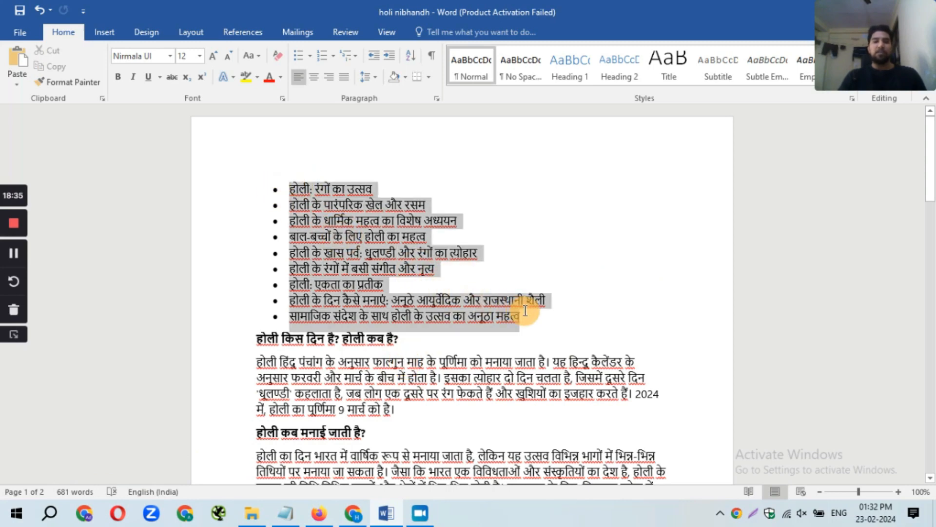
click(529, 312)
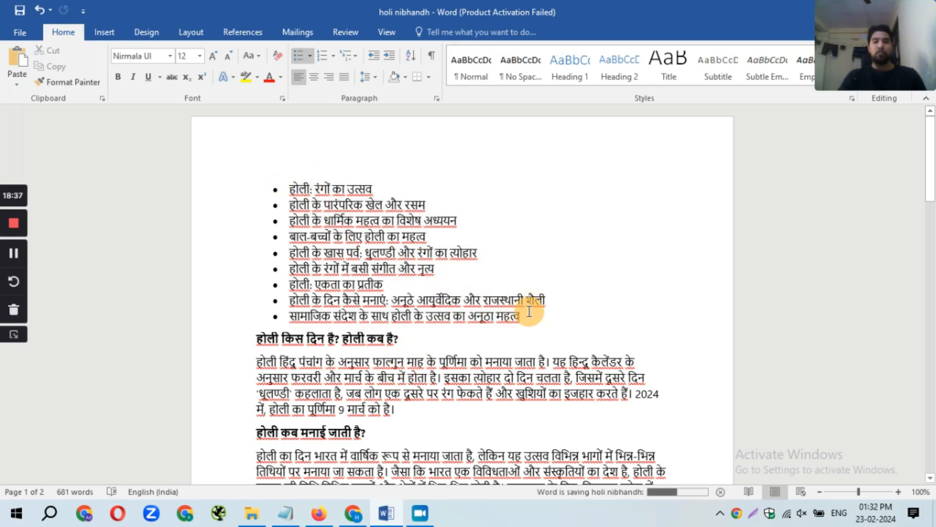
drag(930, 179, 931, 397)
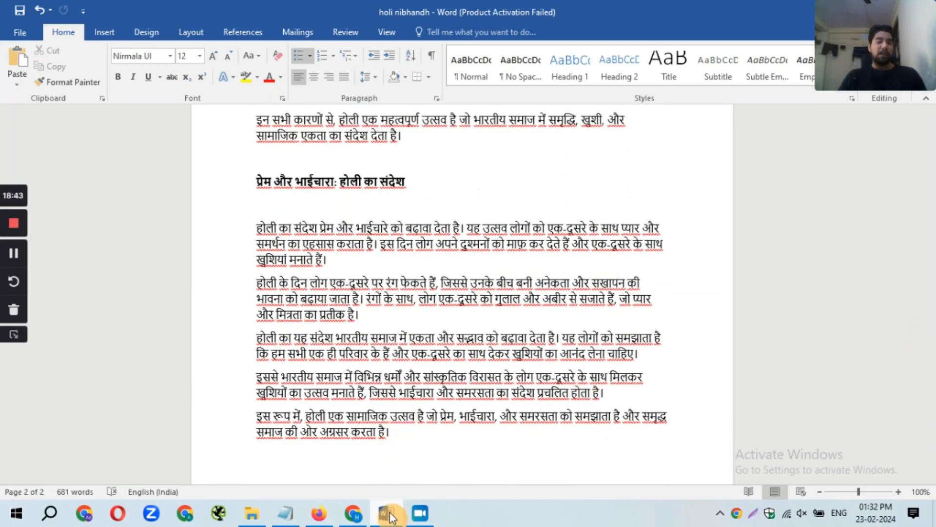
- Switch to ChatGPT and review the conversation's first prompt, "write an hindi essay with 500 words on holi", and its answer
click(387, 515)
click(394, 318)
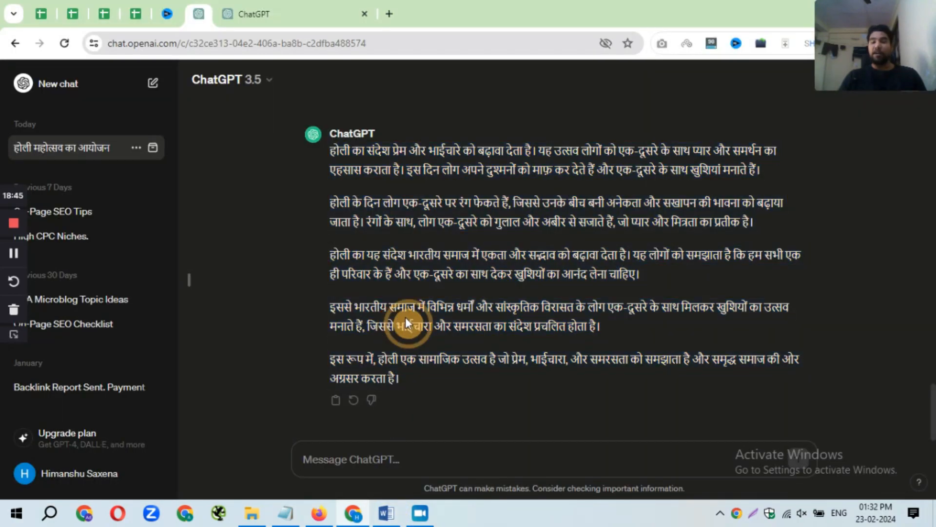
drag(929, 412, 929, 96)
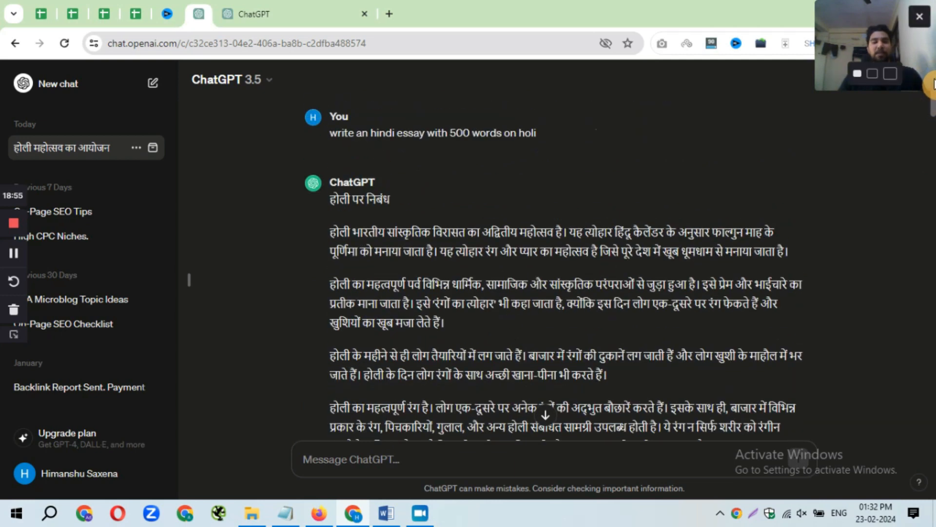
drag(331, 132, 536, 130)
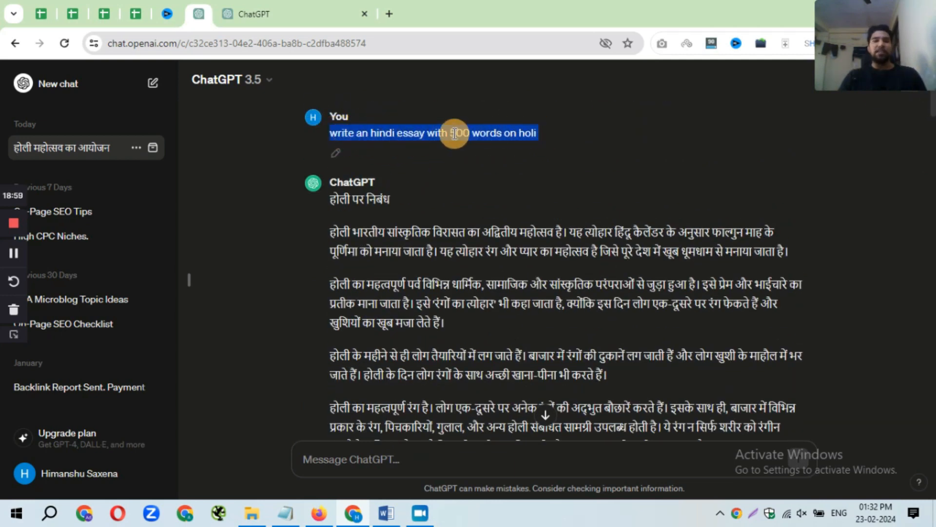
click(434, 272)
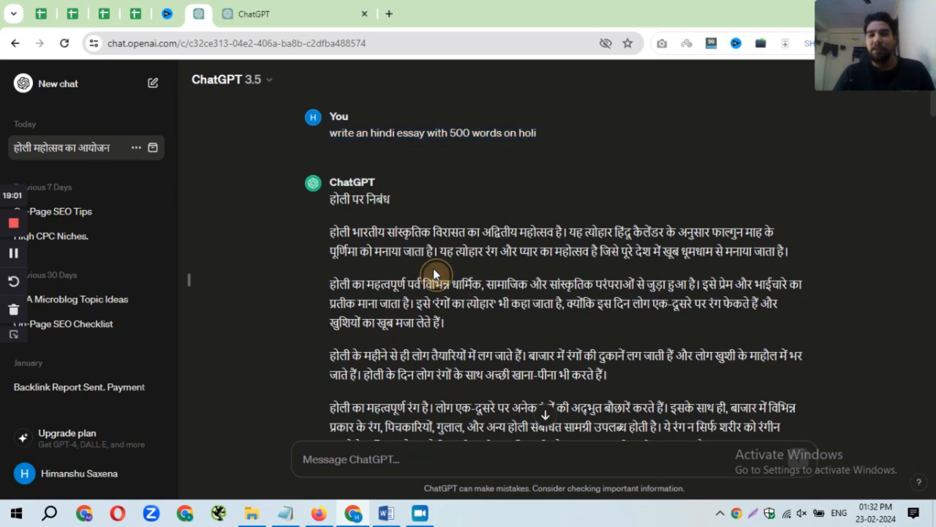
click(627, 279)
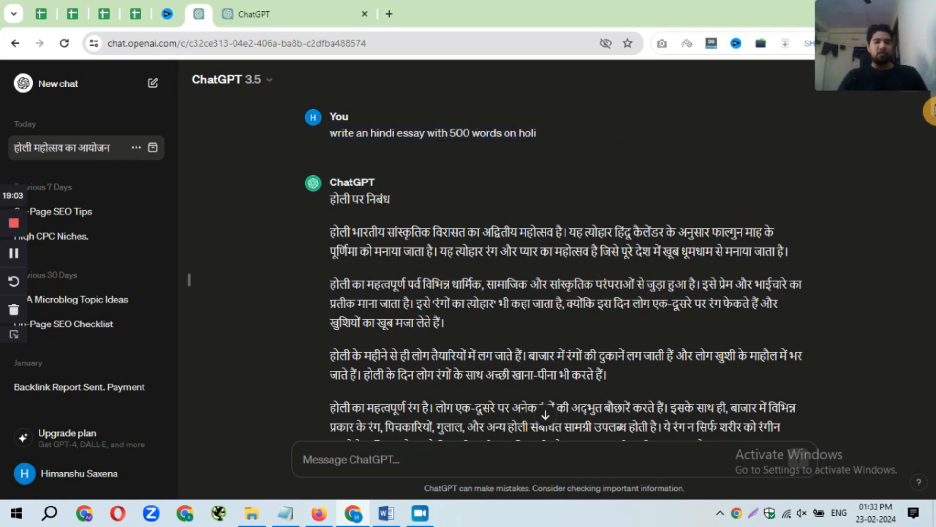
mouse_move(933, 111)
mouse_down()
mouse_move(933, 184)
mouse_move(933, 103)
mouse_up()
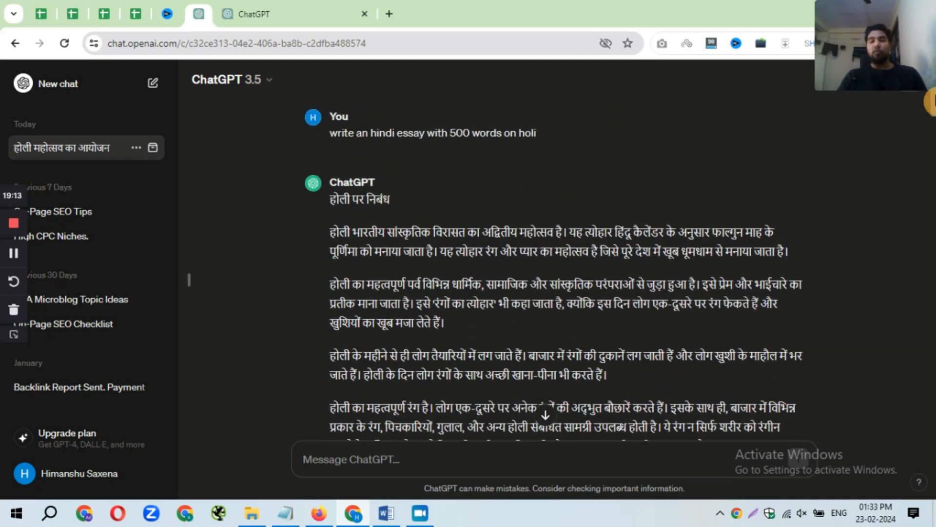